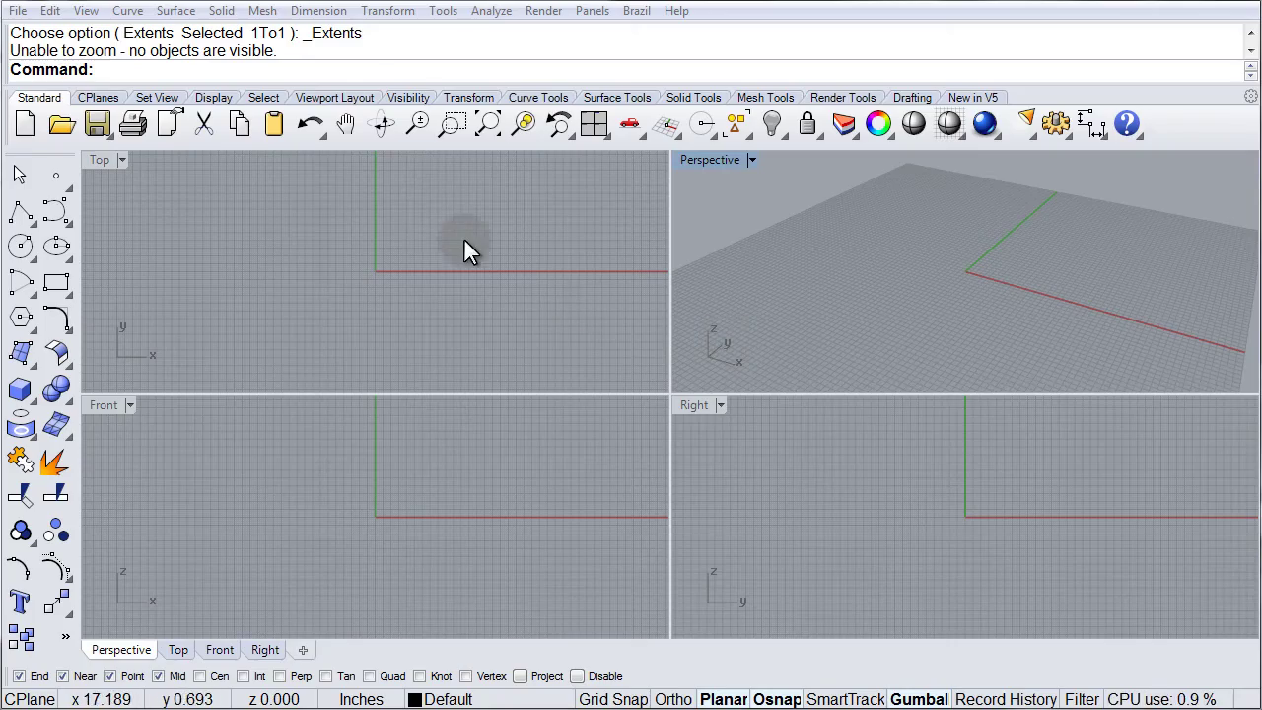
Bring up the Point Edit tools containing Move UVN and keep them floating over the viewports.
click(396, 14)
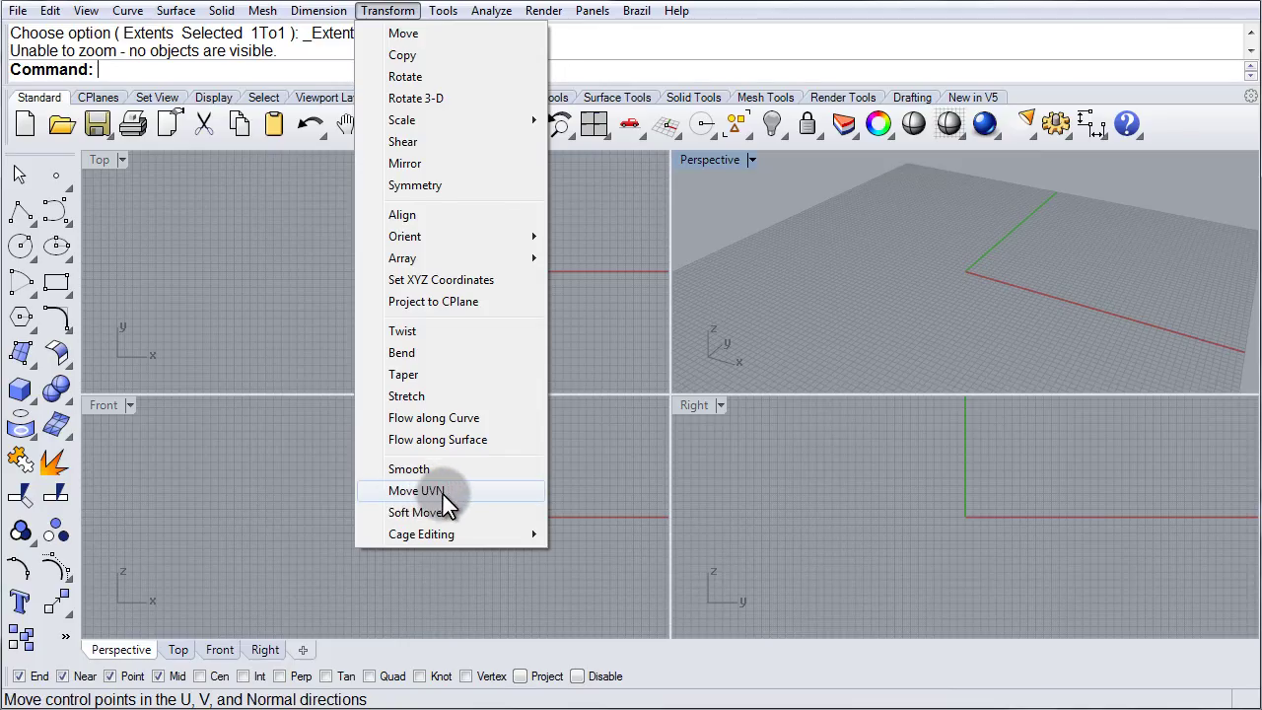
click(300, 454)
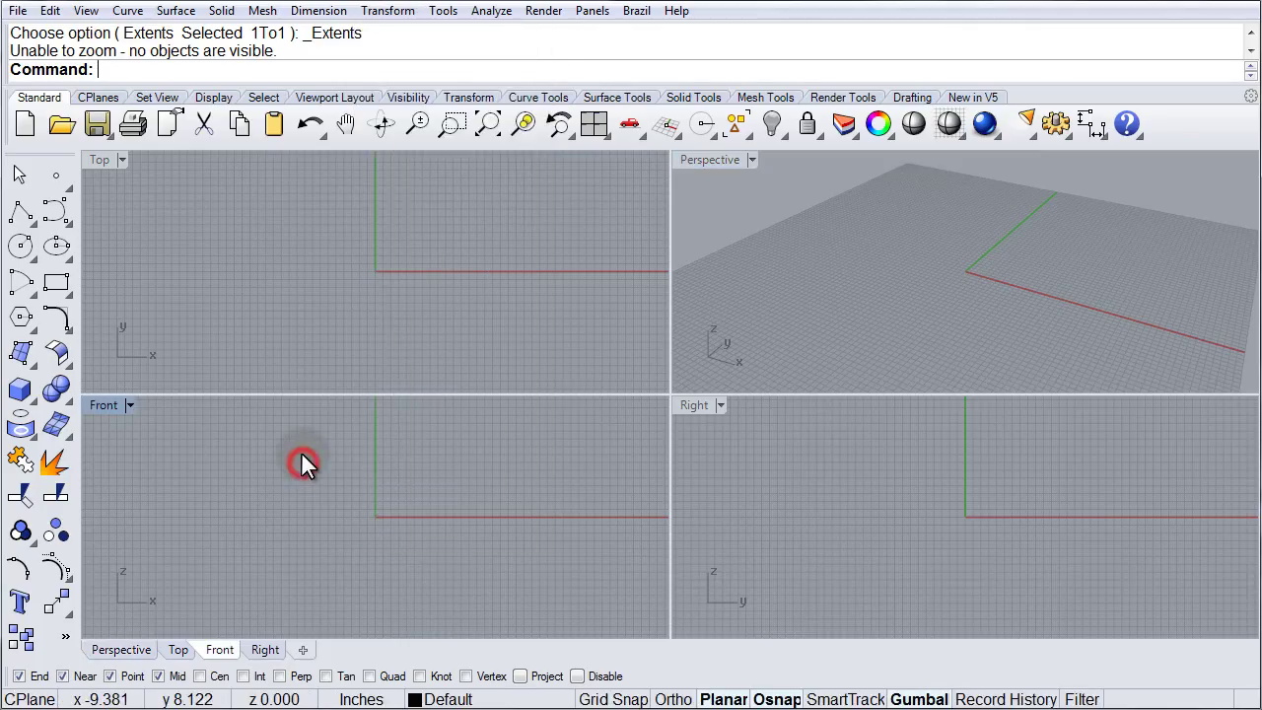
click(58, 572)
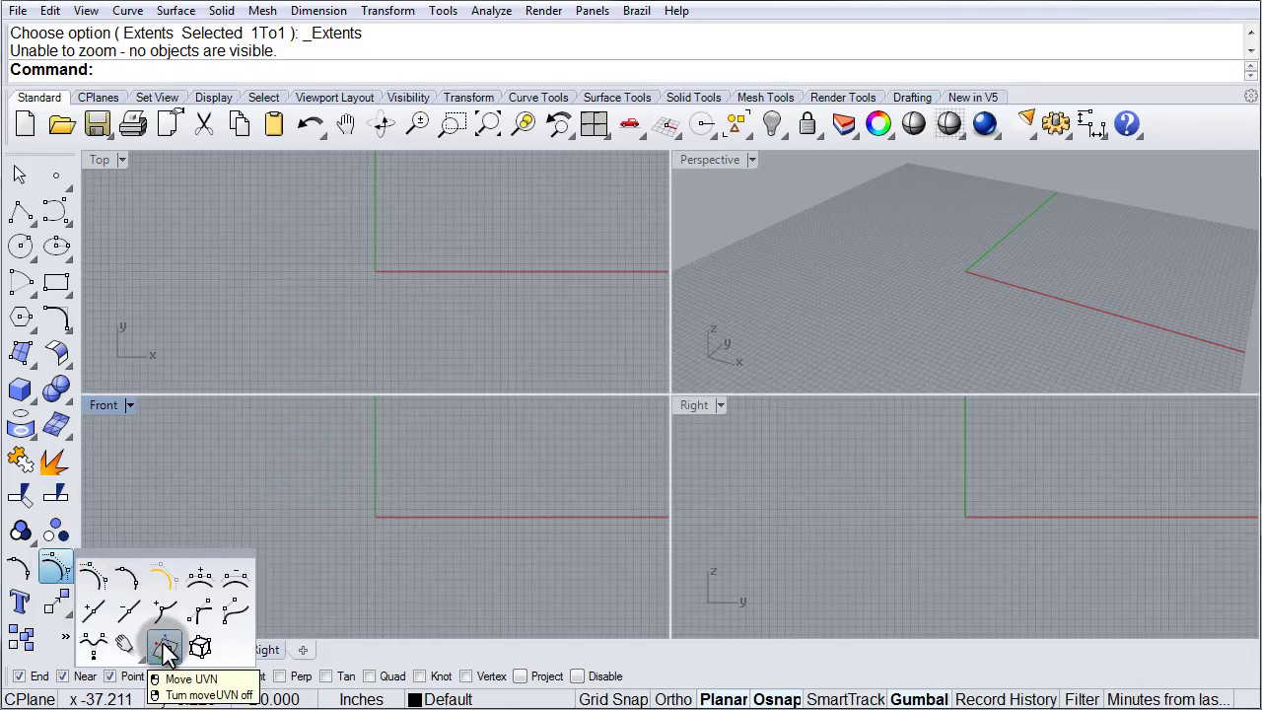
drag(132, 555, 162, 448)
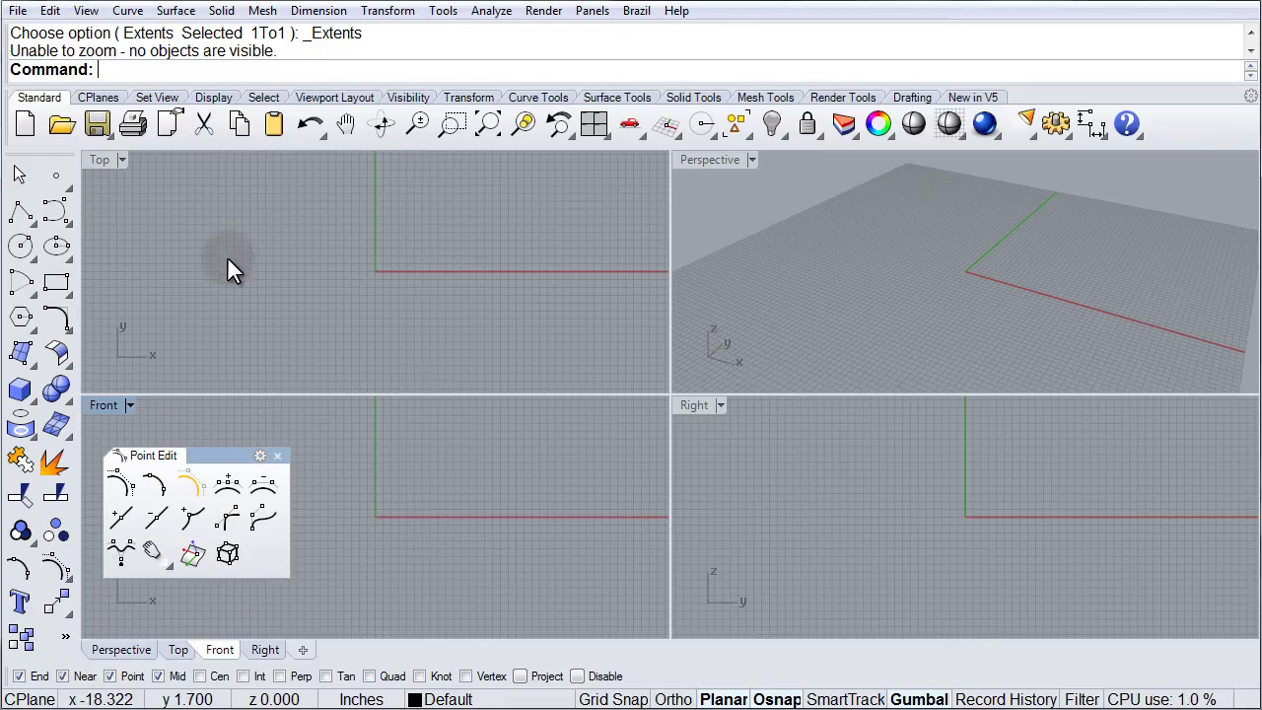
Draw a corner-to-corner rectangular plane around the origin in the Top view.
click(28, 361)
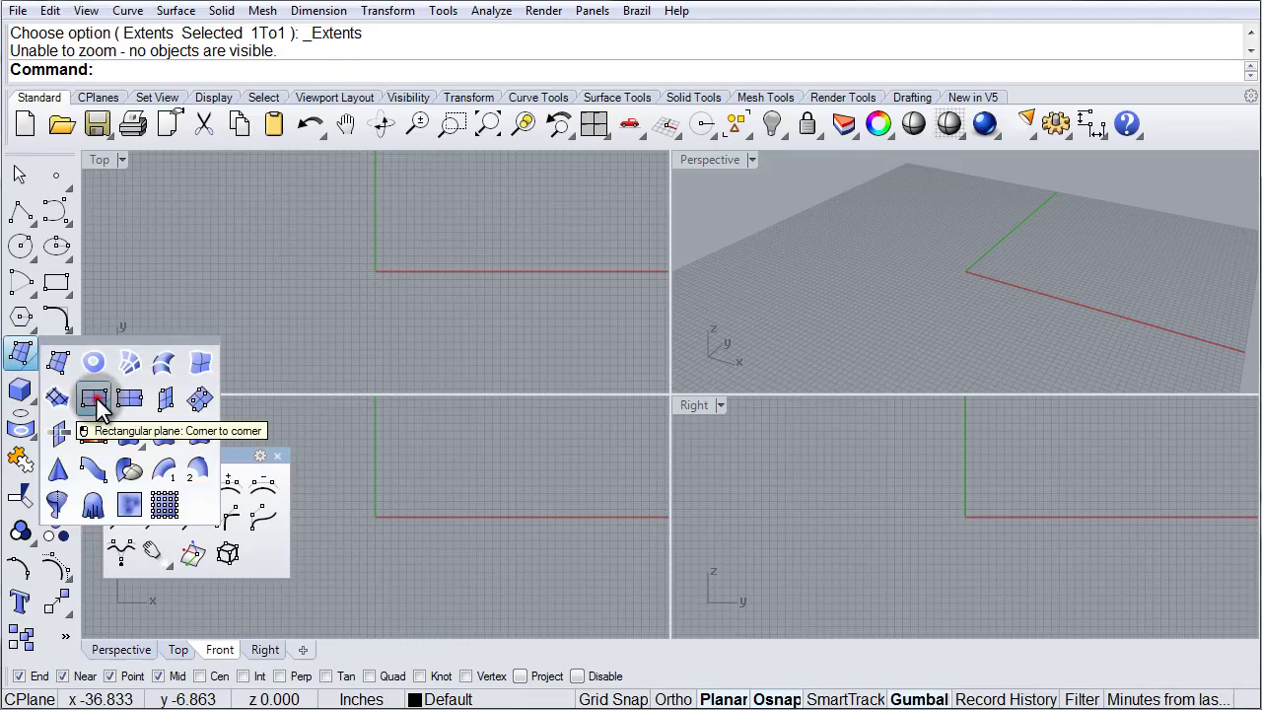
click(99, 407)
click(314, 307)
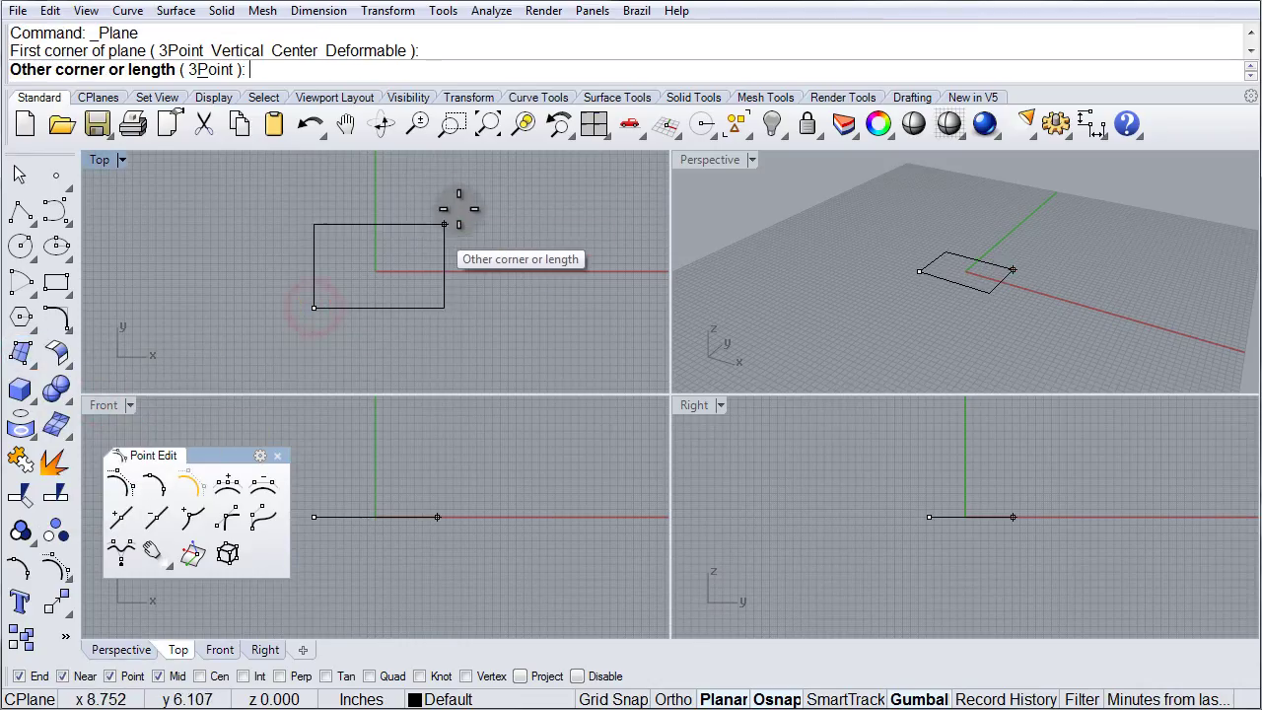
click(463, 167)
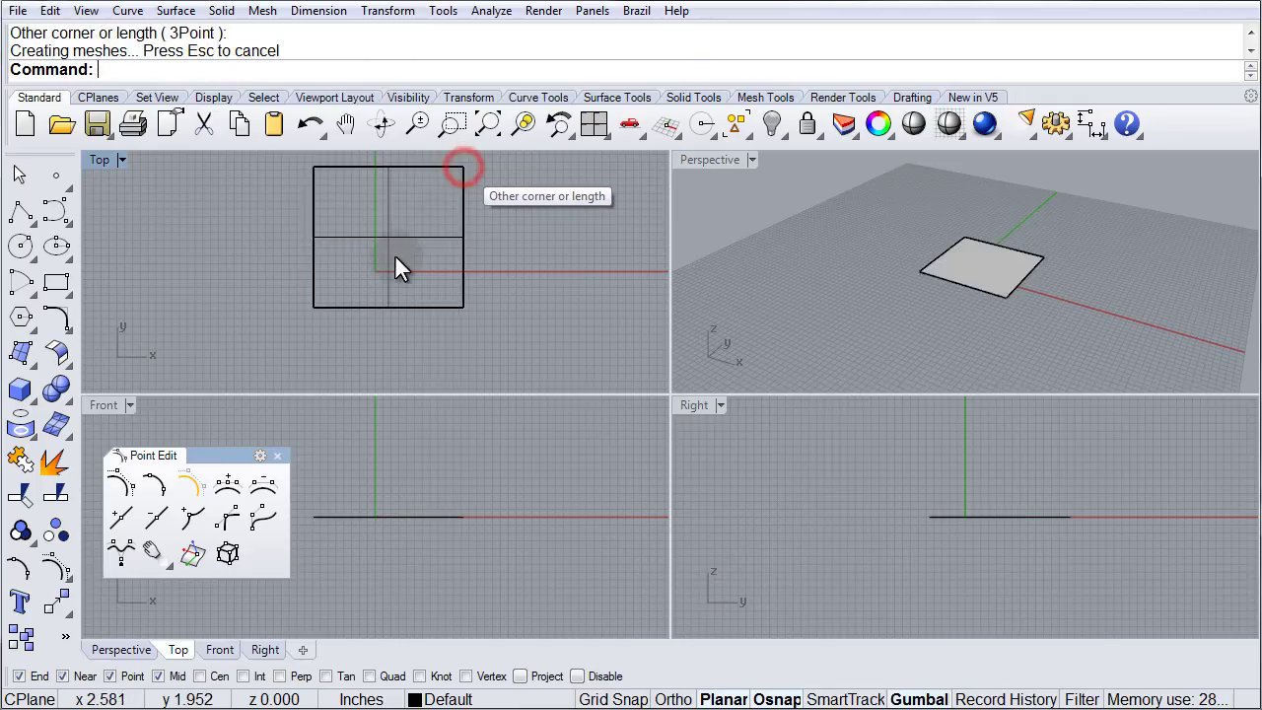
Rebuild the plane with a point count of 20 in U and 20 in V, degree 3 in both directions, deleting the input.
click(392, 238)
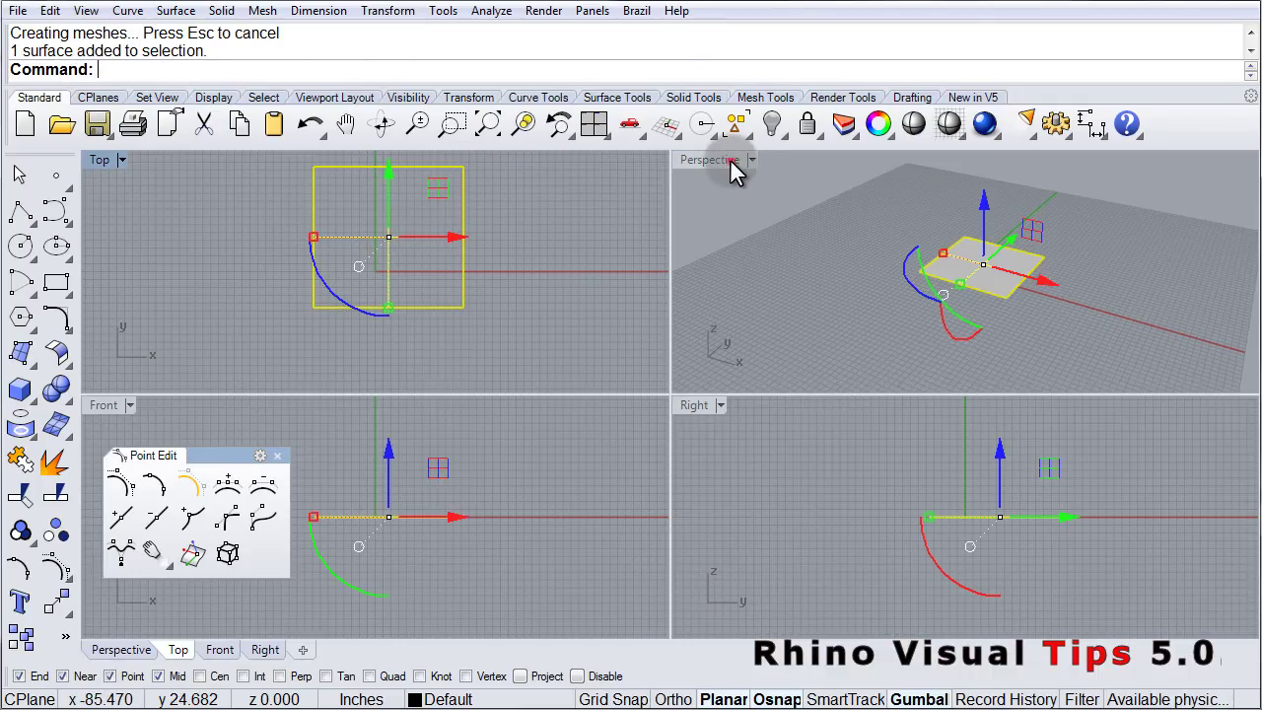
double_click(731, 161)
scroll(721, 364, up, 8)
right_drag(839, 408, 704, 405)
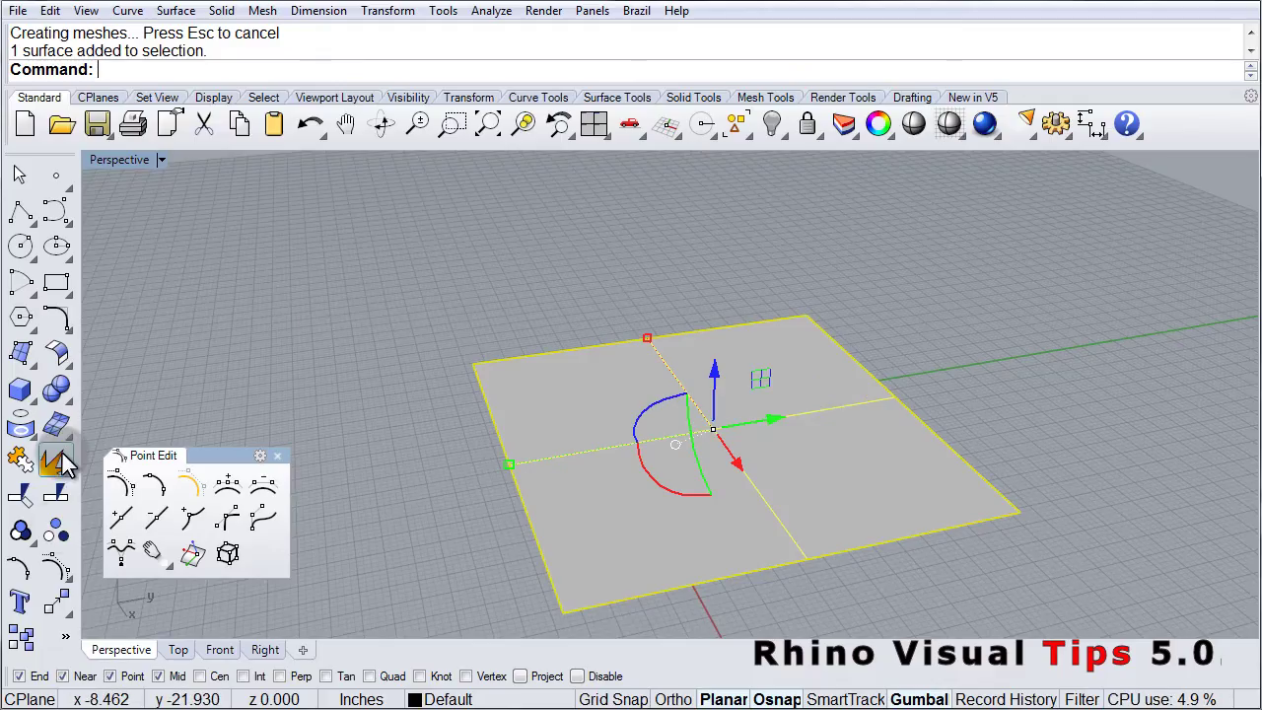
click(56, 356)
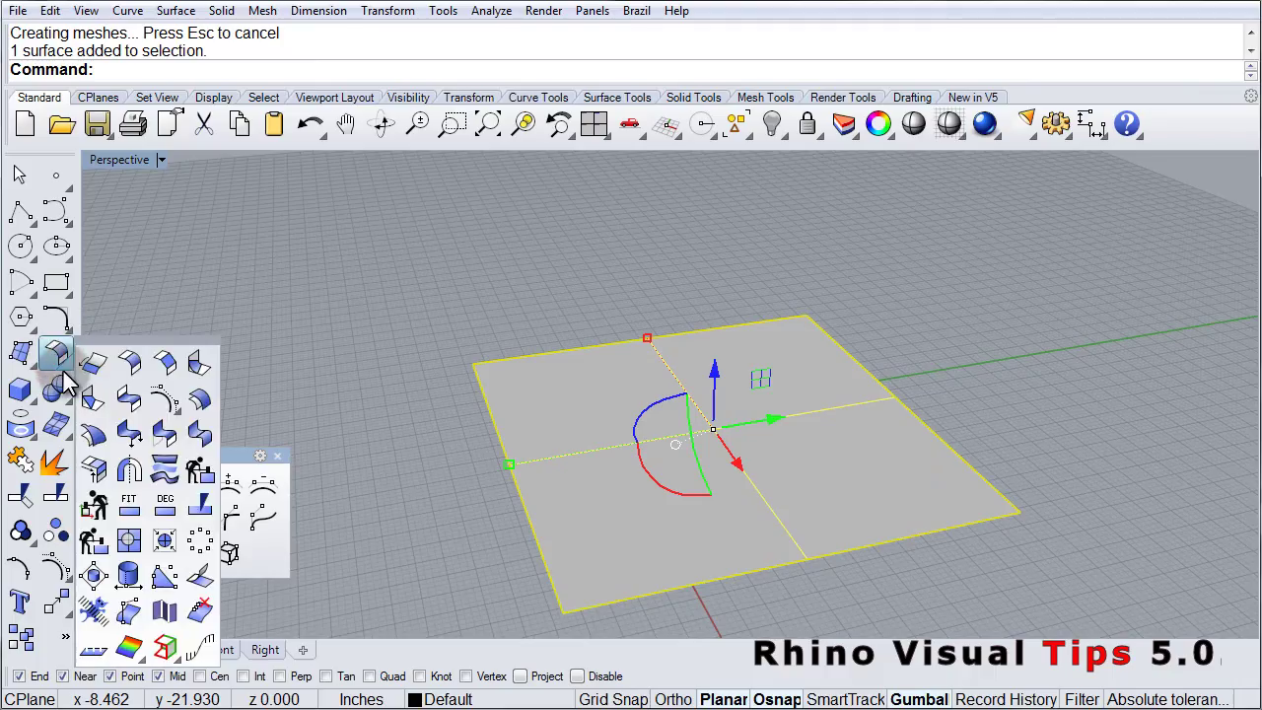
click(196, 470)
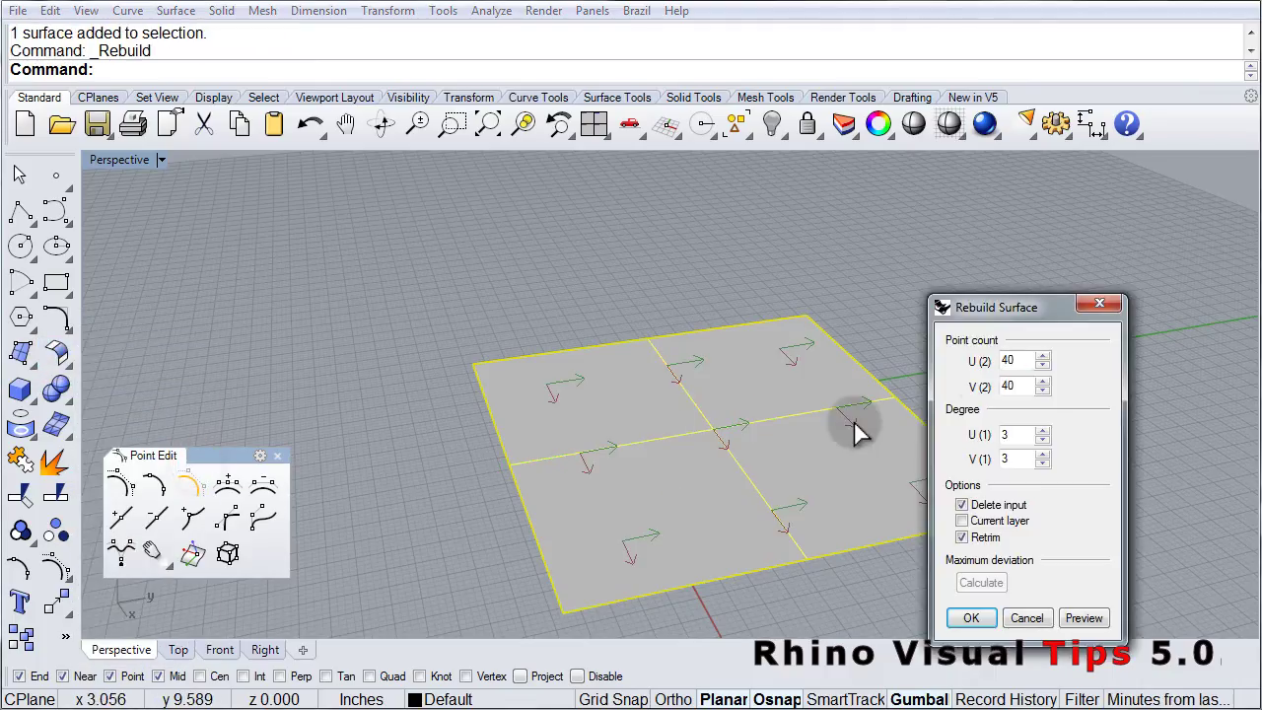
double_click(1010, 361)
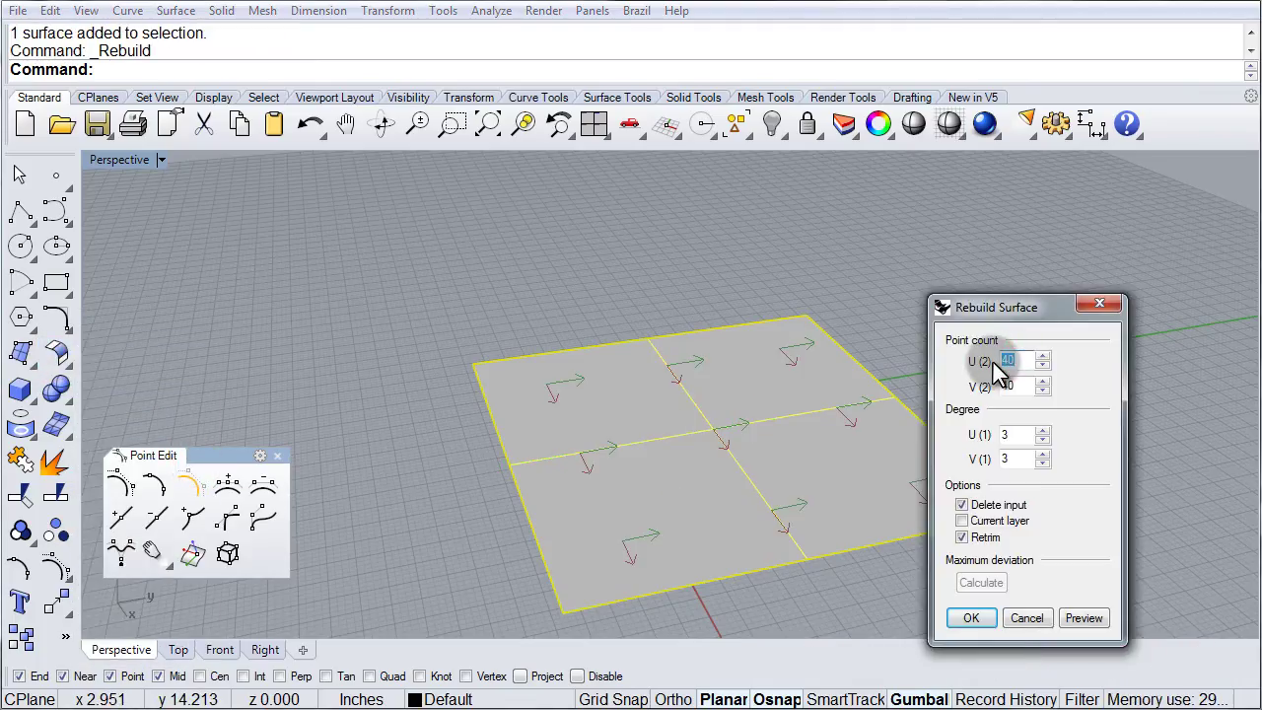
text(10)
double_click(1011, 360)
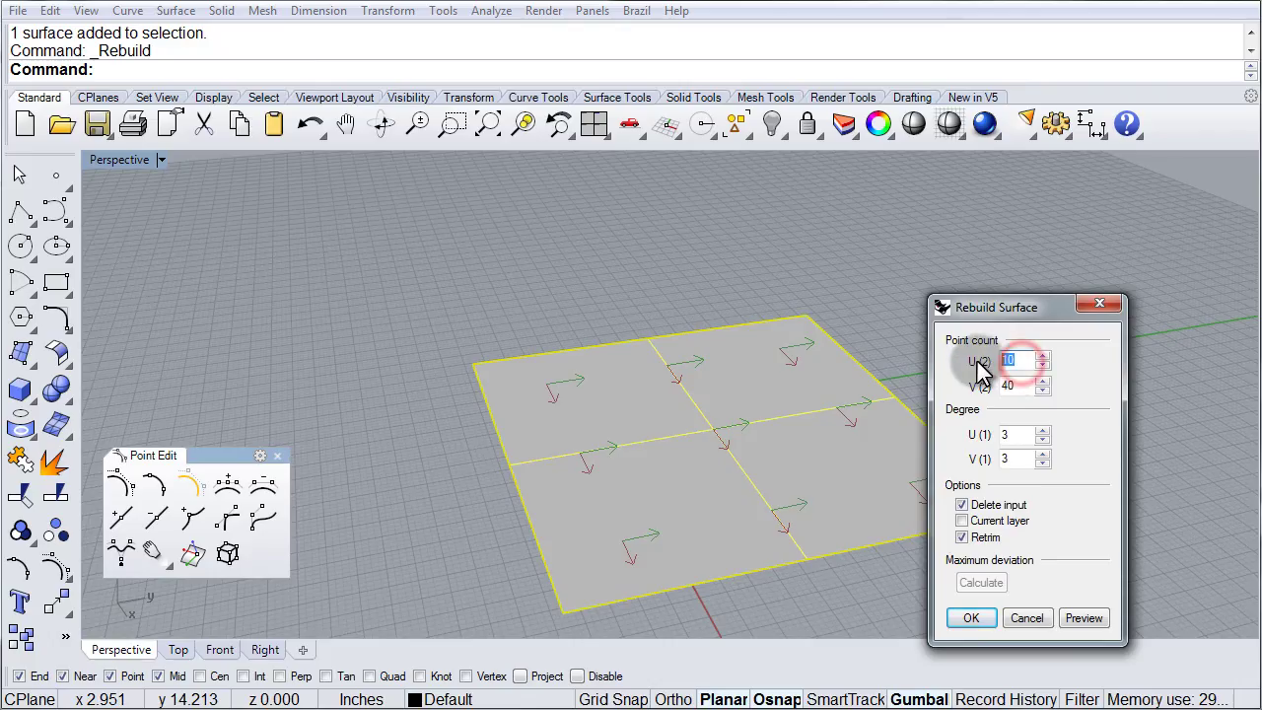
text(2)
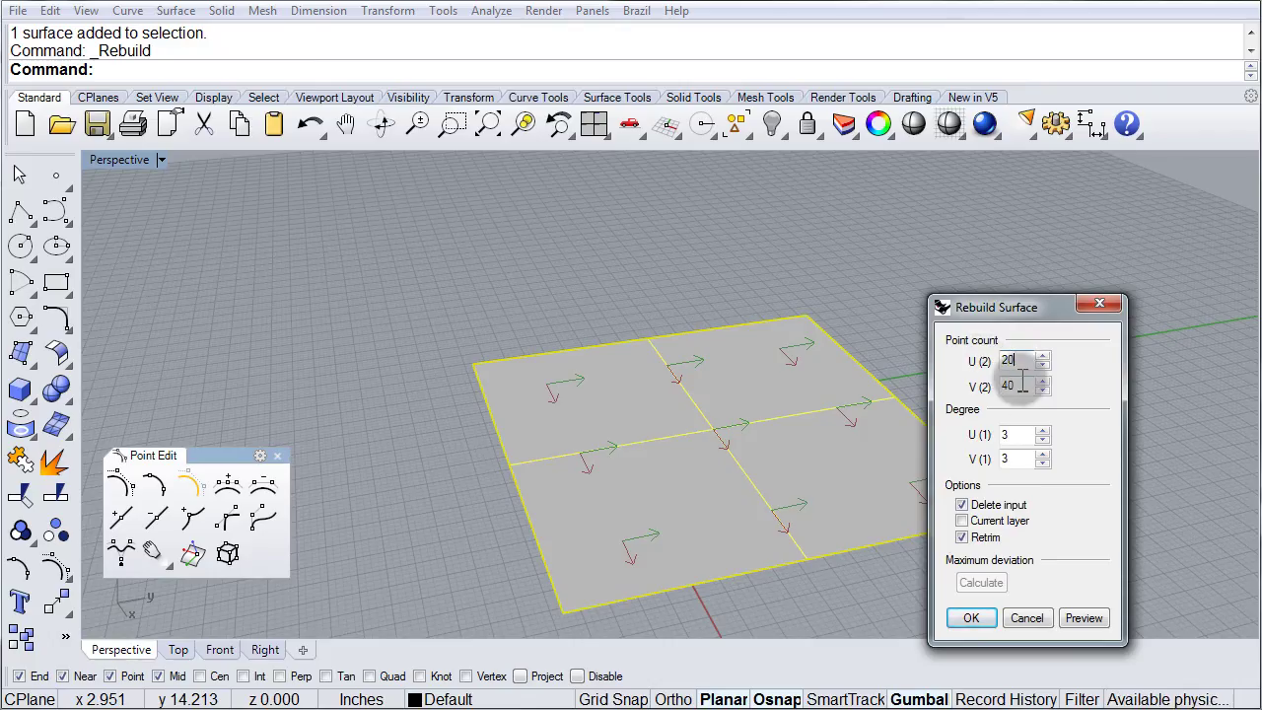
text(0)
double_click(1014, 385)
text(20)
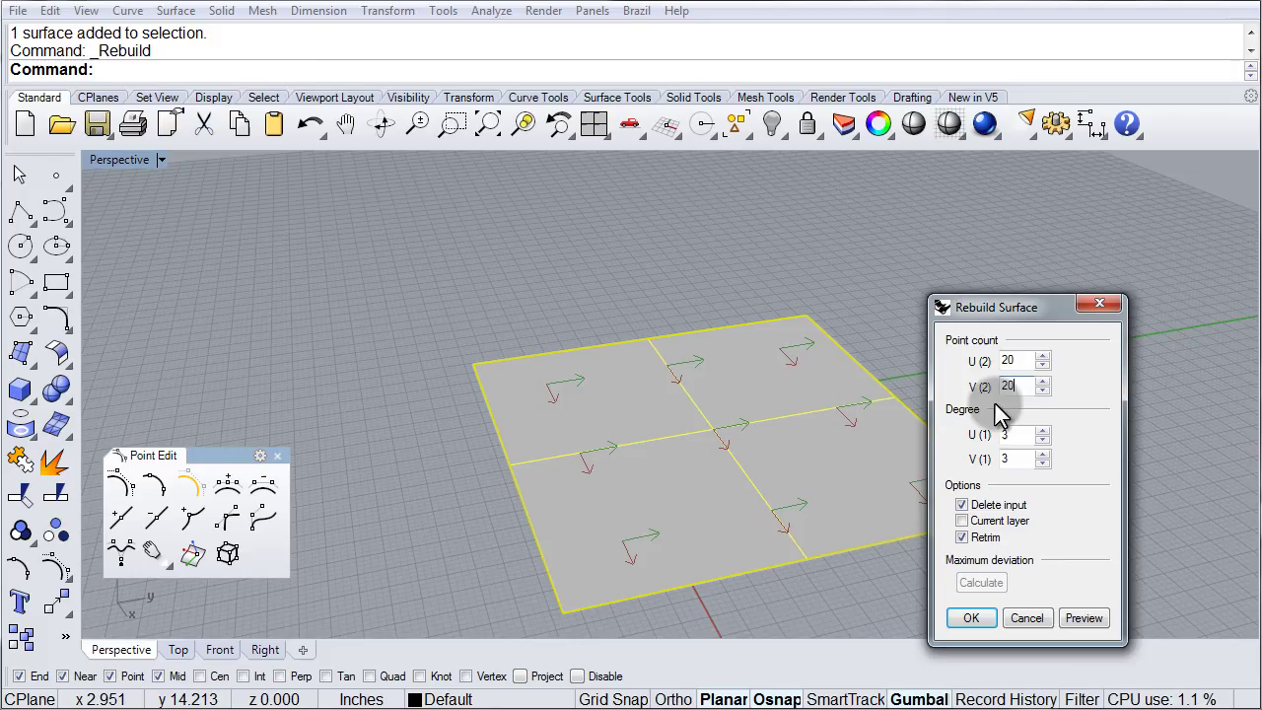
click(1013, 433)
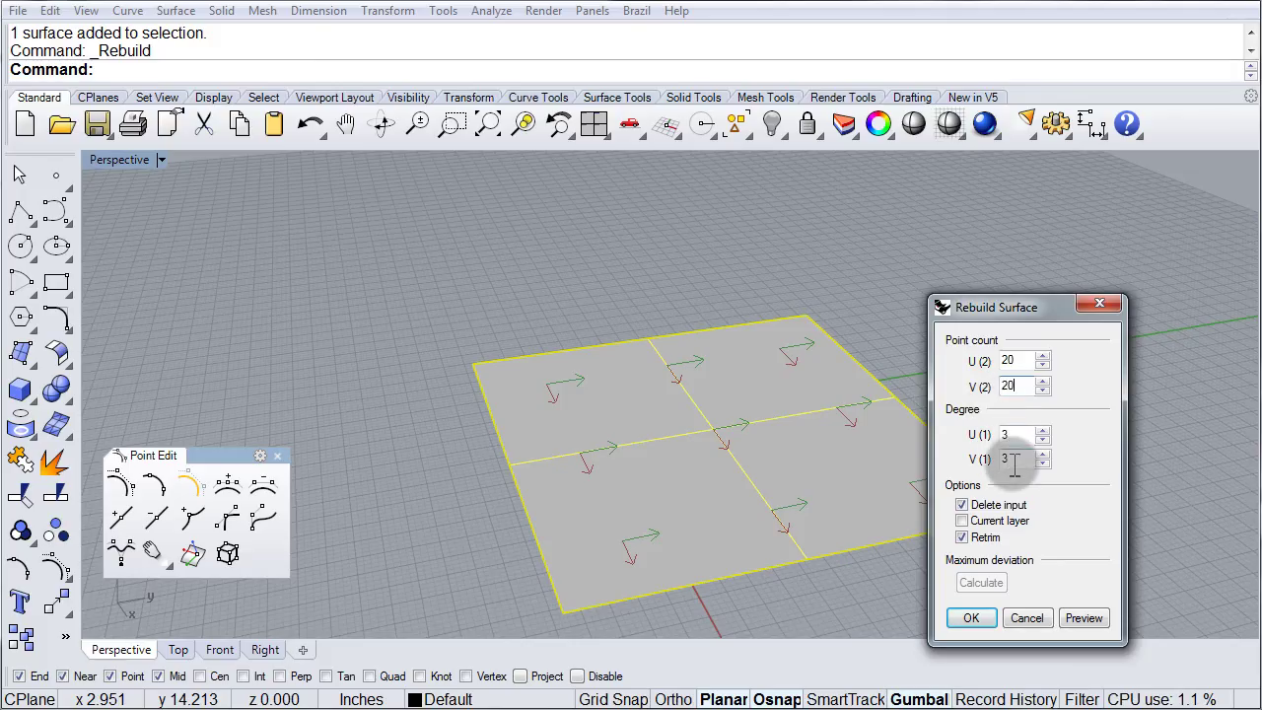
click(974, 619)
Turn on the control points of the rebuilt surface.
right_drag(667, 469, 752, 481)
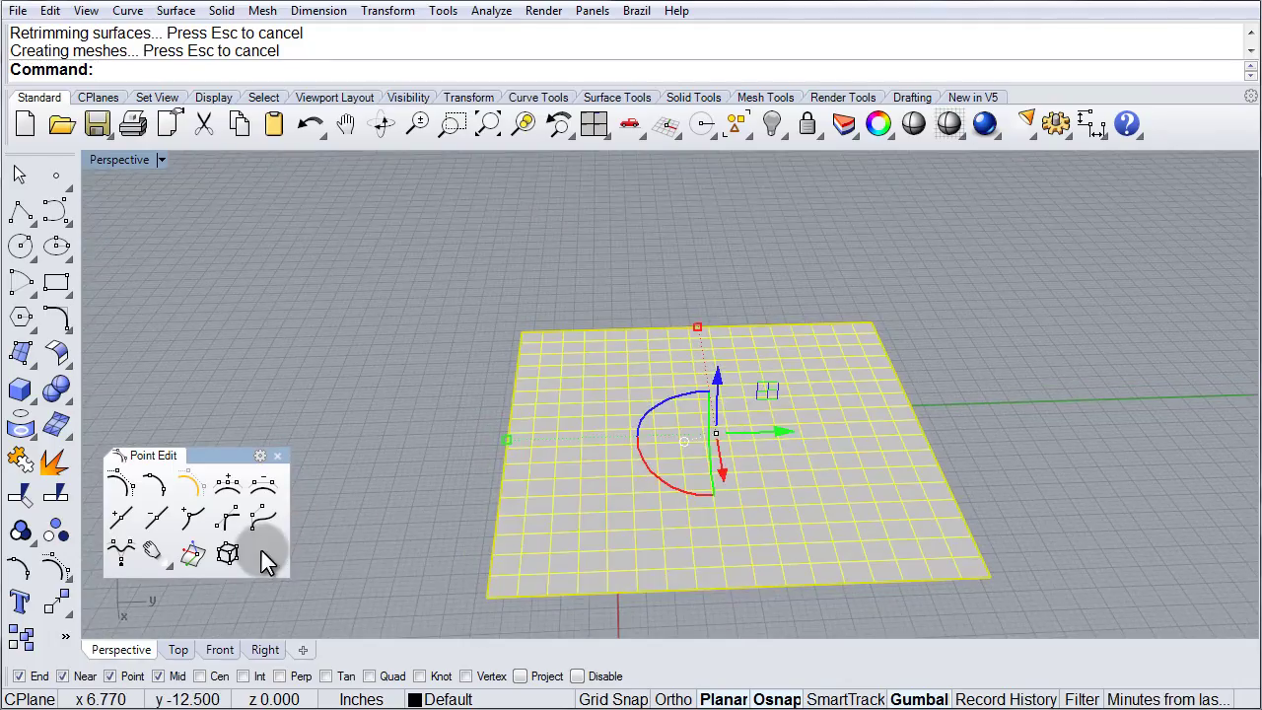
click(122, 487)
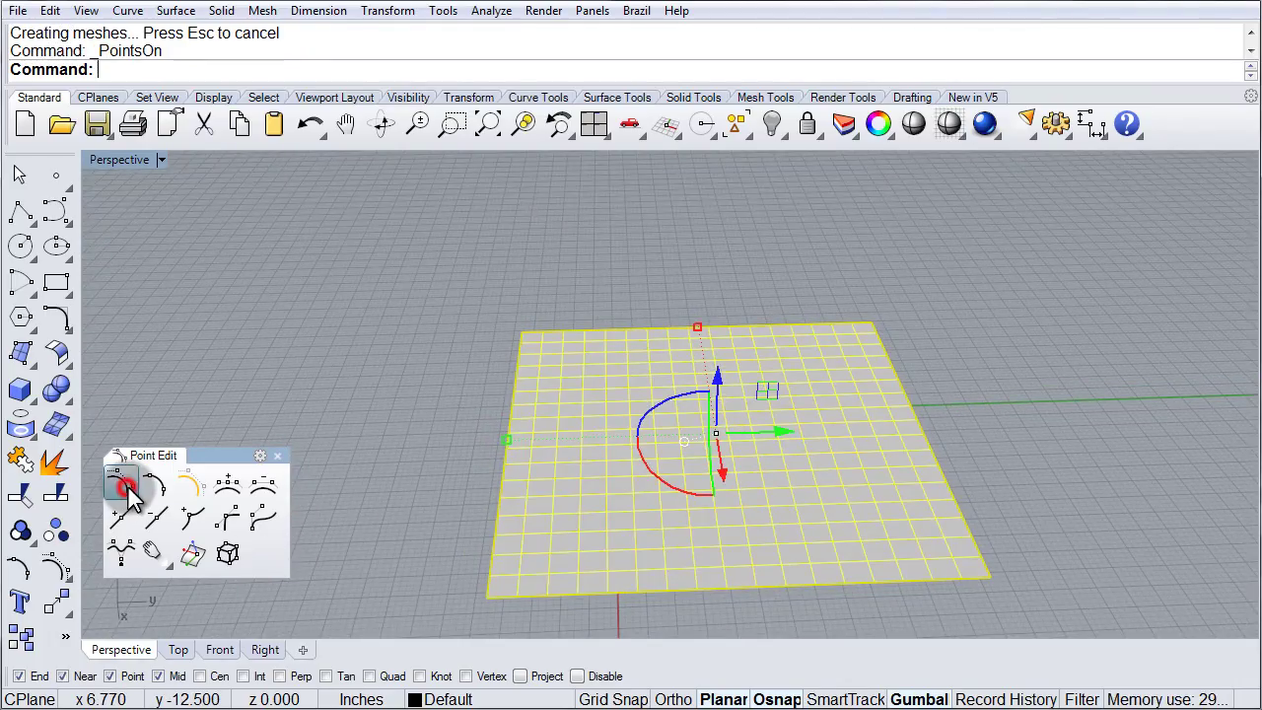
click(701, 540)
right_drag(684, 445, 698, 493)
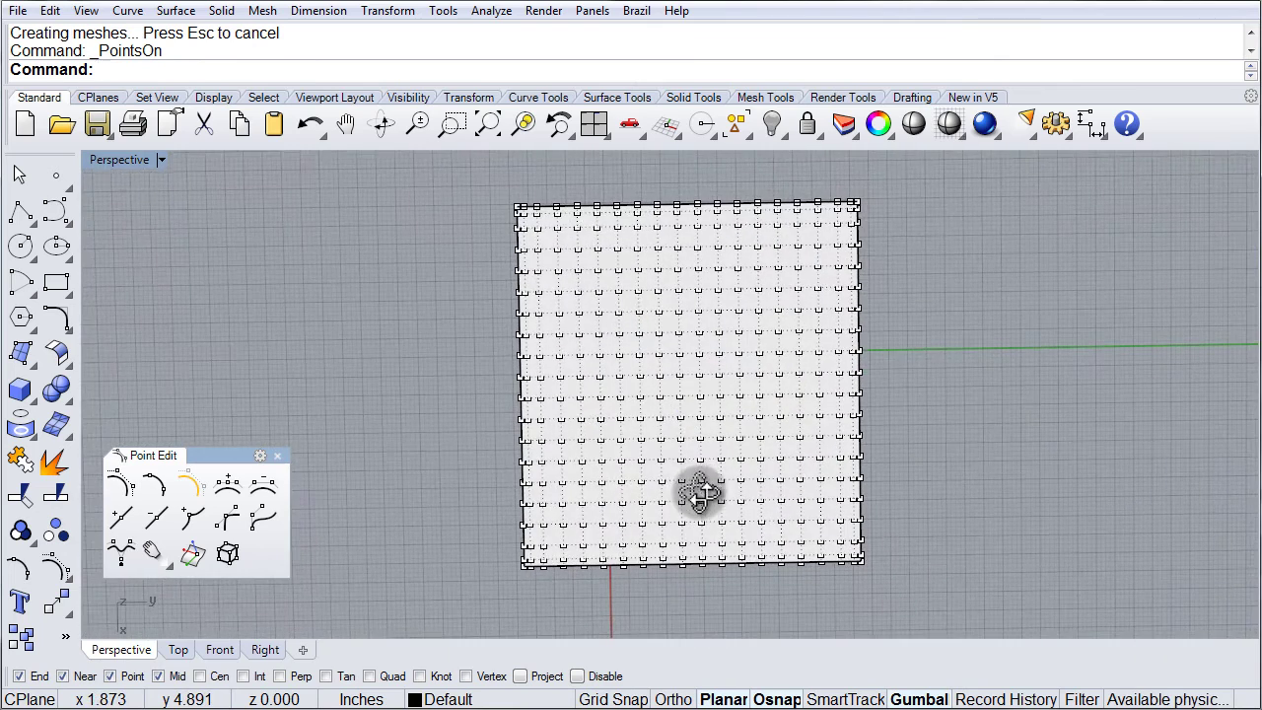
Select all of the surface's control points in a maximized Top view.
double_click(125, 161)
double_click(102, 161)
scroll(723, 315, up, 1)
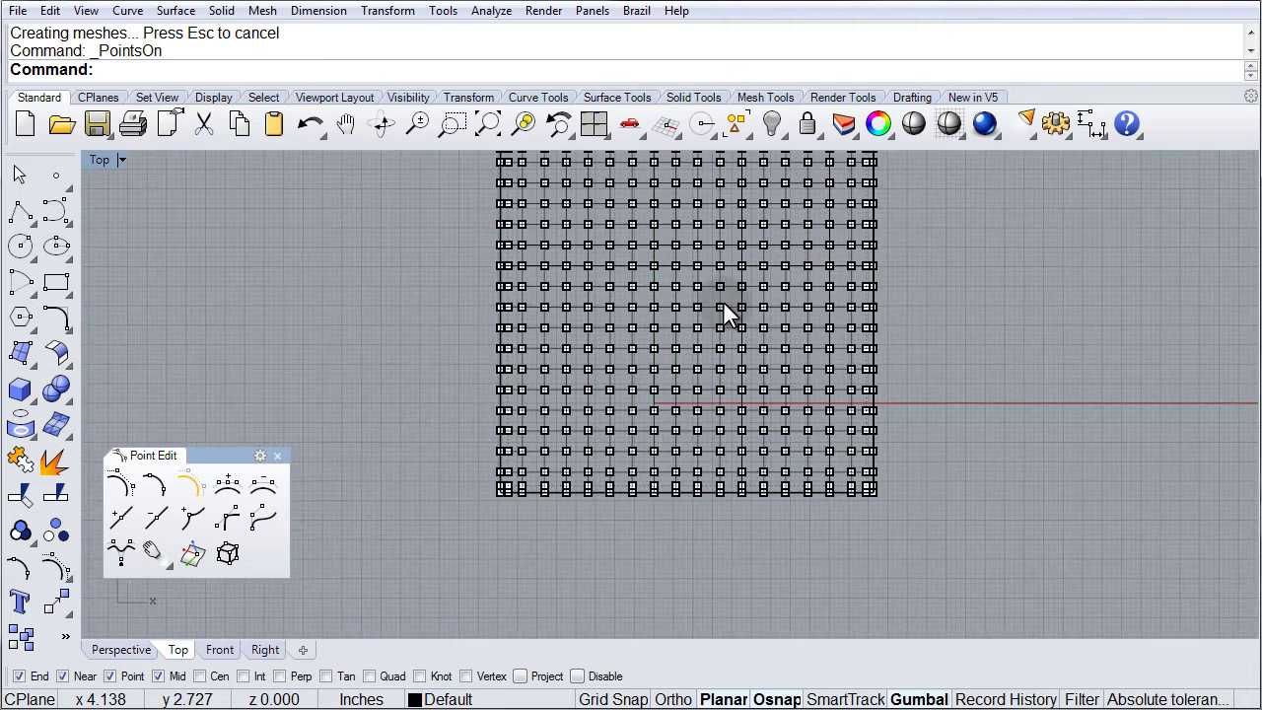
scroll(702, 326, up, 1)
scroll(687, 359, up, 2)
right_drag(690, 333, 687, 341)
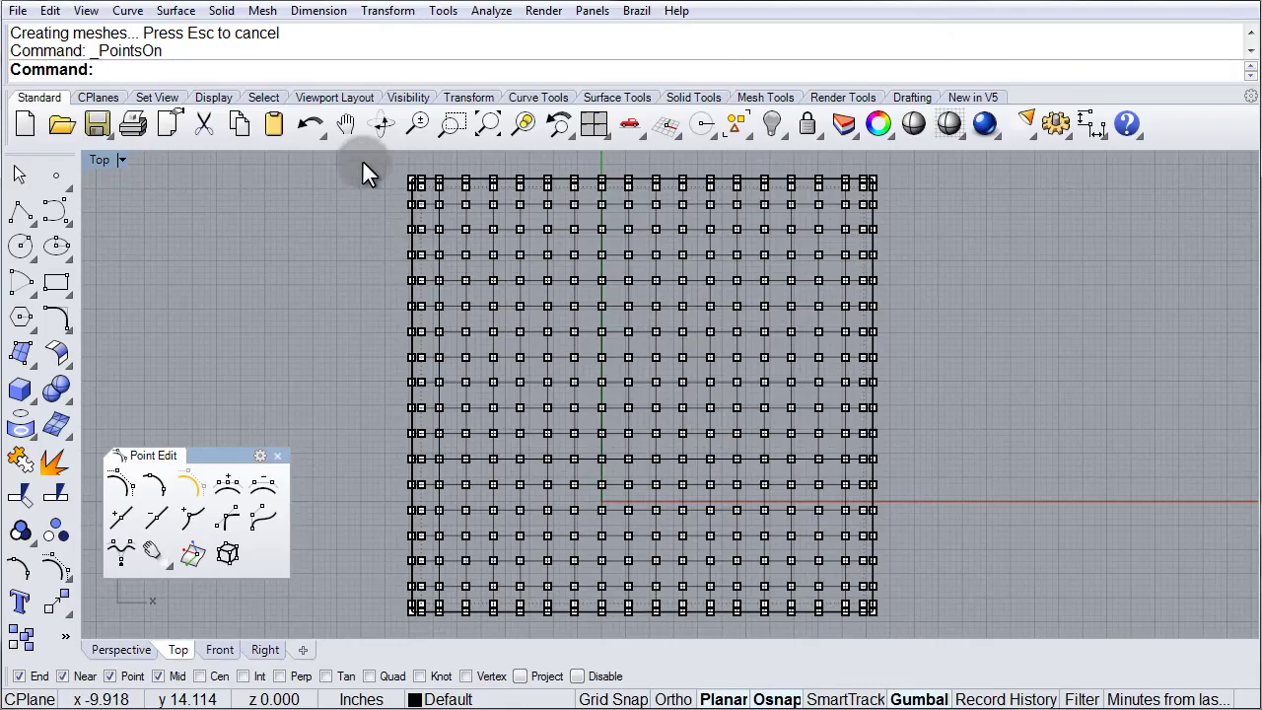
drag(363, 163, 948, 627)
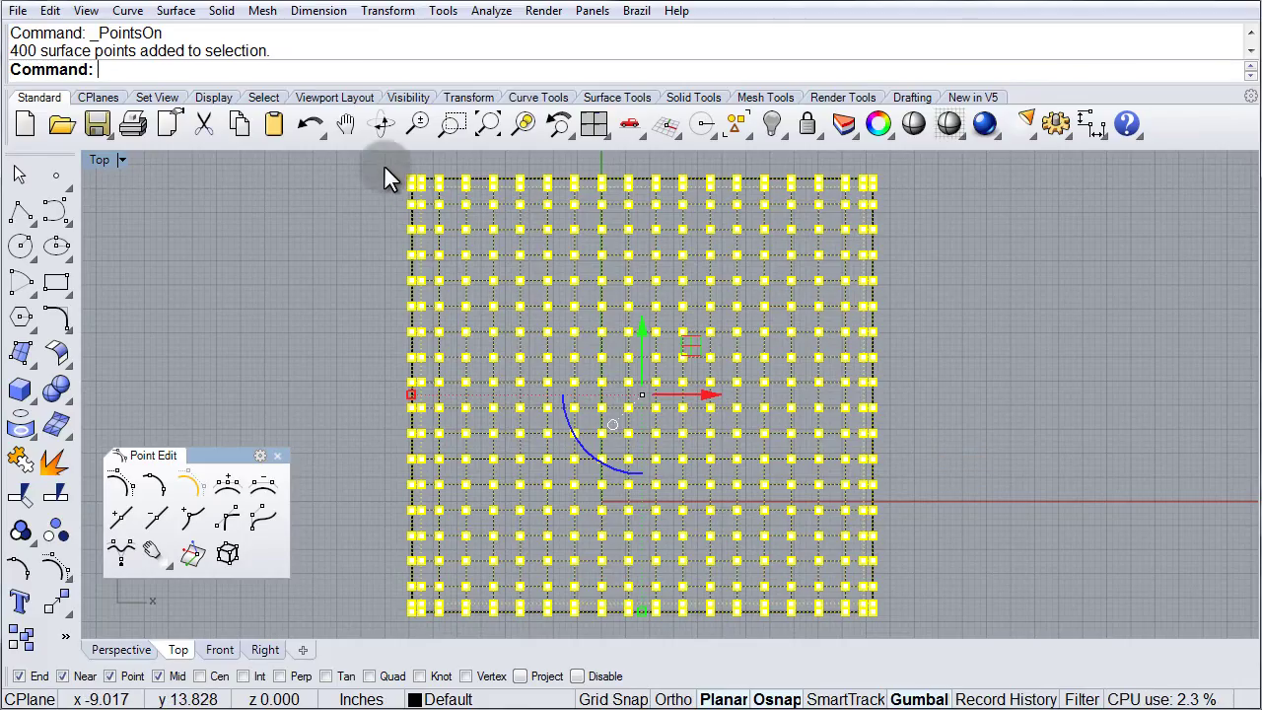
Remove the two outermost rows or columns of control points along each of the four edges from the selection.
drag(384, 162, 923, 196)
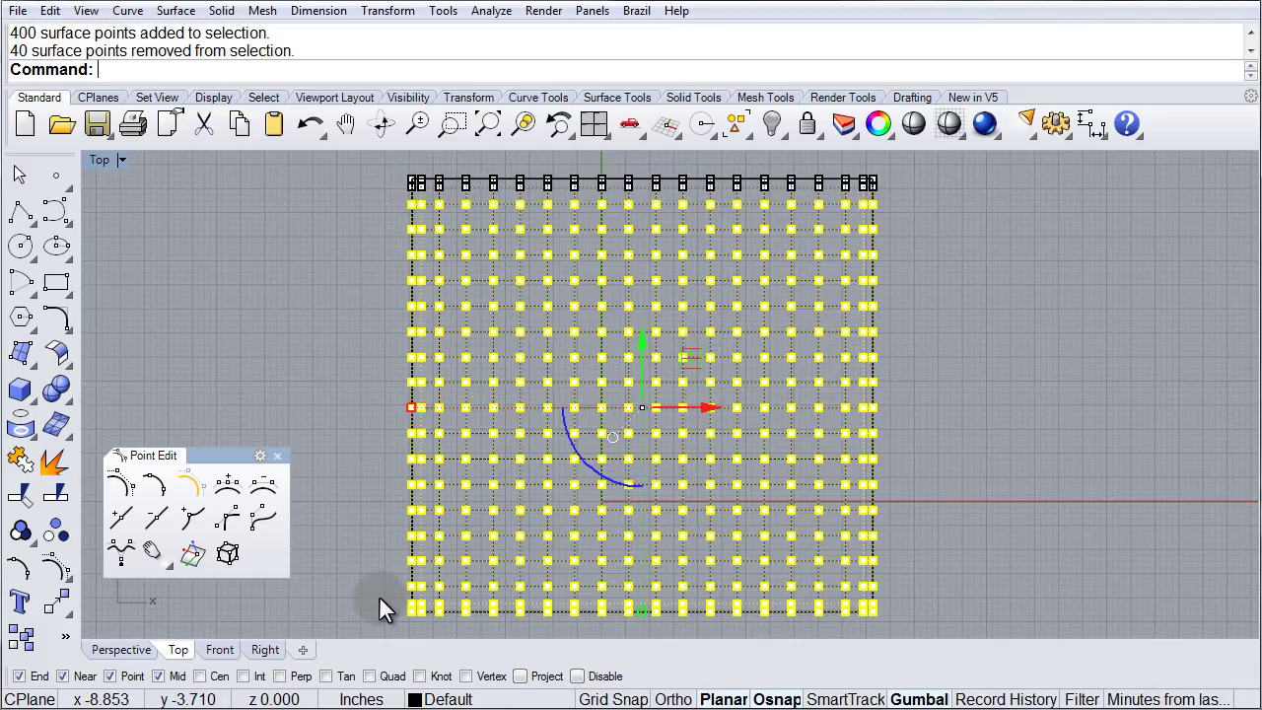
ctrl+drag(379, 621, 925, 594)
ctrl+drag(363, 186, 429, 606)
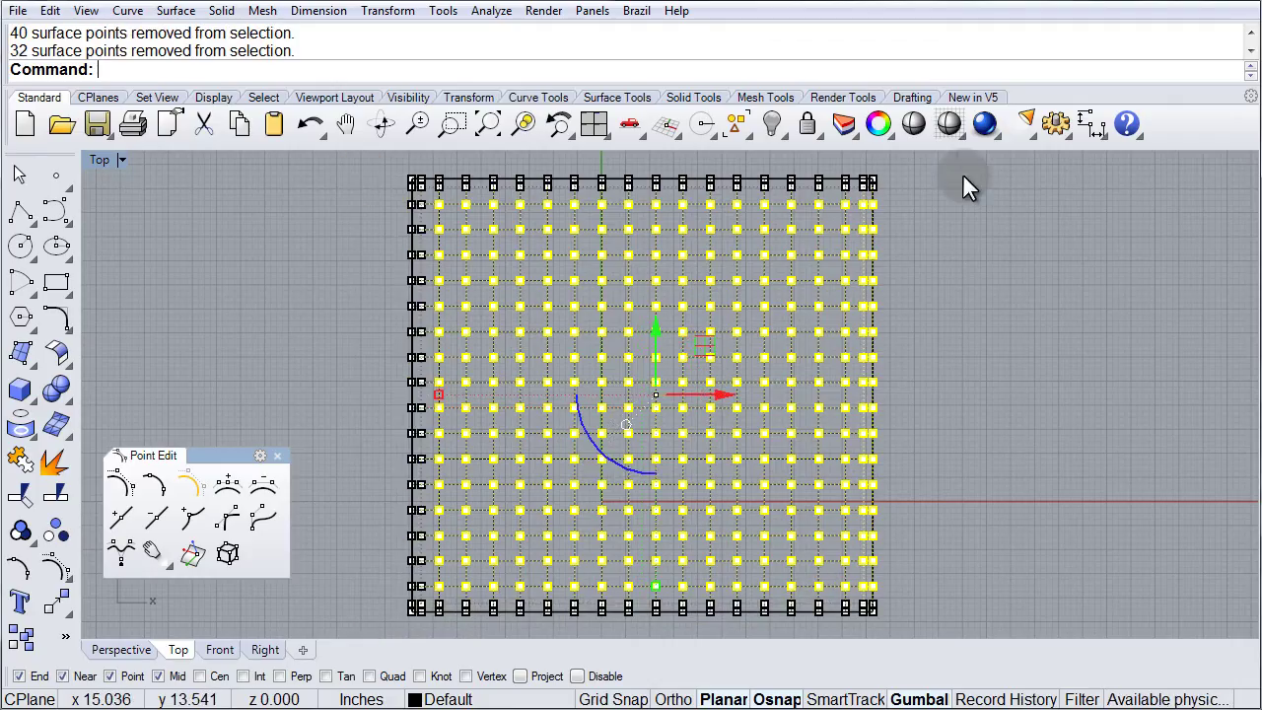
ctrl+drag(850, 429, 855, 583)
ctrl+drag(855, 627, 854, 627)
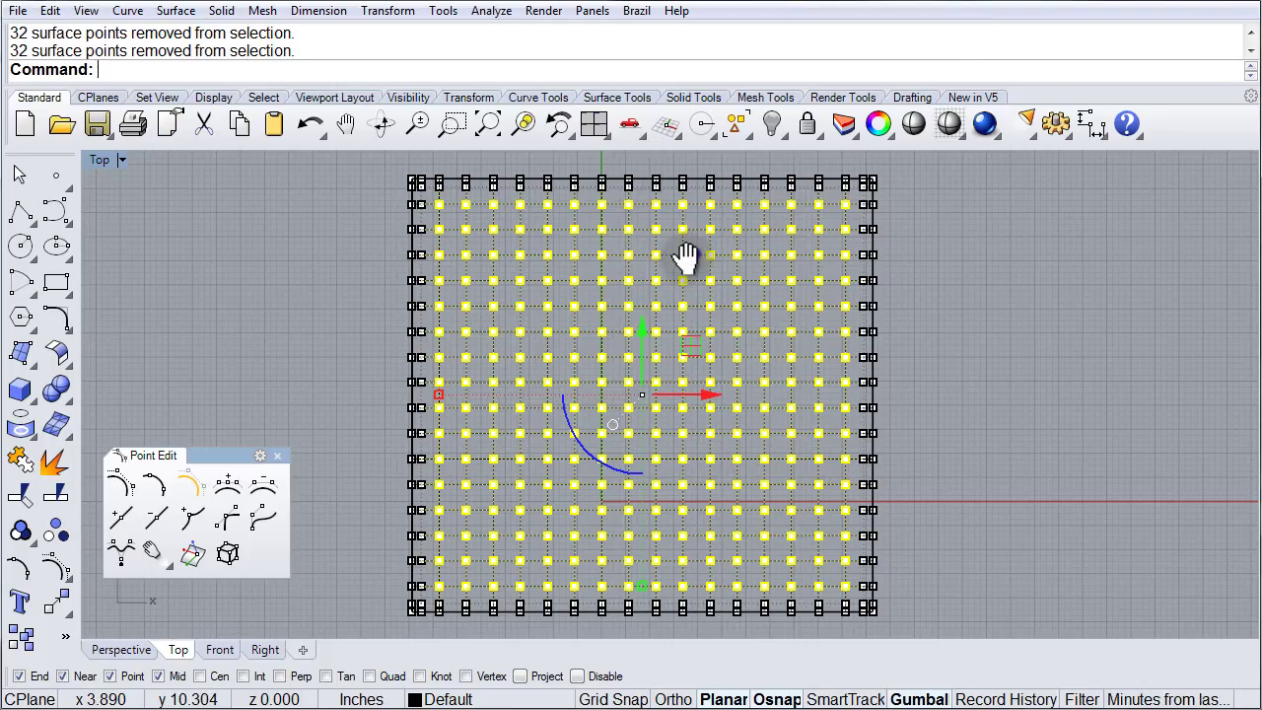
Remove the two middle columns and two middle rows of control points from the selection, leaving four separate blocks selected.
scroll(684, 253, down, 2)
right_drag(679, 251, 658, 267)
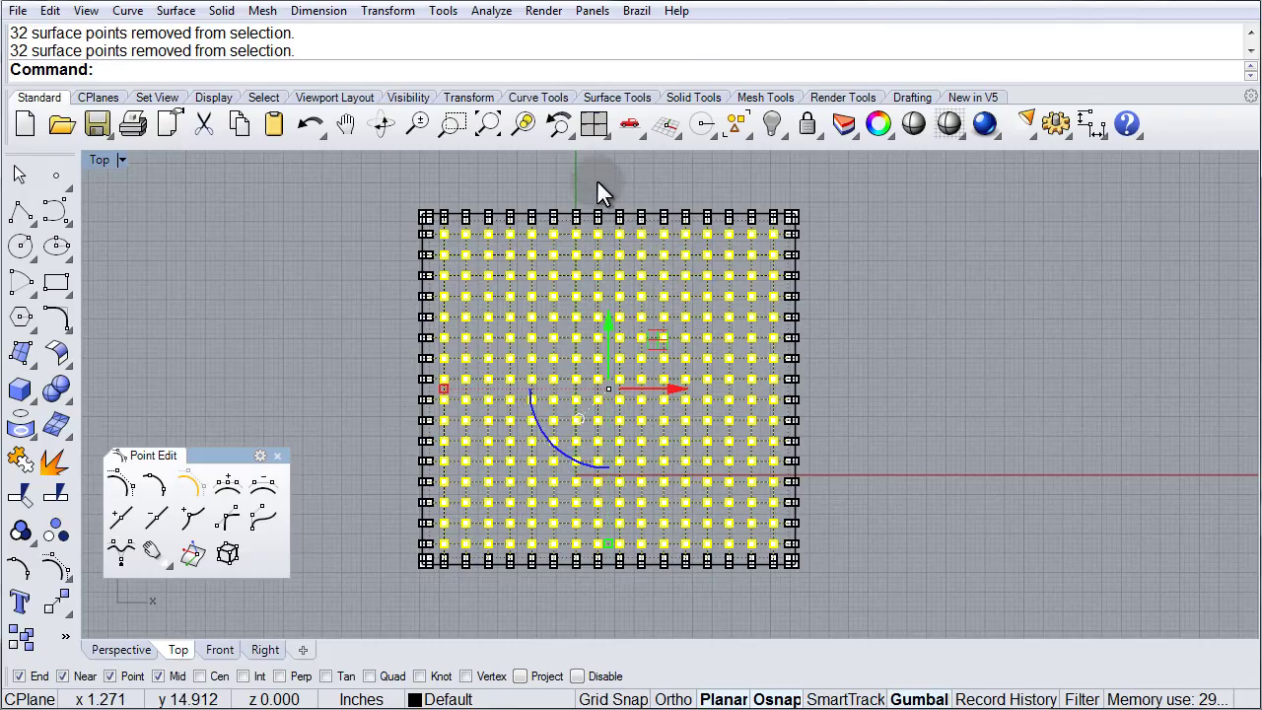
drag(590, 184, 627, 578)
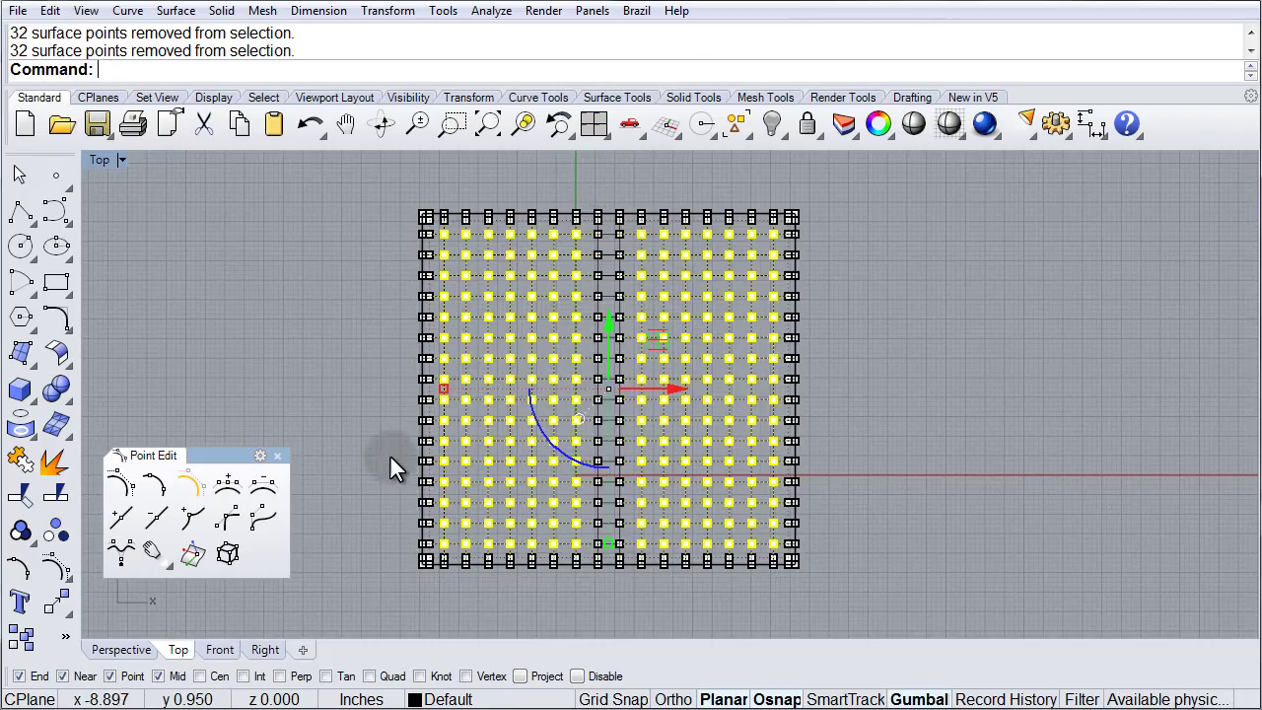
drag(369, 374, 824, 408)
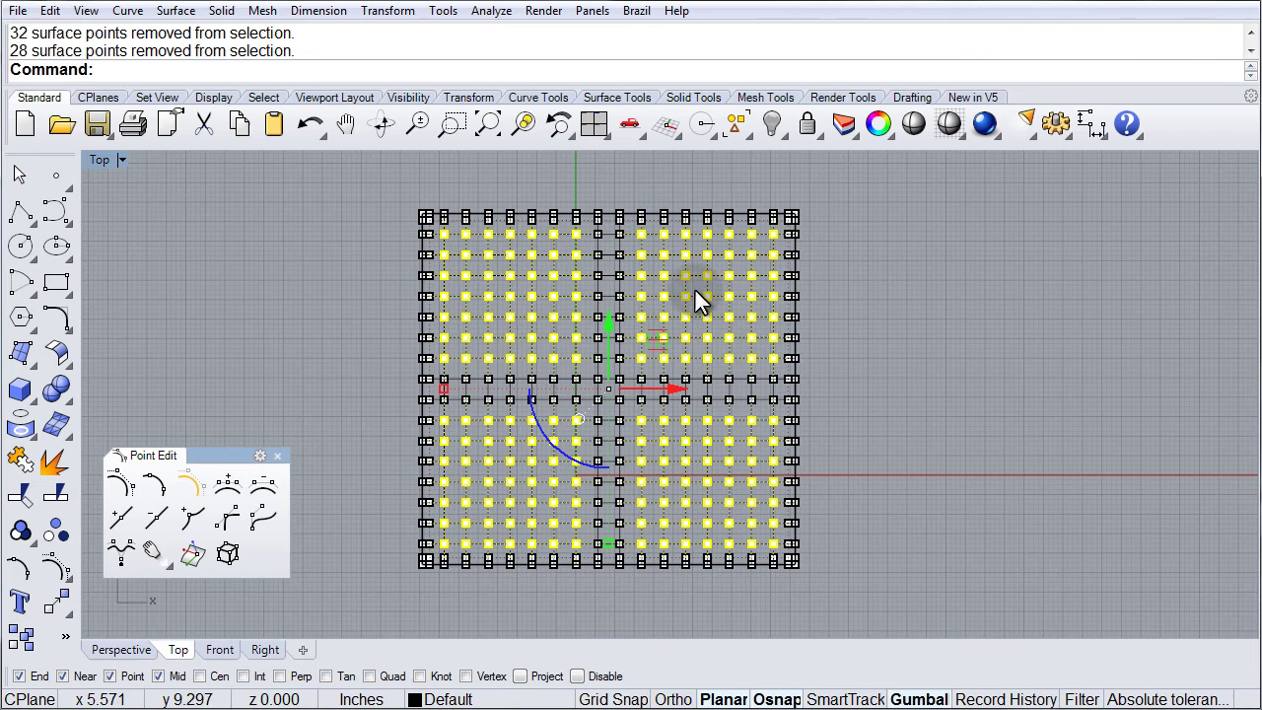
Start Move UVN on the selected control points in a maximized Perspective view and place its dialog beside the surface.
double_click(100, 160)
click(695, 161)
double_click(695, 161)
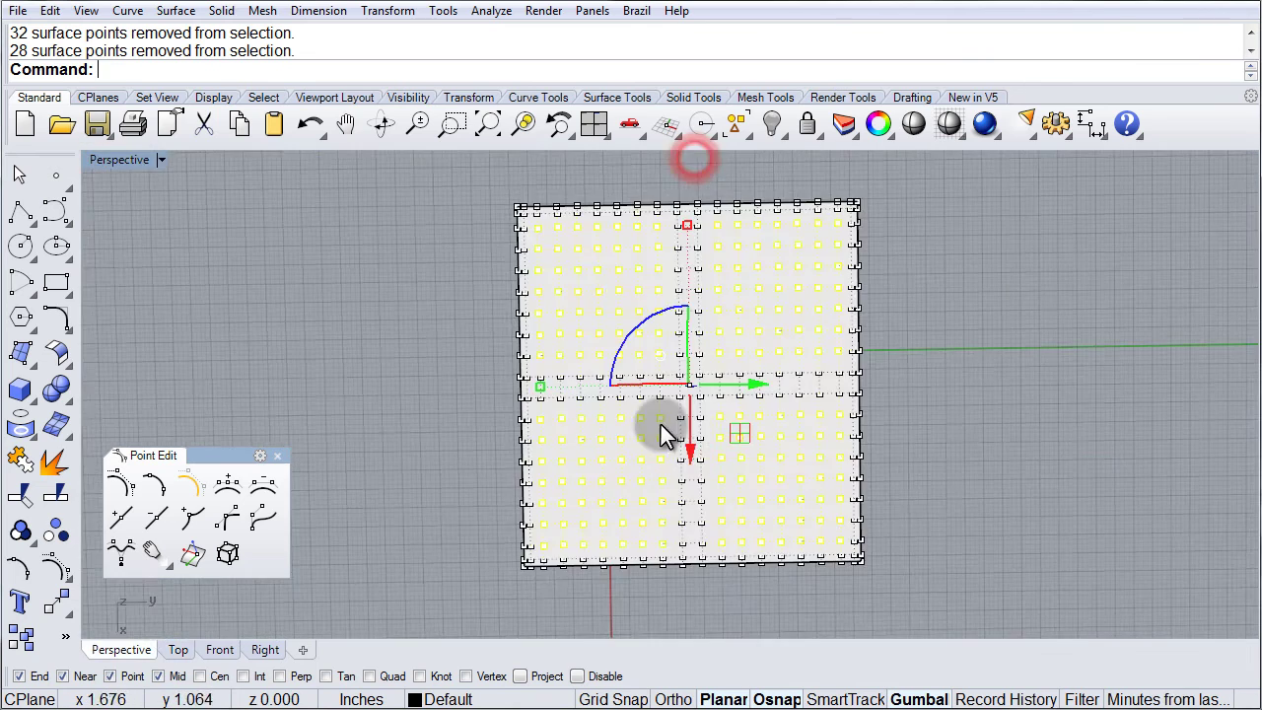
right_drag(661, 431, 747, 417)
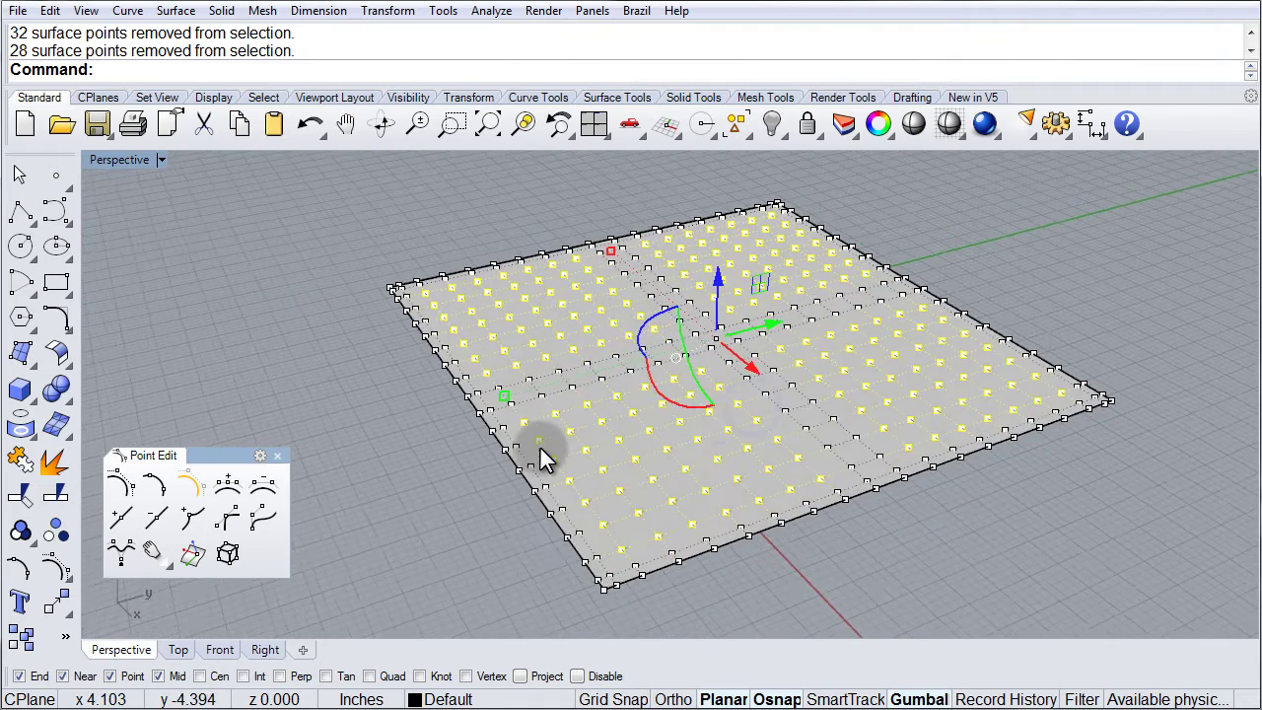
right_drag(526, 450, 446, 481)
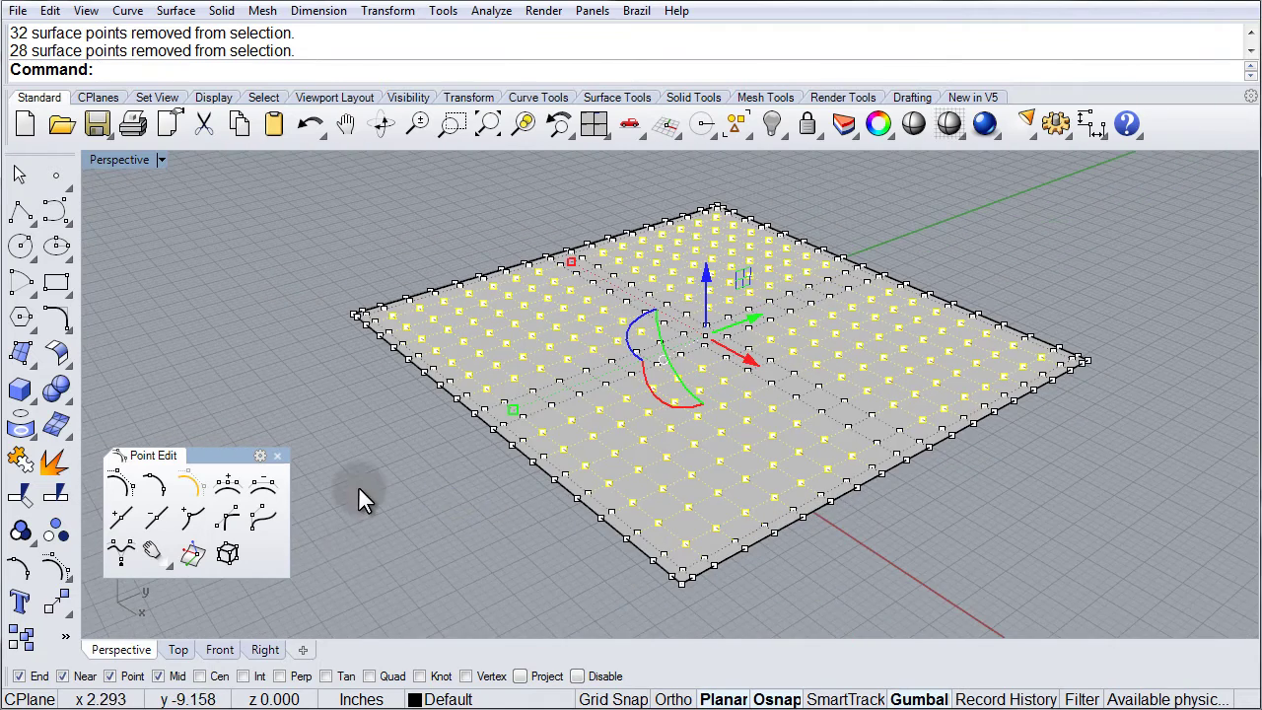
click(190, 551)
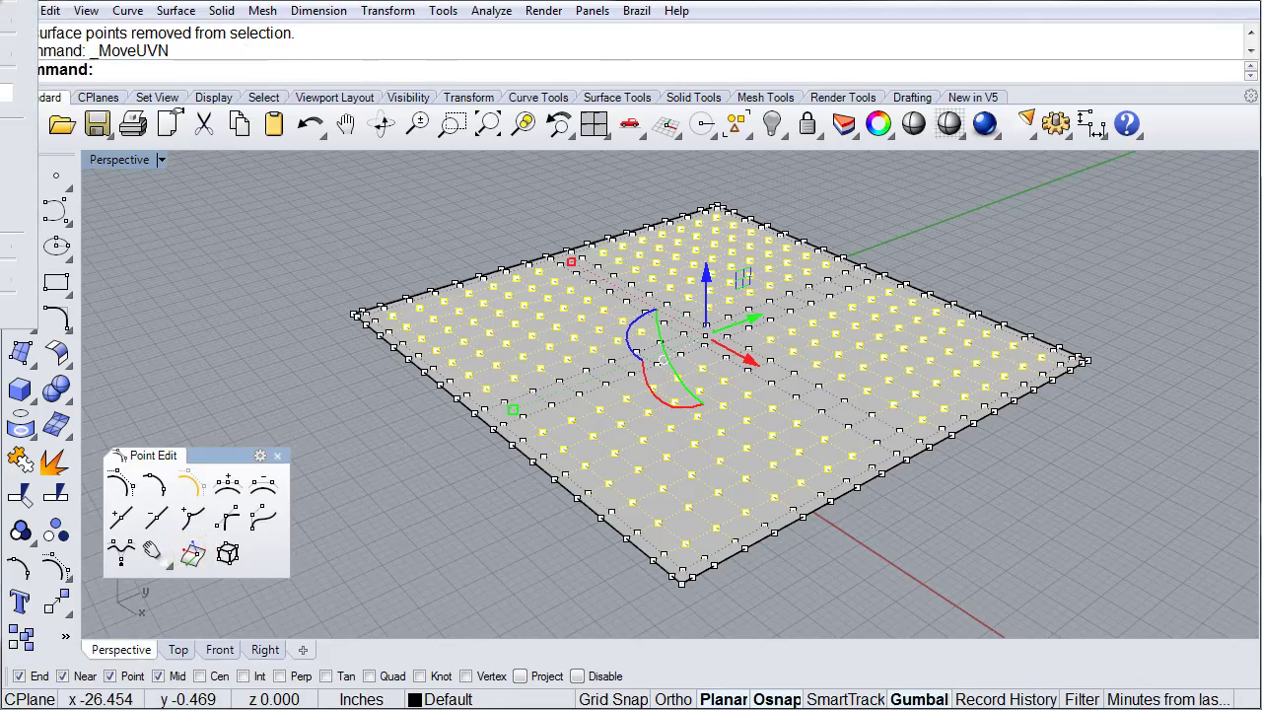
drag(30, 99, 311, 223)
Try shifting the selected control points with Move UVN, and undo the moves.
right_drag(606, 366, 779, 406)
scroll(656, 273, up, 4)
shift+right_drag(655, 273, 715, 383)
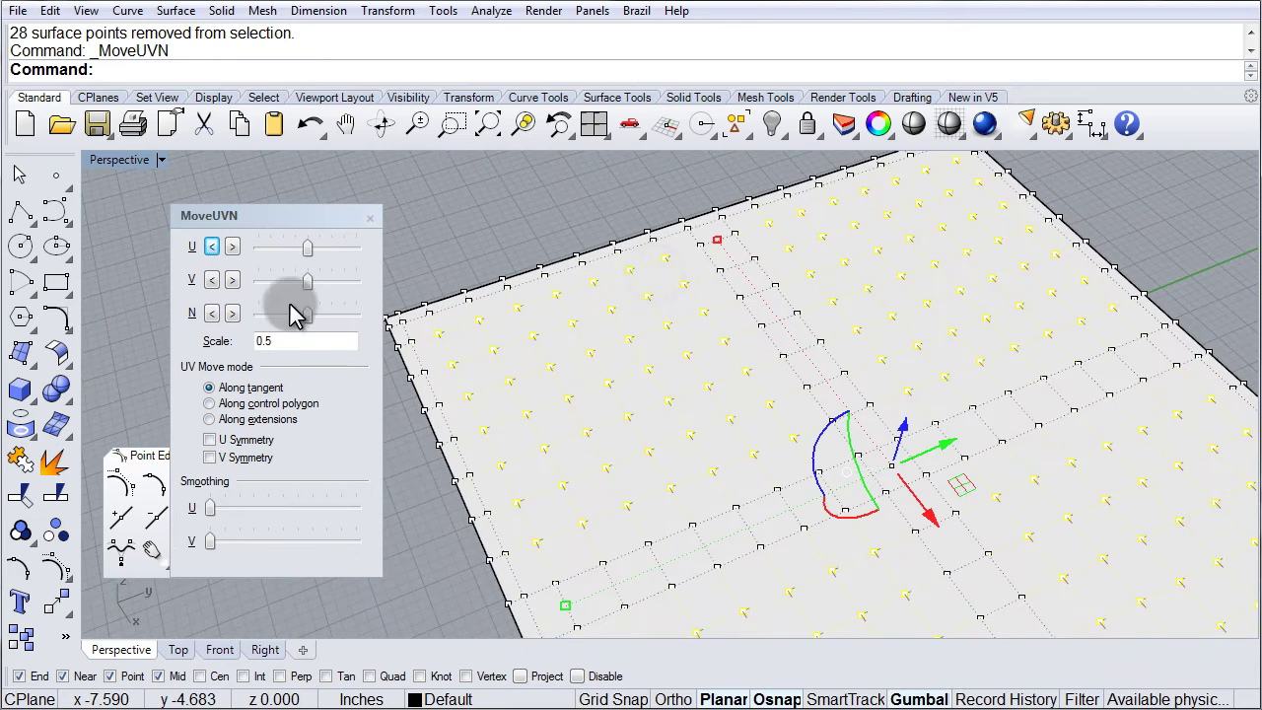
drag(305, 246, 335, 311)
key(ctrl+z)
key(ctrl+z)
Raise the selected control points in the normal direction with Move UVN at scale 0.5, forming four raised pads.
scroll(668, 346, down, 4)
right_drag(710, 459, 766, 377)
scroll(680, 405, up, 3)
drag(308, 316, 345, 322)
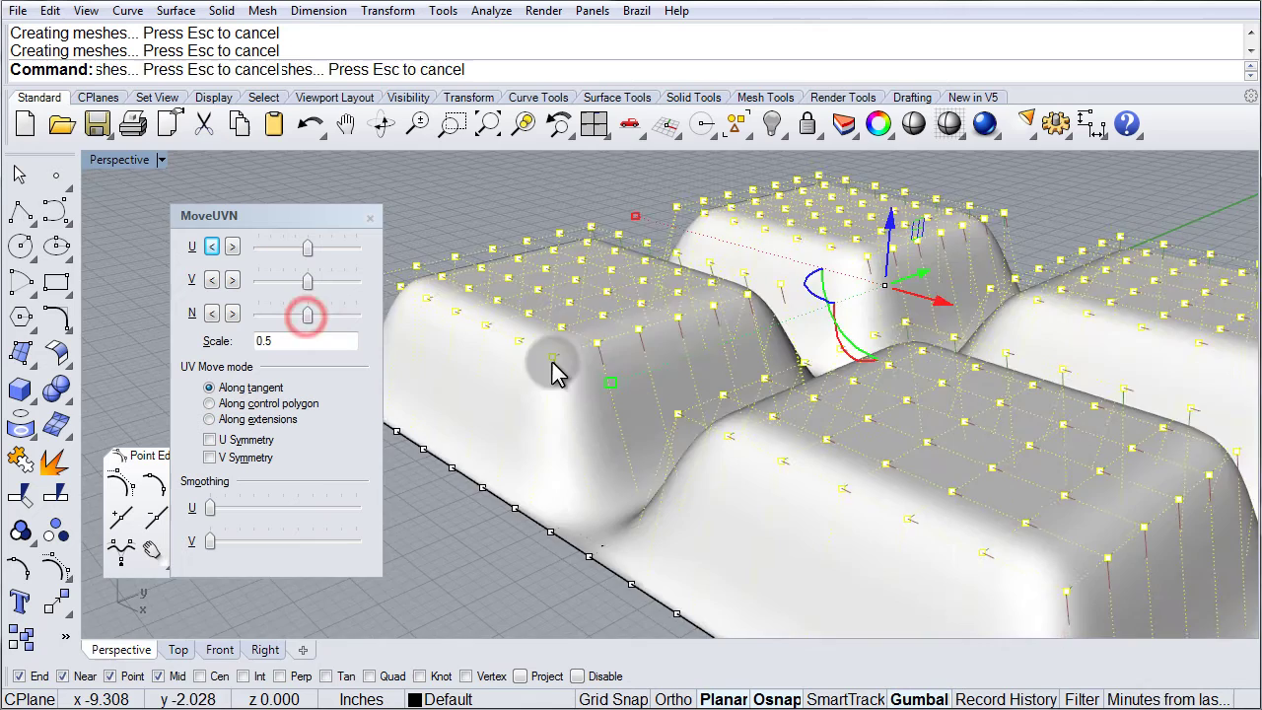
scroll(699, 288, down, 4)
right_drag(699, 365, 818, 212)
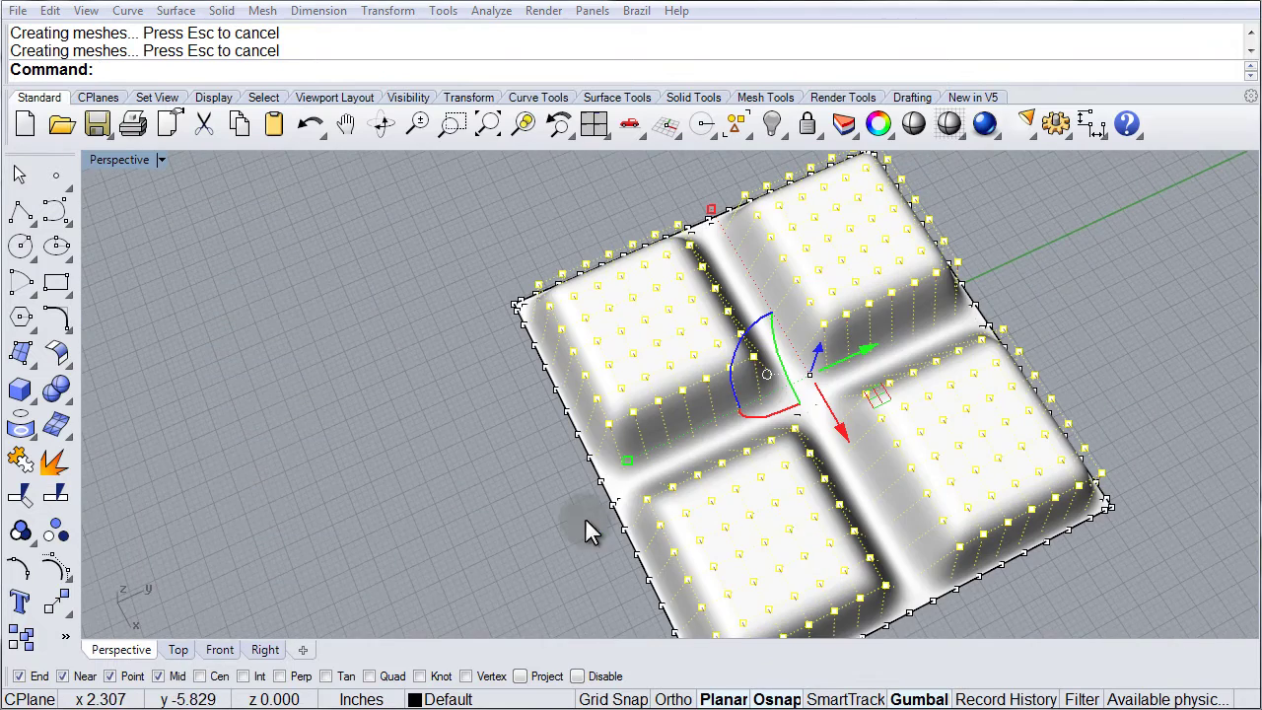
Undo the Move UVN raises on the four blocks of control points so the plane is flat again.
right_drag(585, 519, 665, 397)
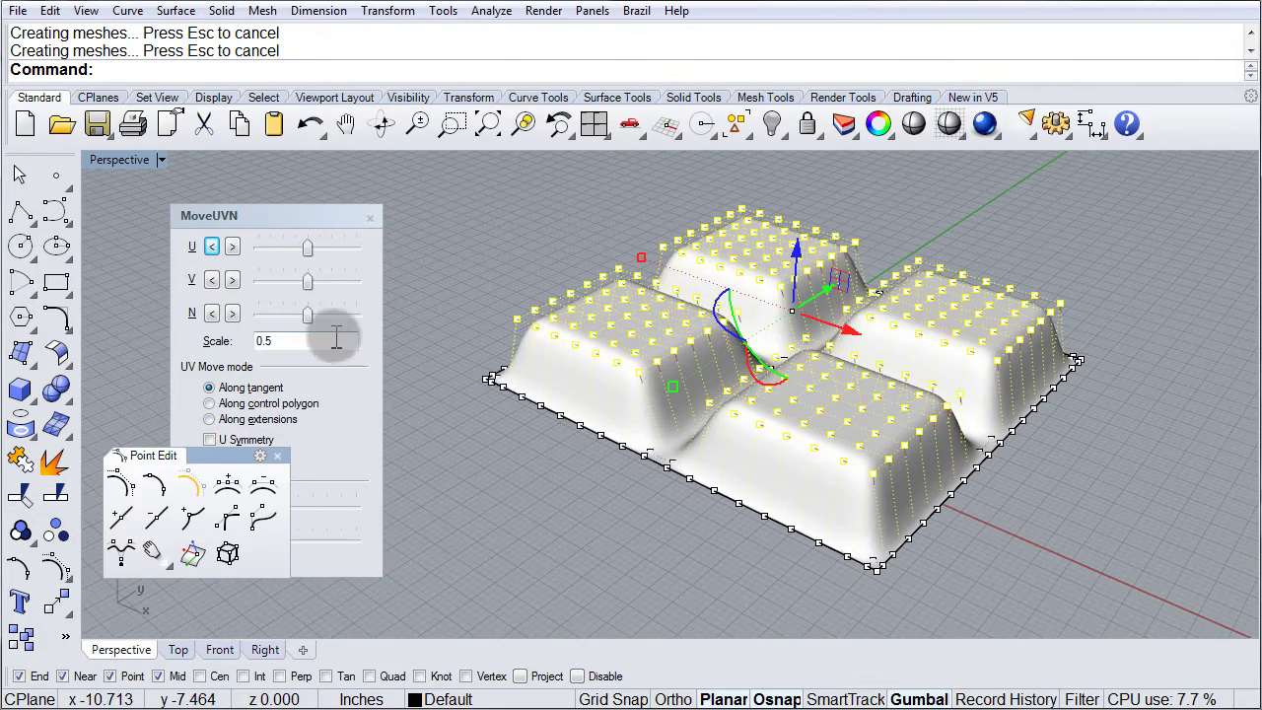
key(ctrl+z)
key(ctrl+z)
key(ctrl+z)
key(ctrl+z)
key(ctrl+z)
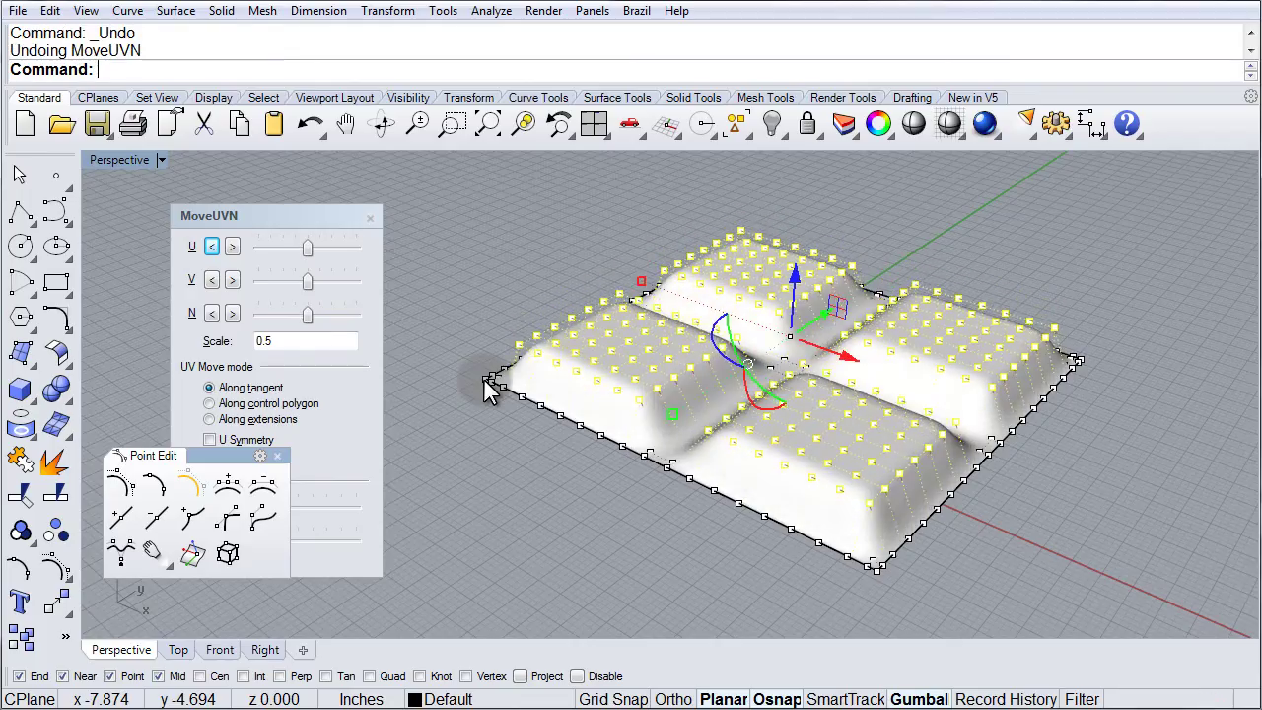
key(ctrl+z)
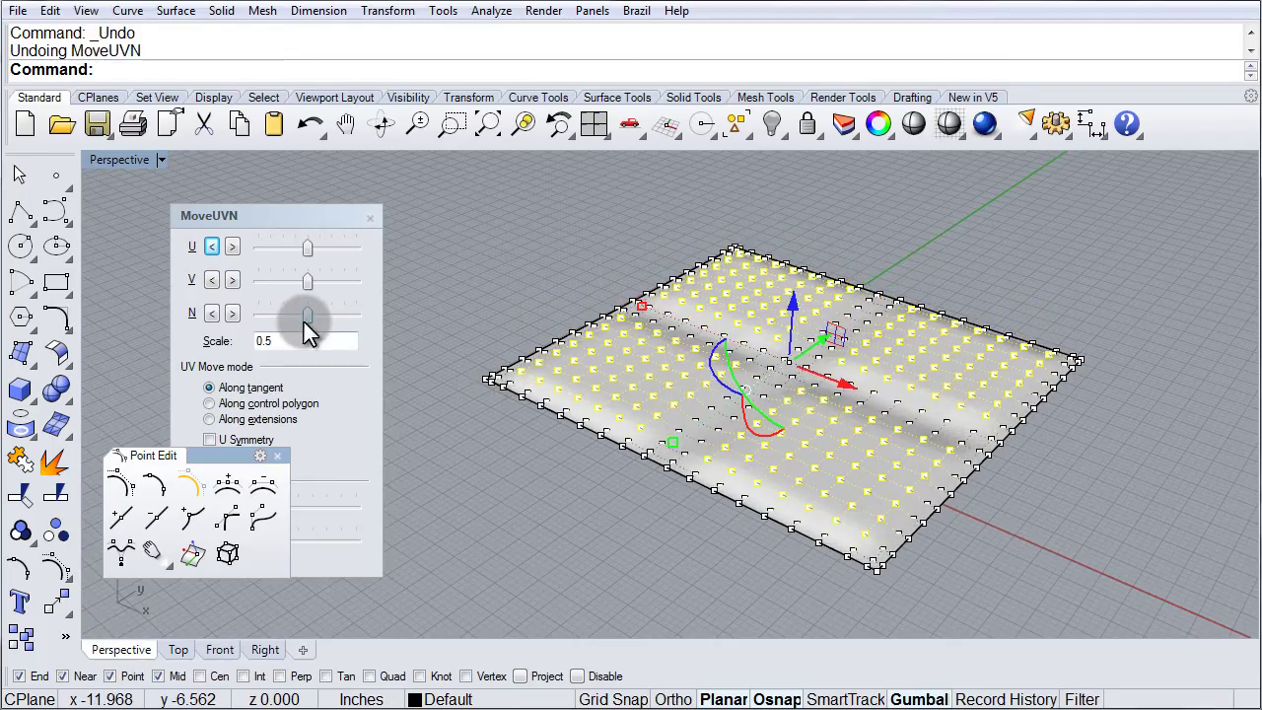
key(ctrl+z)
Lower the selected control points in the negative normal direction with Move UVN at scale 0.5, forming four recessed pockets.
drag(309, 316, 280, 315)
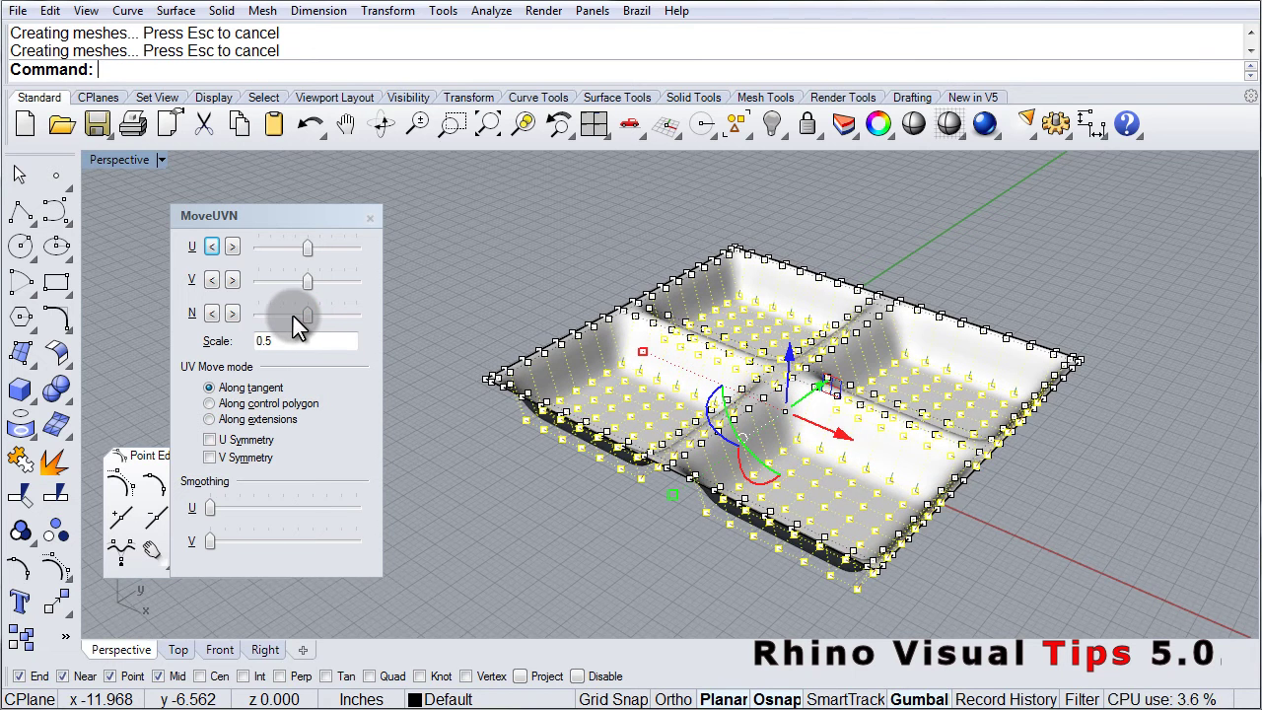
drag(306, 314, 248, 321)
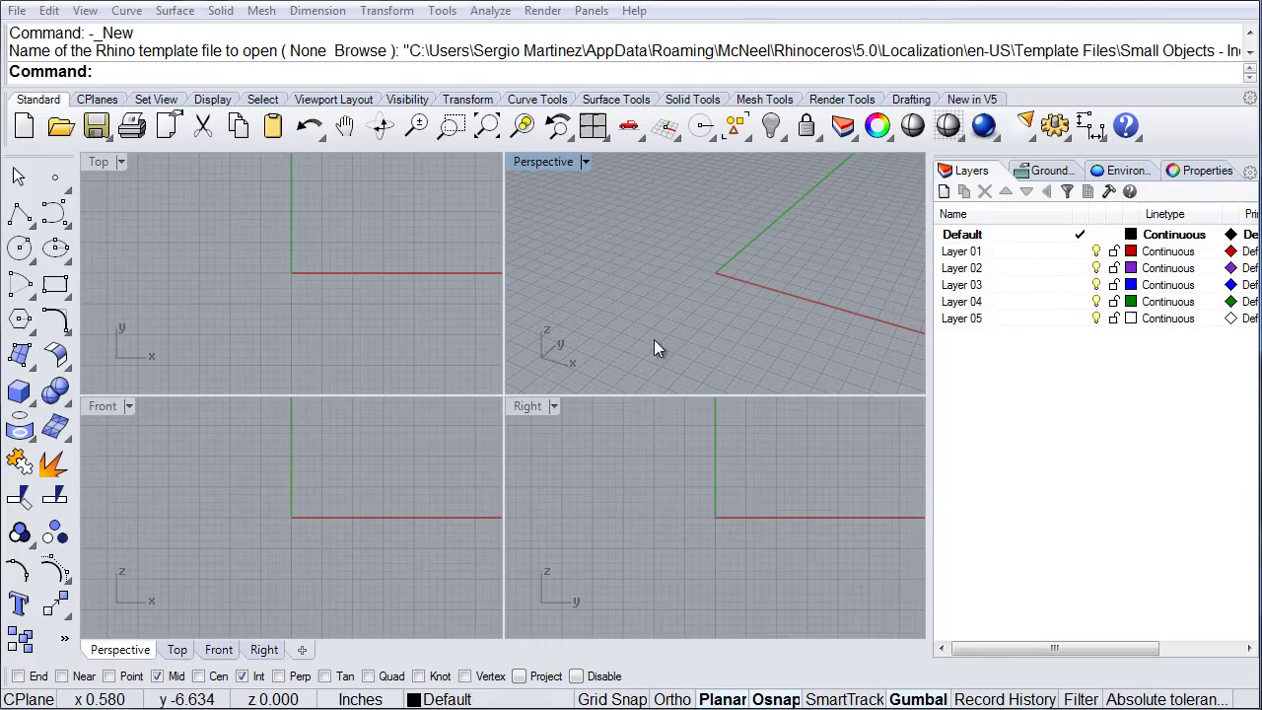
Draw a vase profile as a five-point interpolated curve in the maximized Front view, running down beside the vertical axis to about (0.74, 0.03).
double_click(111, 405)
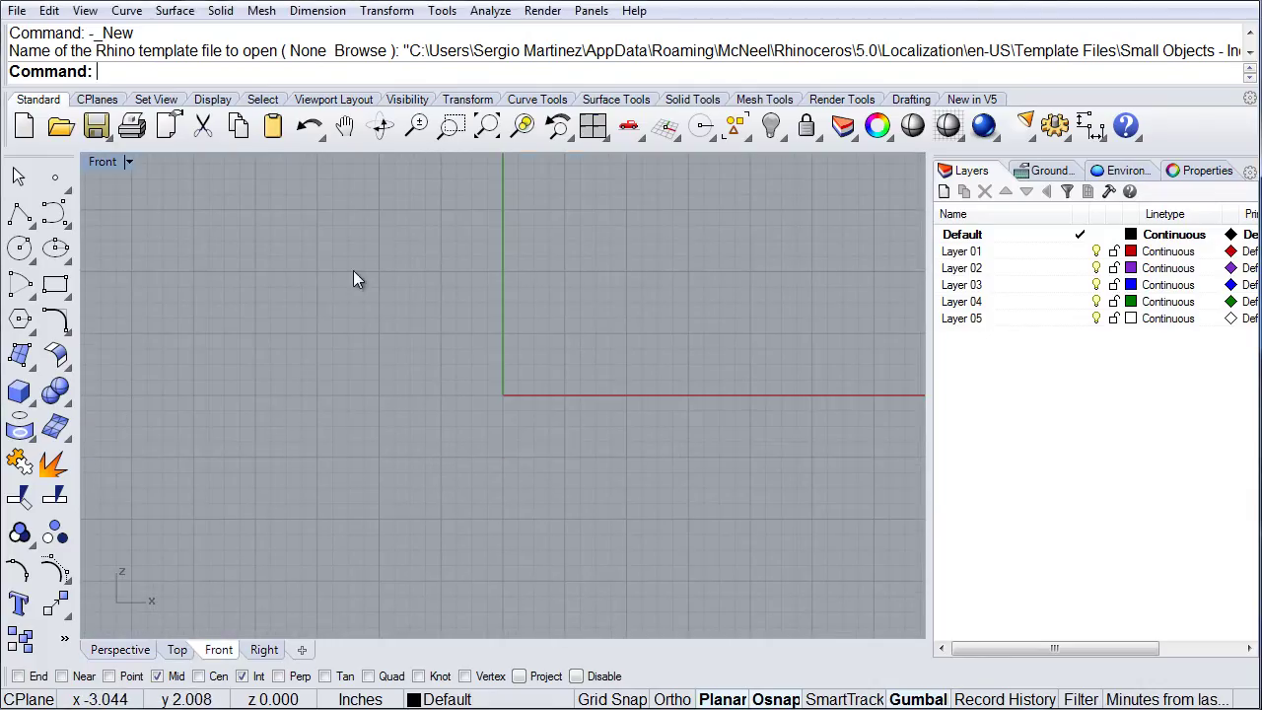
right_drag(431, 245, 410, 440)
click(54, 213)
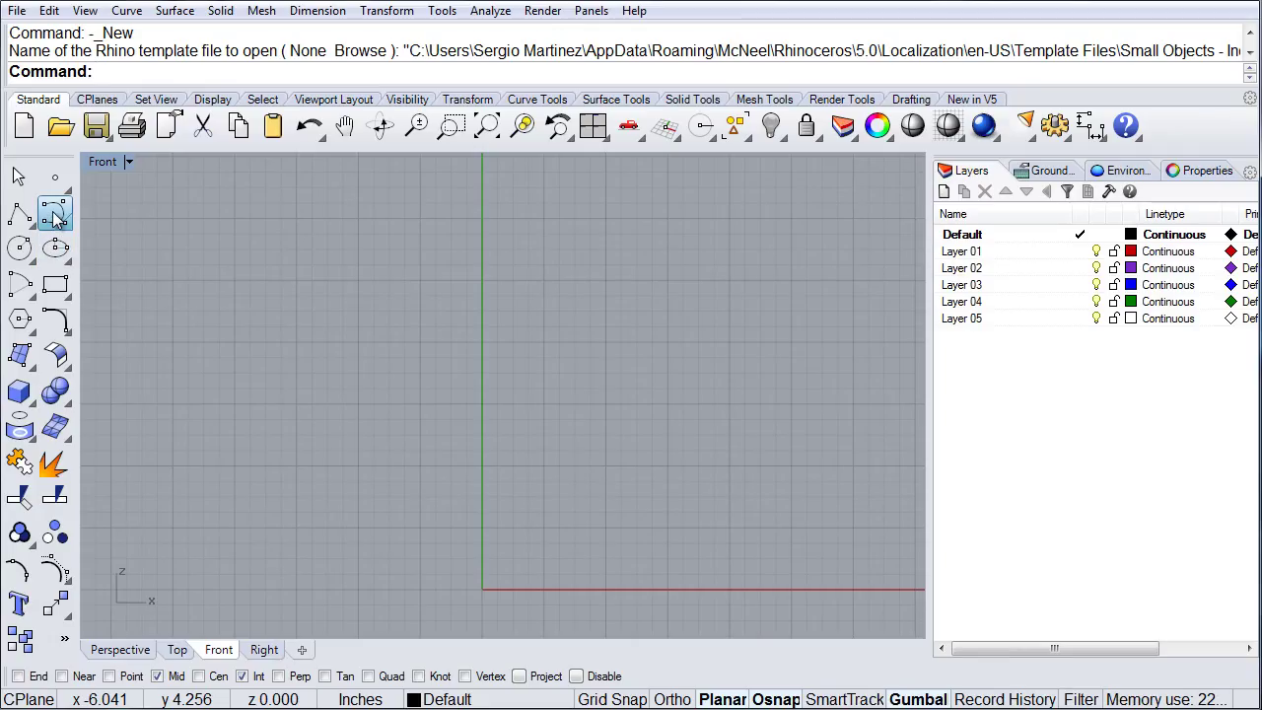
click(54, 217)
click(126, 228)
scroll(532, 279, down, 1)
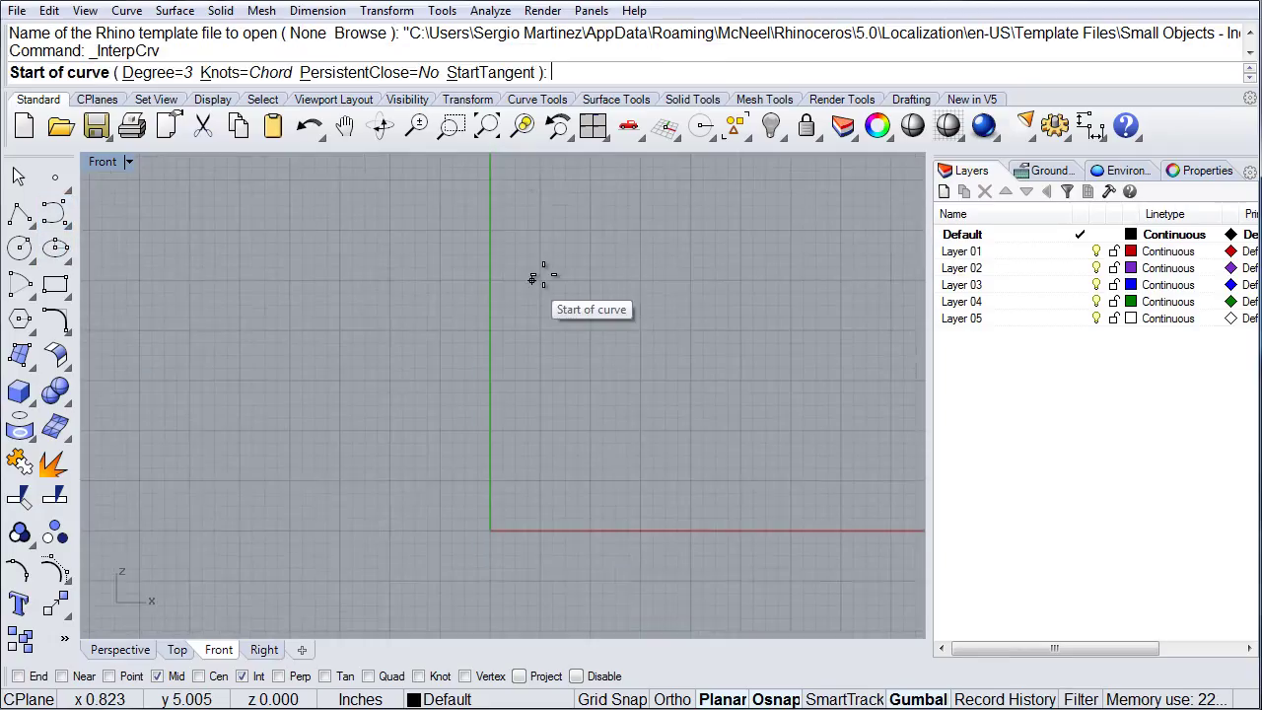
right_drag(532, 279, 510, 305)
click(501, 186)
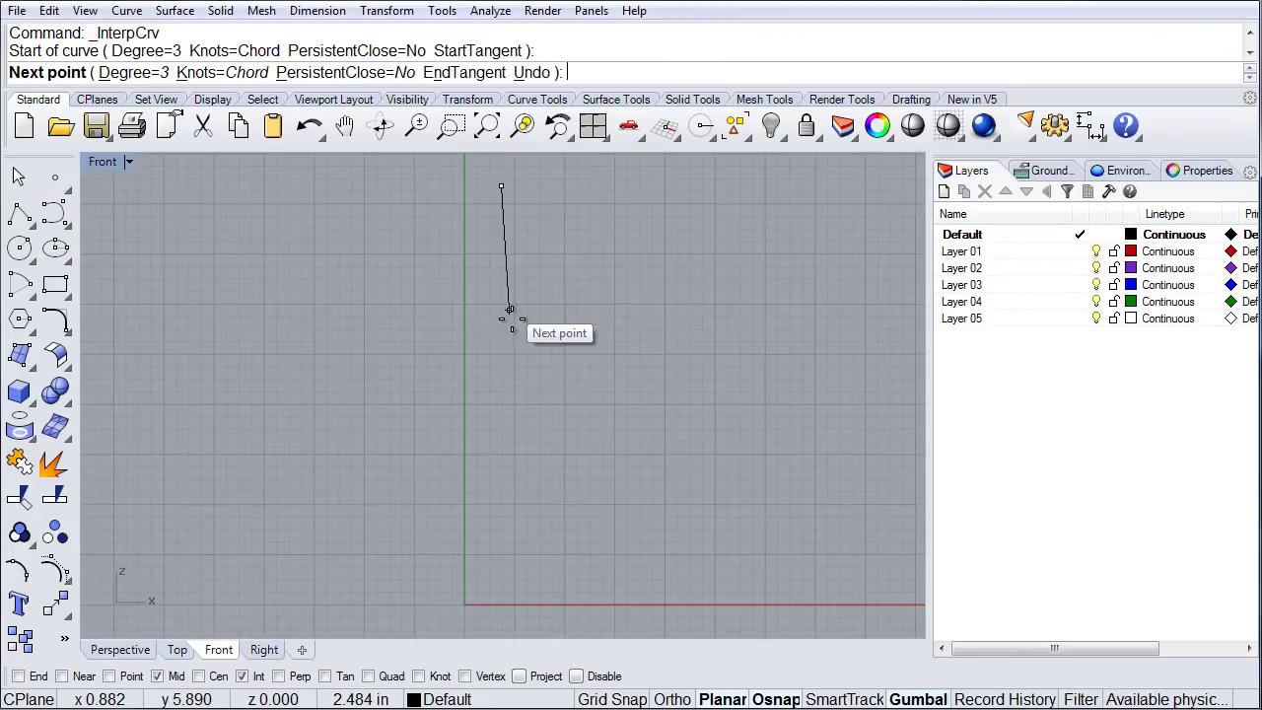
click(506, 333)
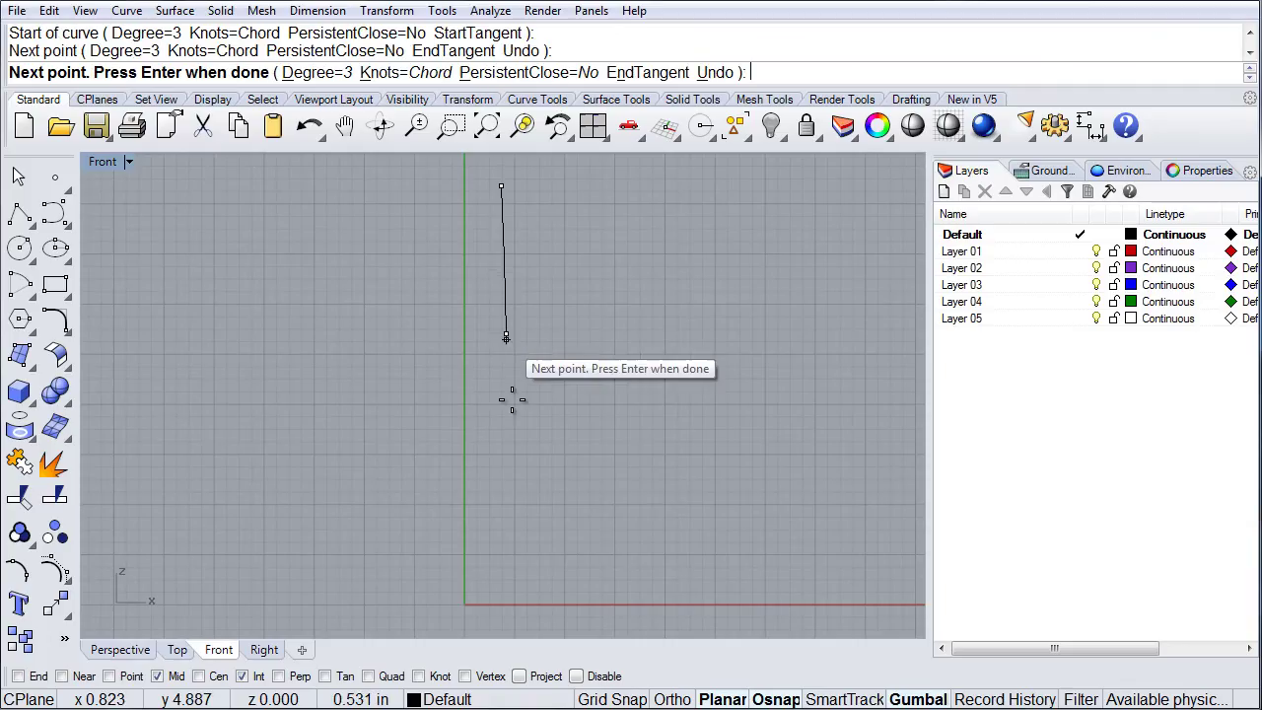
click(535, 489)
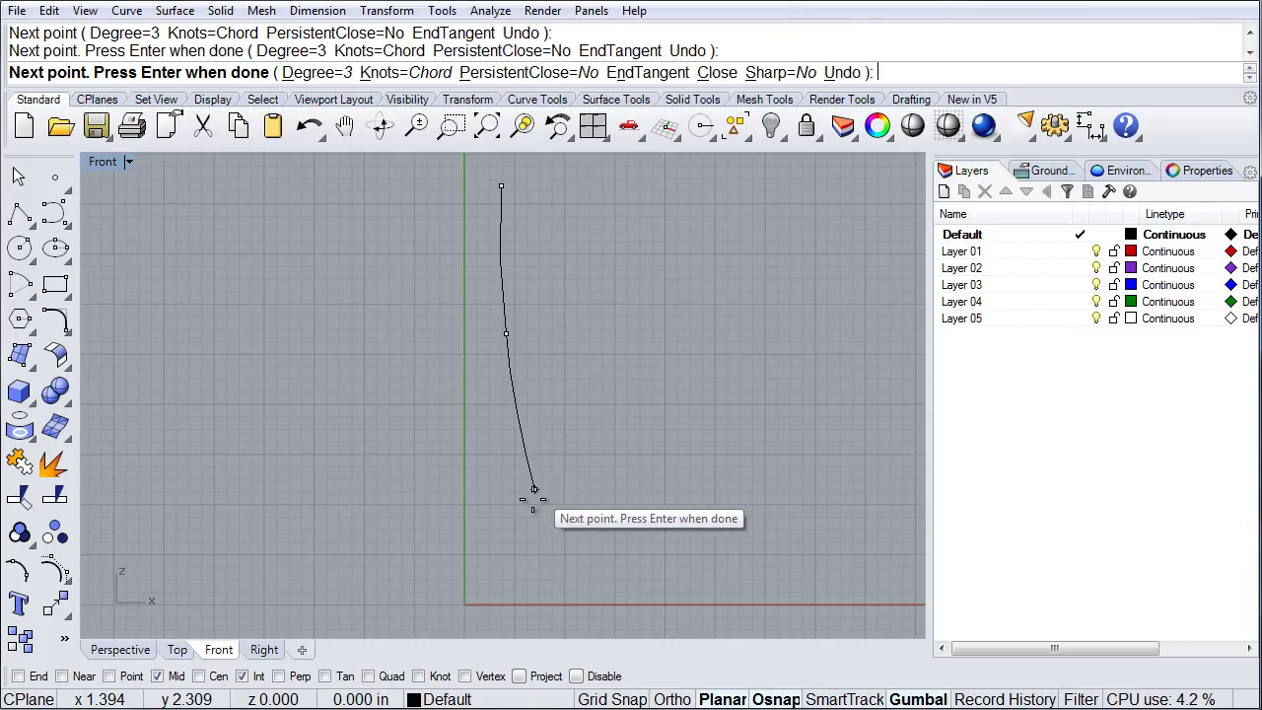
click(538, 549)
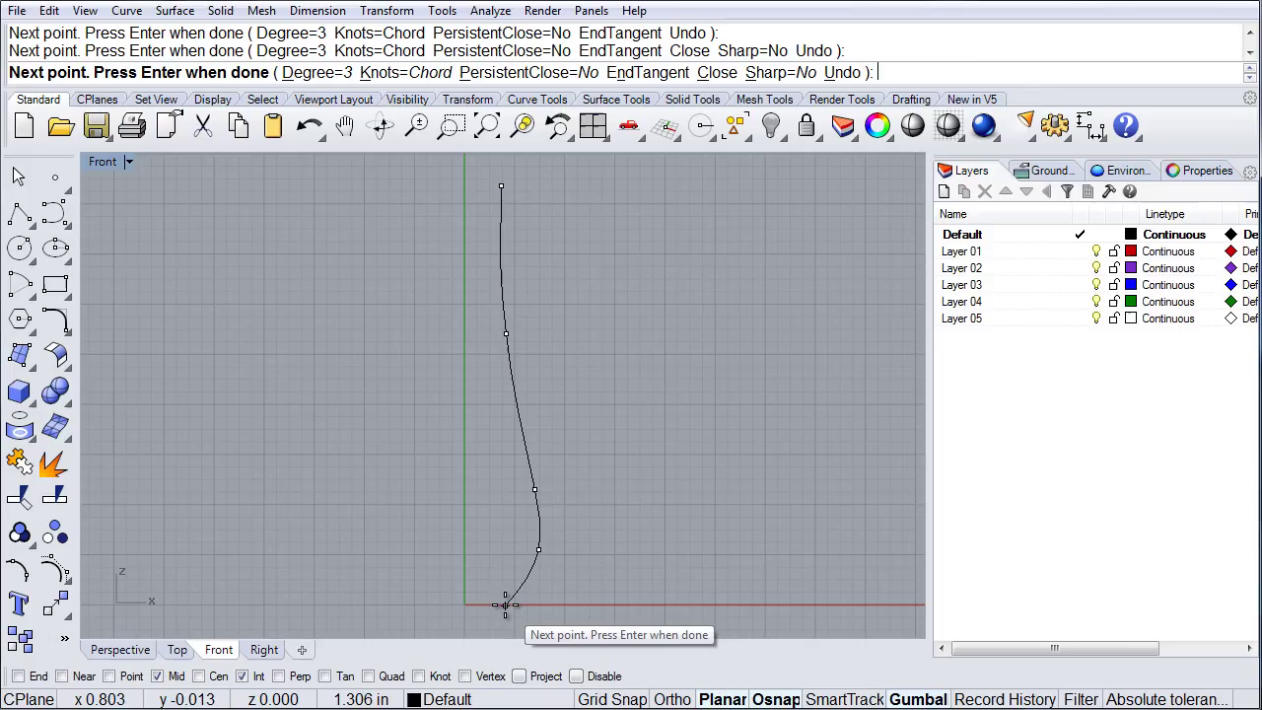
click(502, 603)
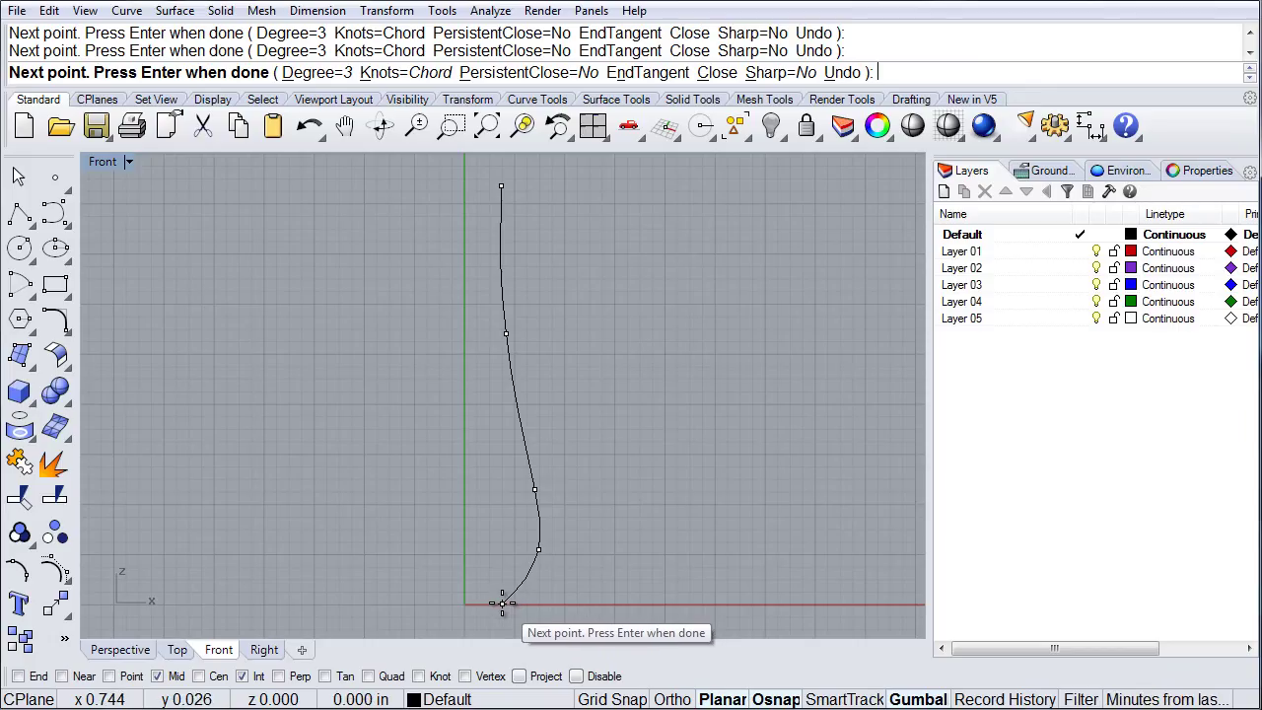
key(Return)
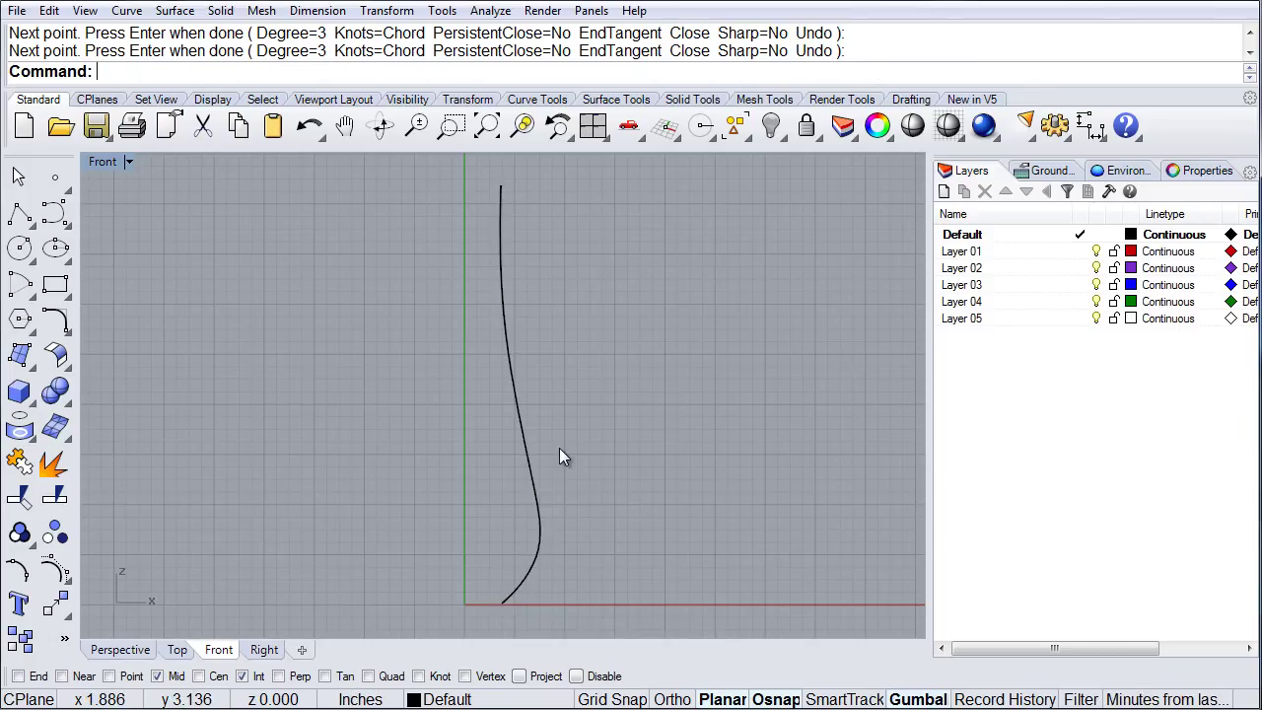
Revolve the profile curve full circle about the vertical axis through the origin, and delete the profile curve.
click(509, 381)
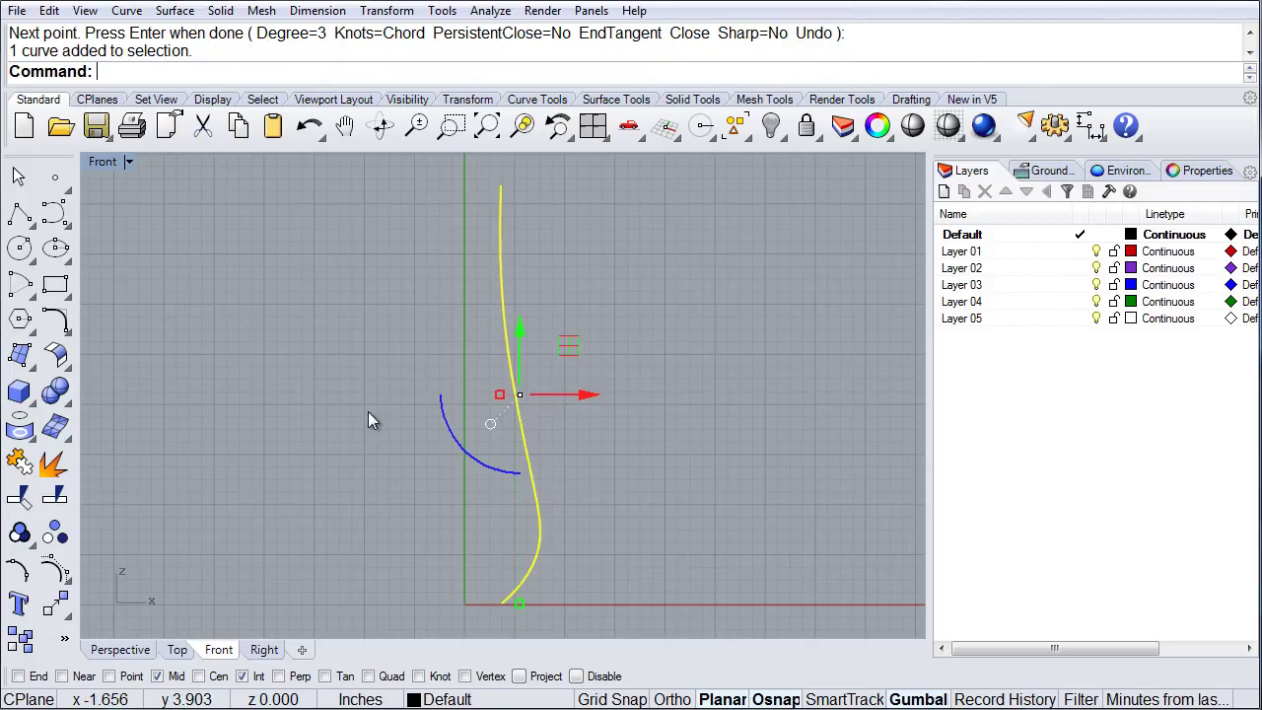
click(29, 362)
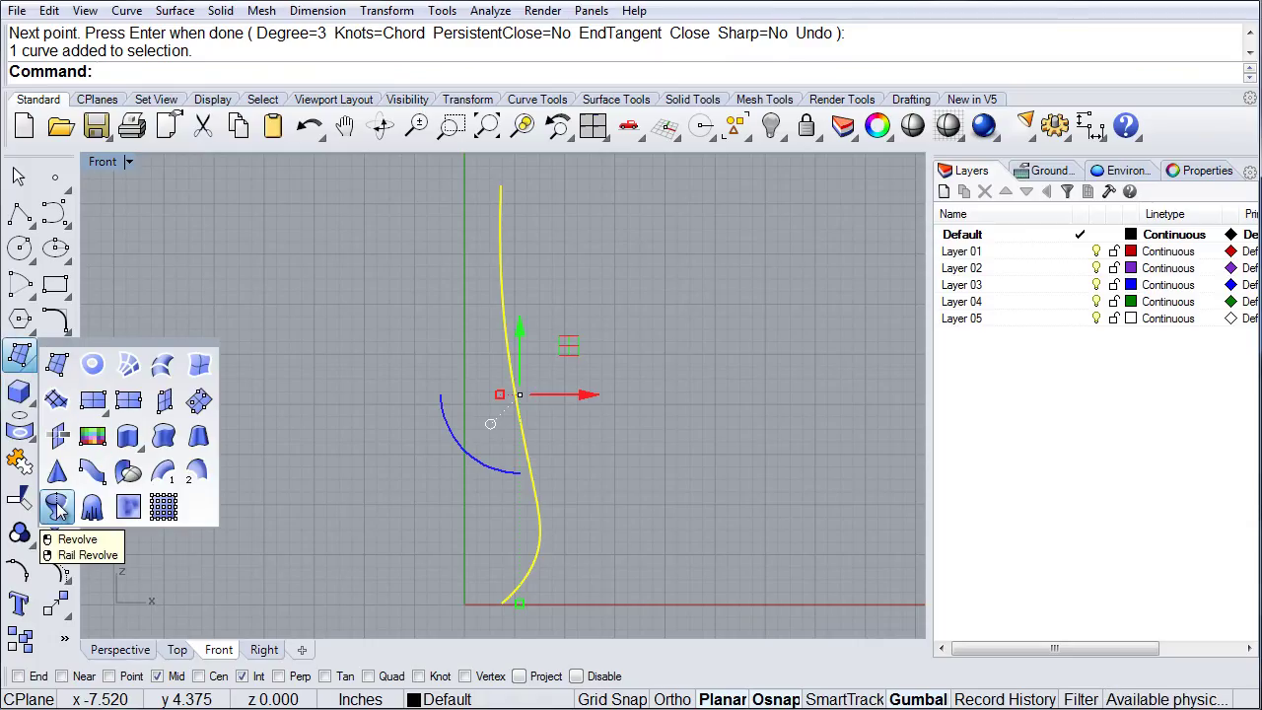
click(57, 506)
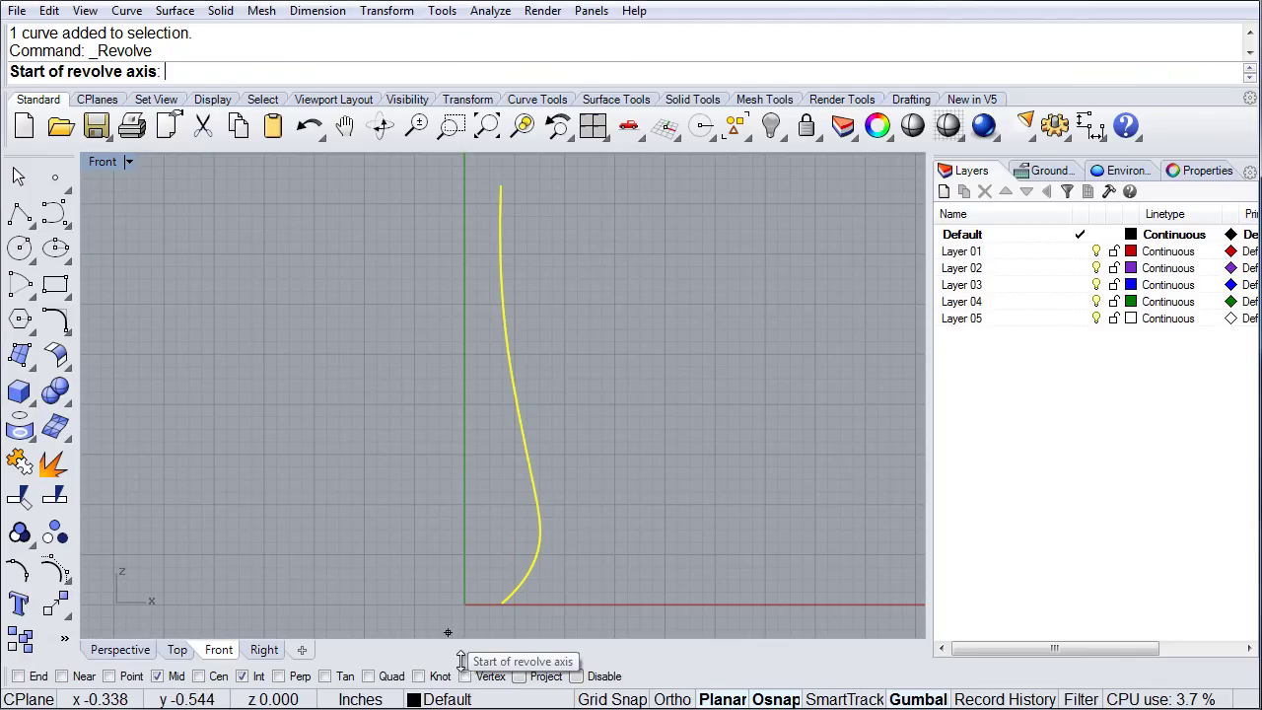
text(0)
key(Return)
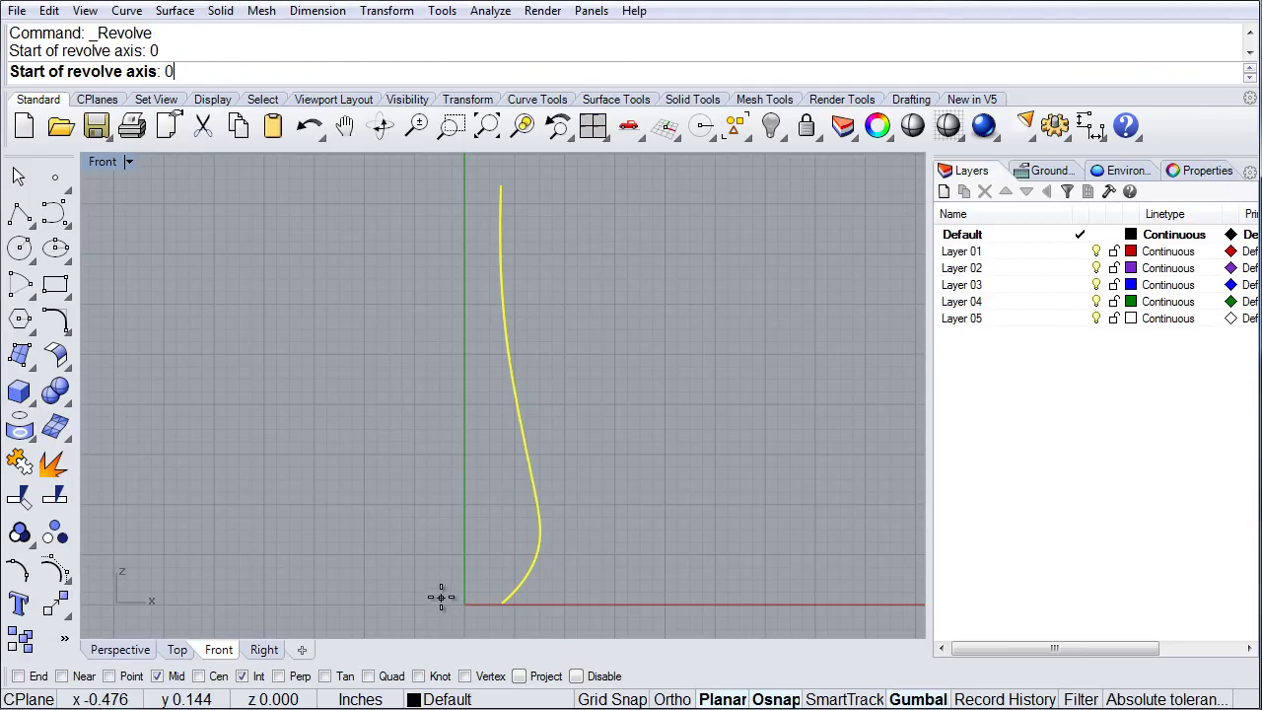
key(F8)
click(464, 260)
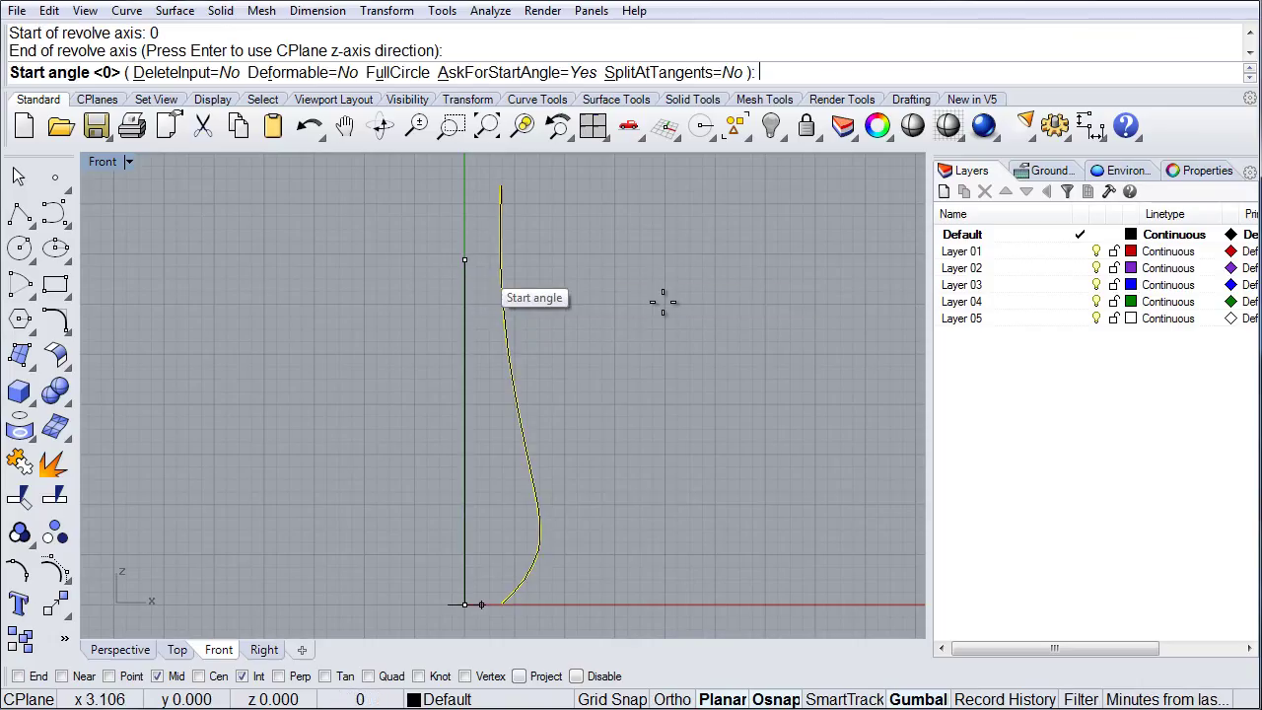
click(398, 73)
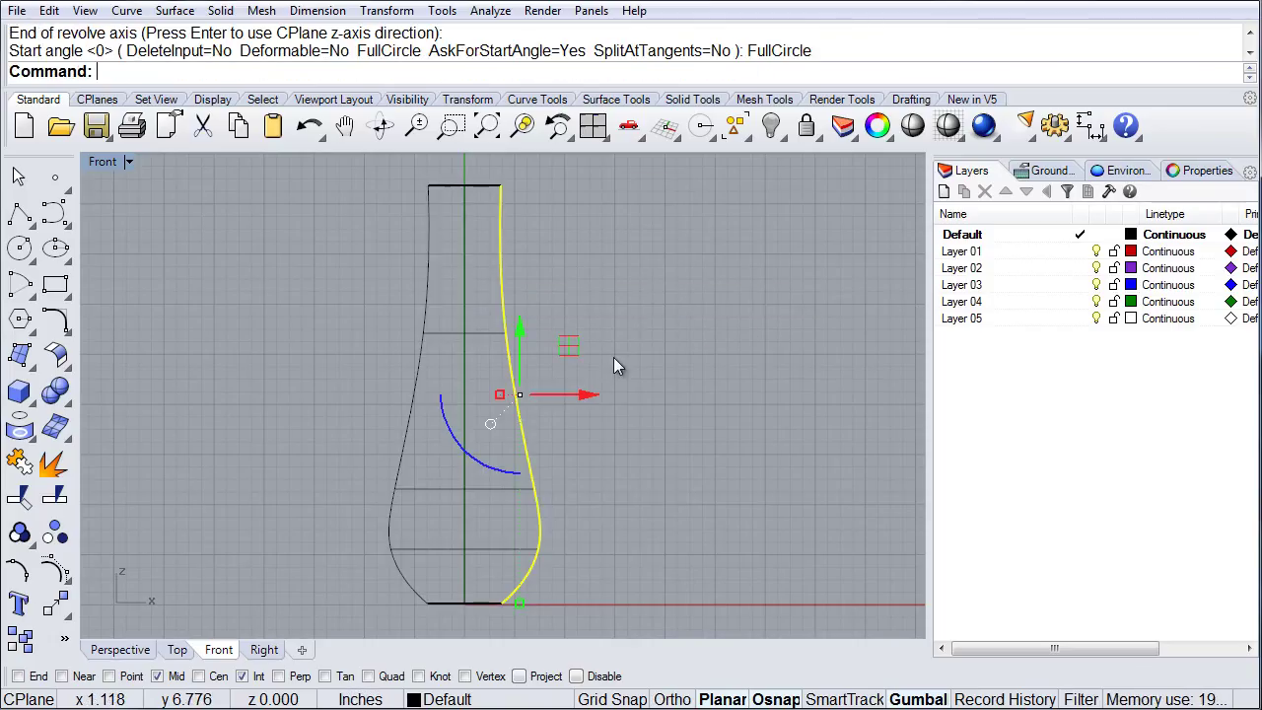
key(Delete)
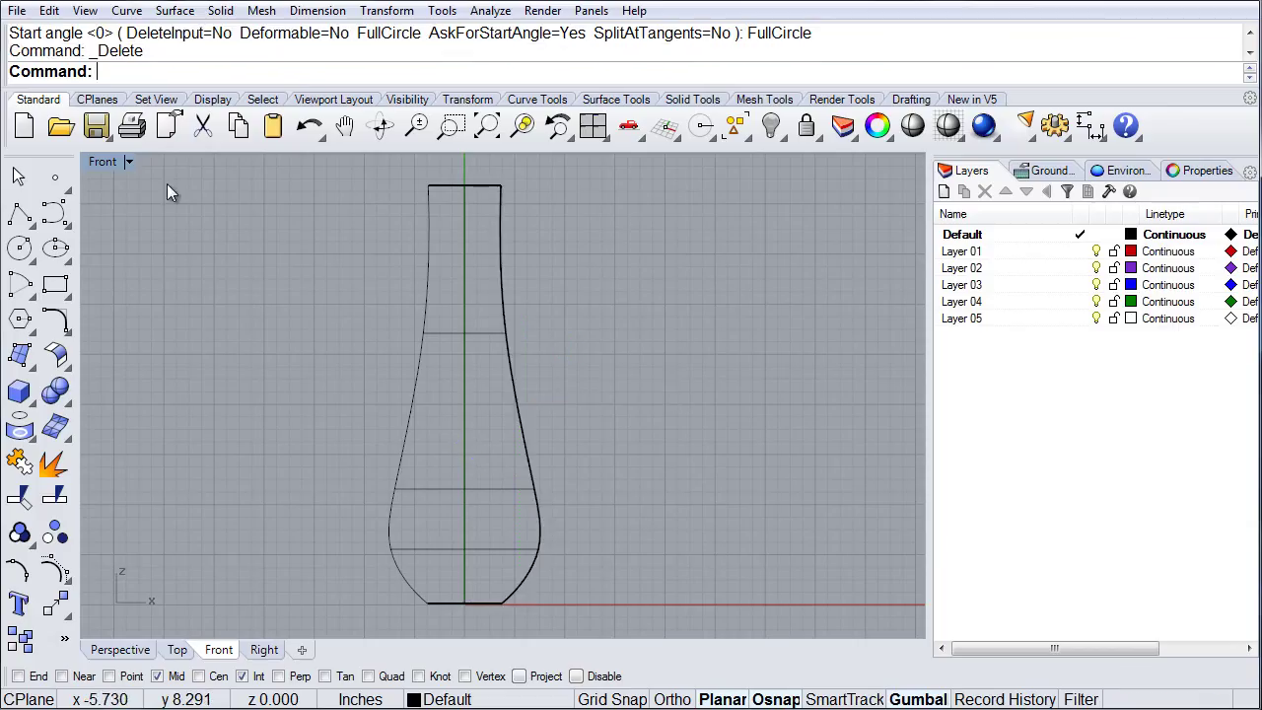
Show the whole vase in a maximized Perspective view with Shaded display mode.
double_click(111, 163)
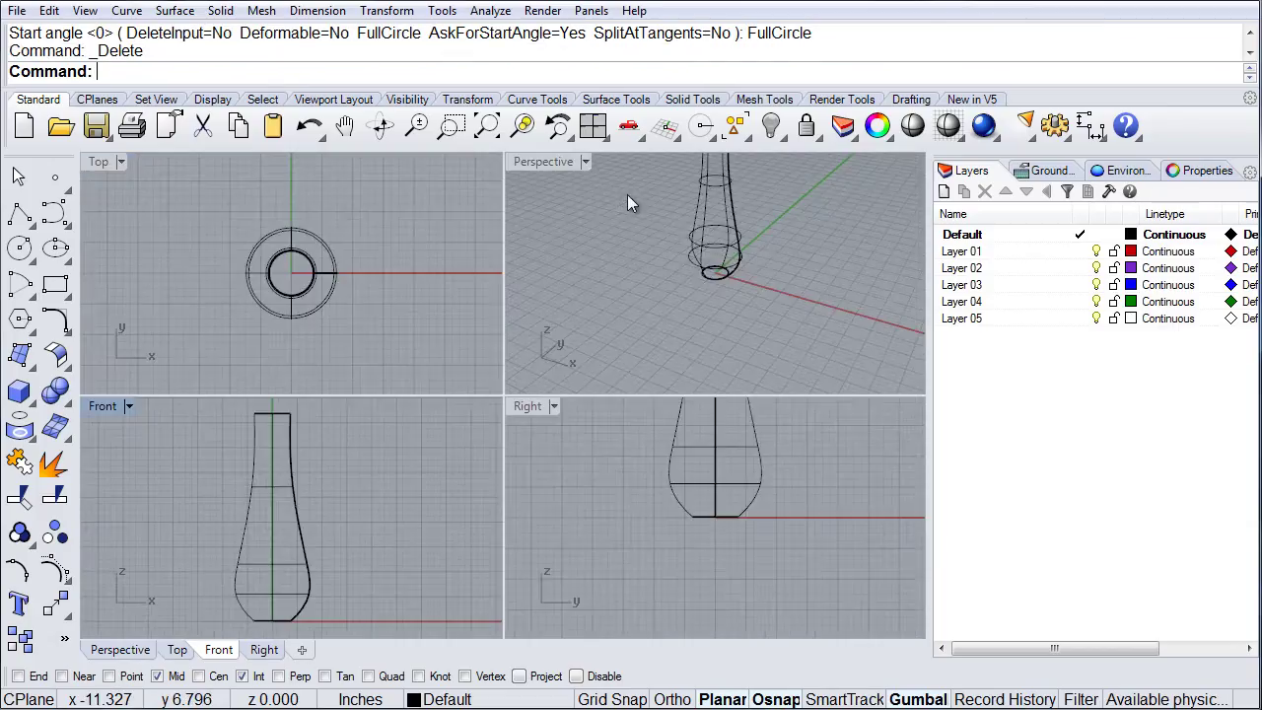
double_click(549, 165)
right_click(491, 130)
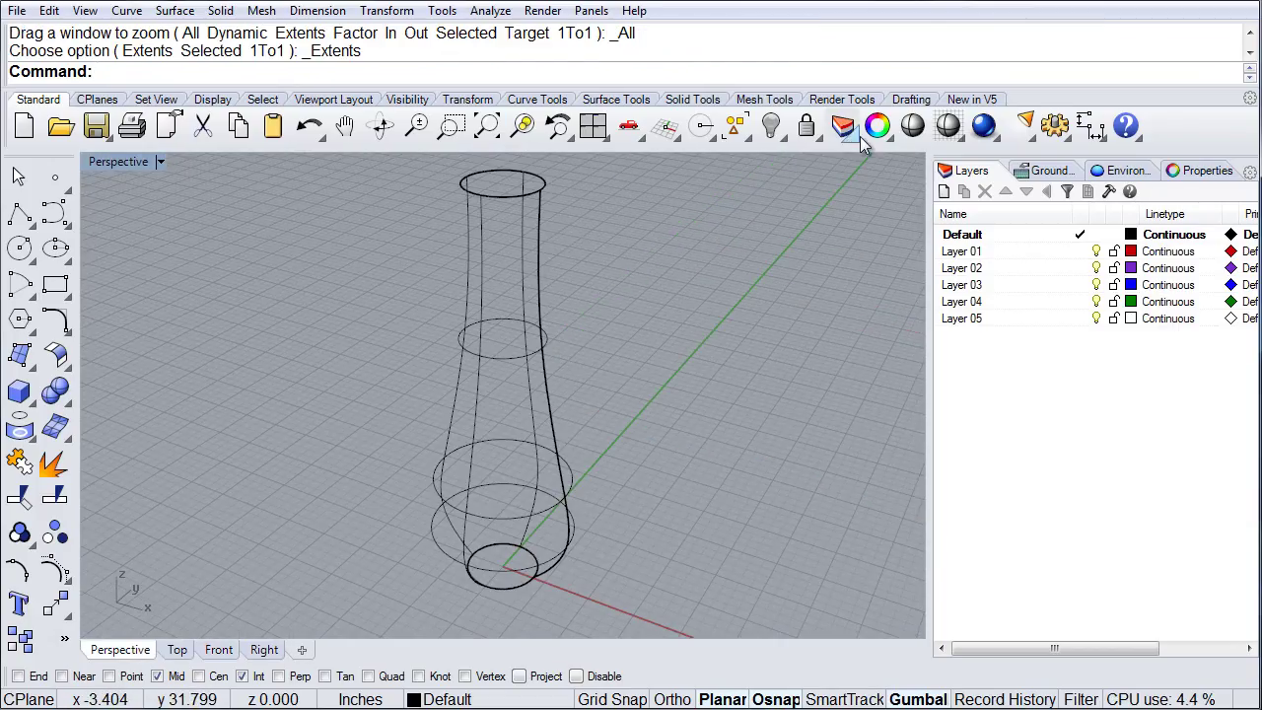
click(912, 125)
mouse_move(484, 352)
right_down()
mouse_move(542, 431)
mouse_move(549, 276)
mouse_move(527, 448)
right_up()
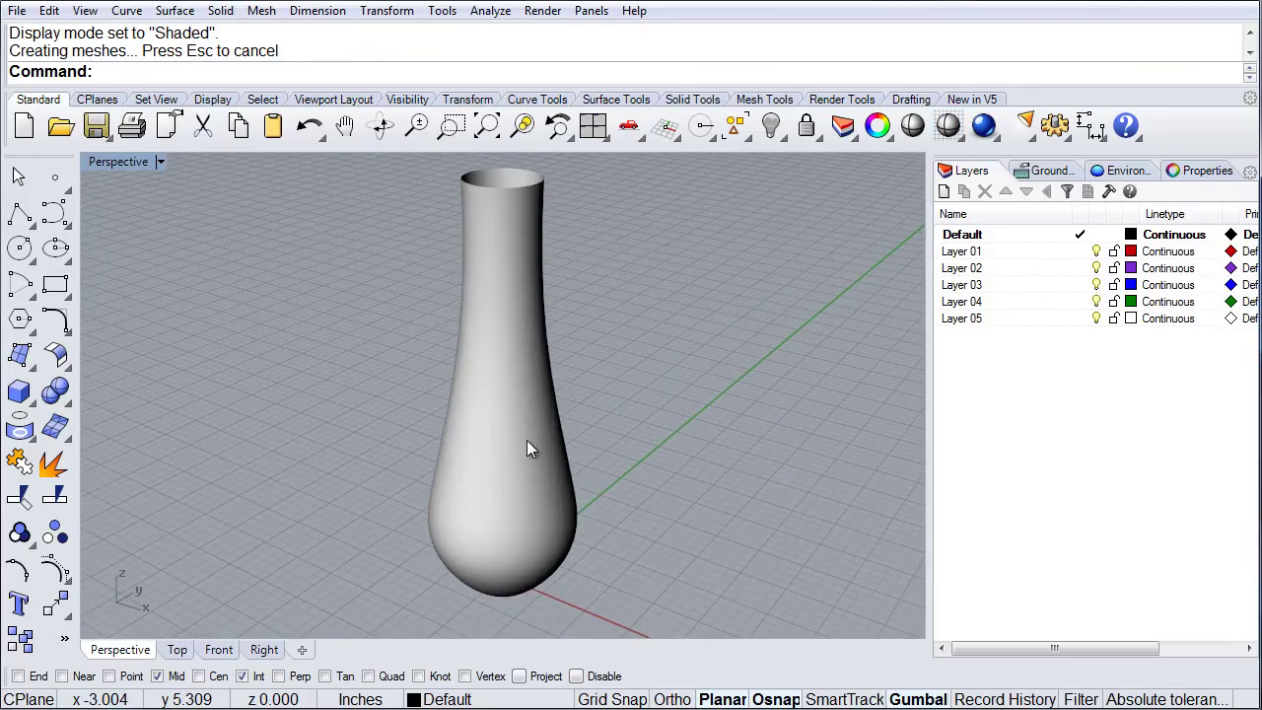
Float the Point Edit toolbar in the empty space beside the vase.
click(63, 573)
drag(107, 560, 137, 440)
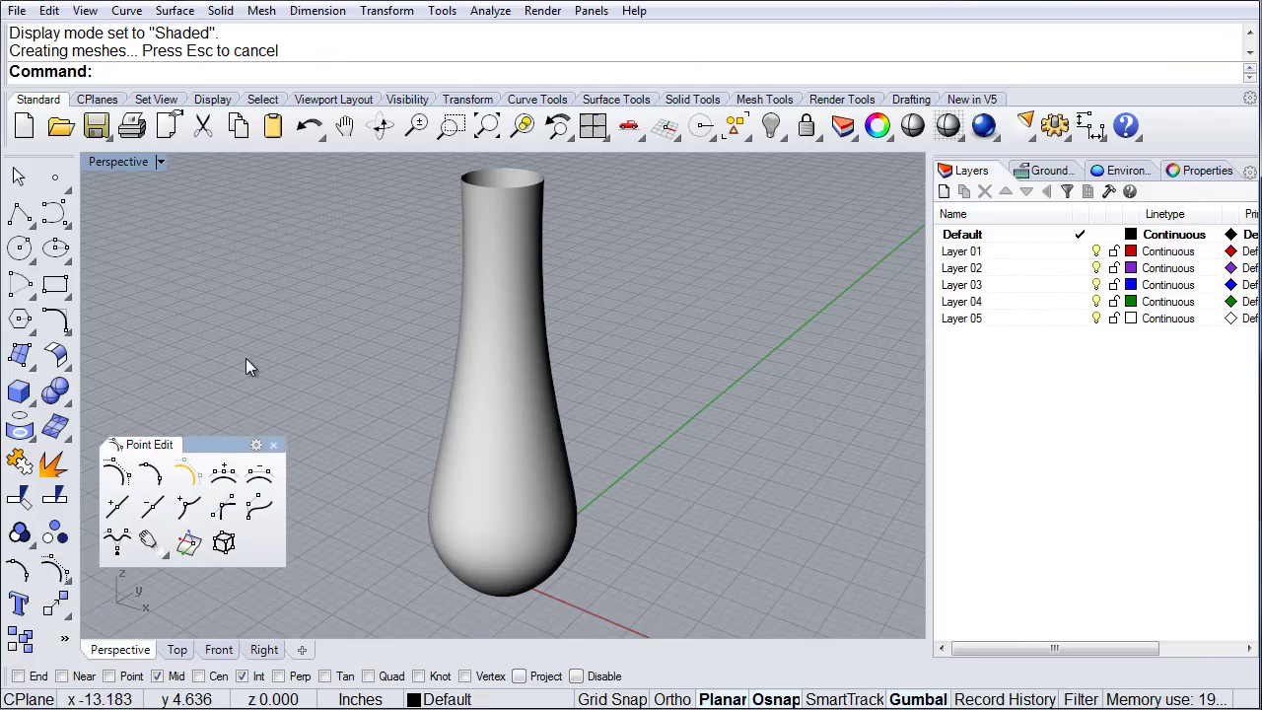
right_drag(450, 409, 498, 466)
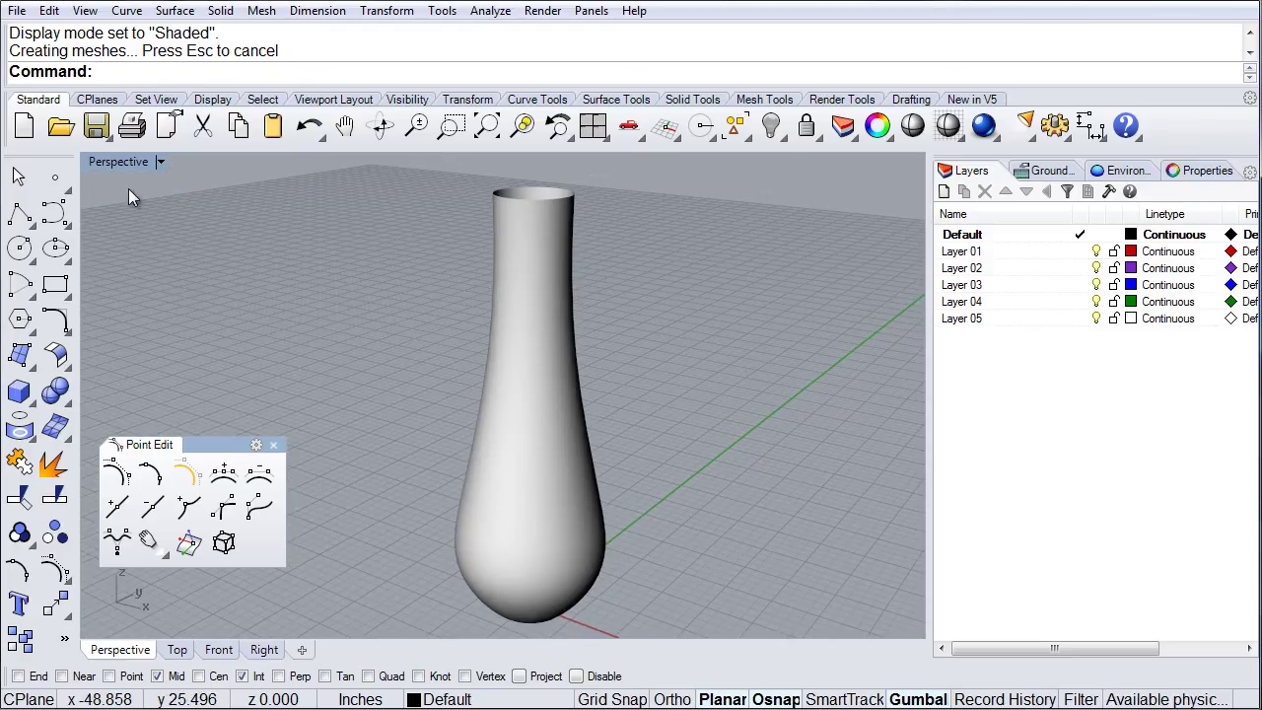
Restore the four-viewport layout with an enlarged Perspective view and turn on the vase surface's control points.
double_click(121, 164)
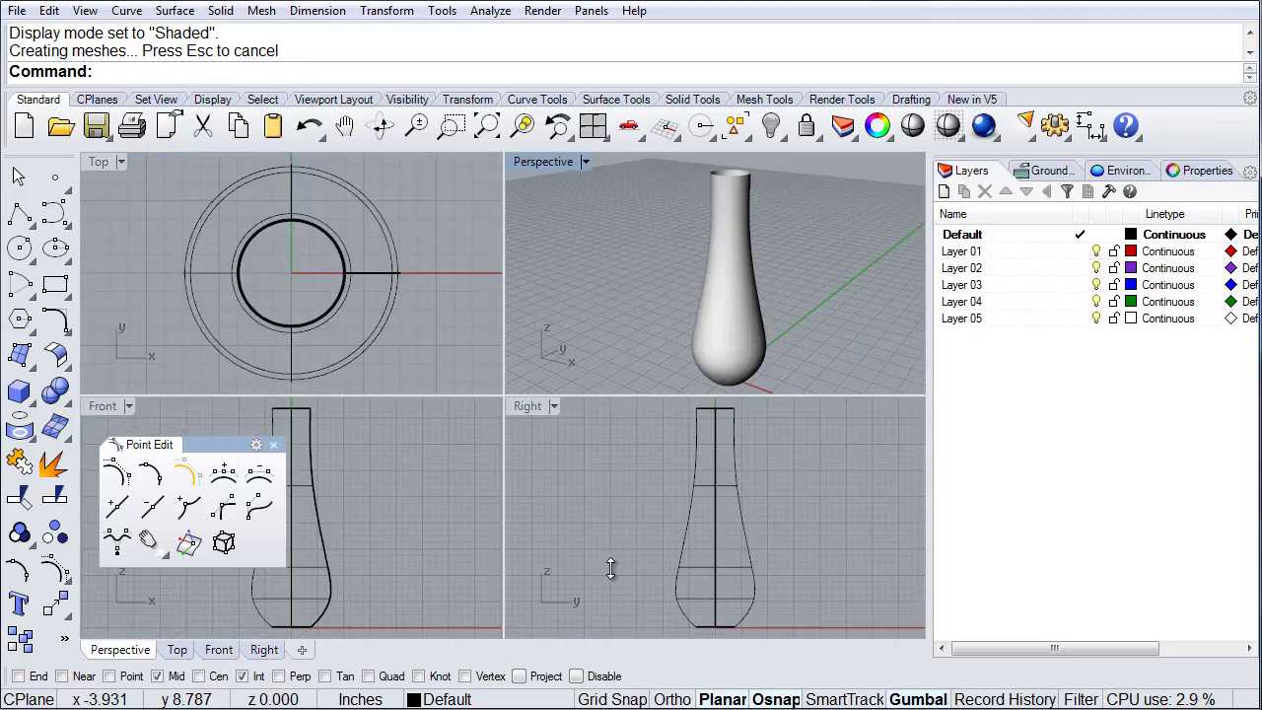
drag(610, 596, 611, 595)
right_drag(709, 369, 655, 397)
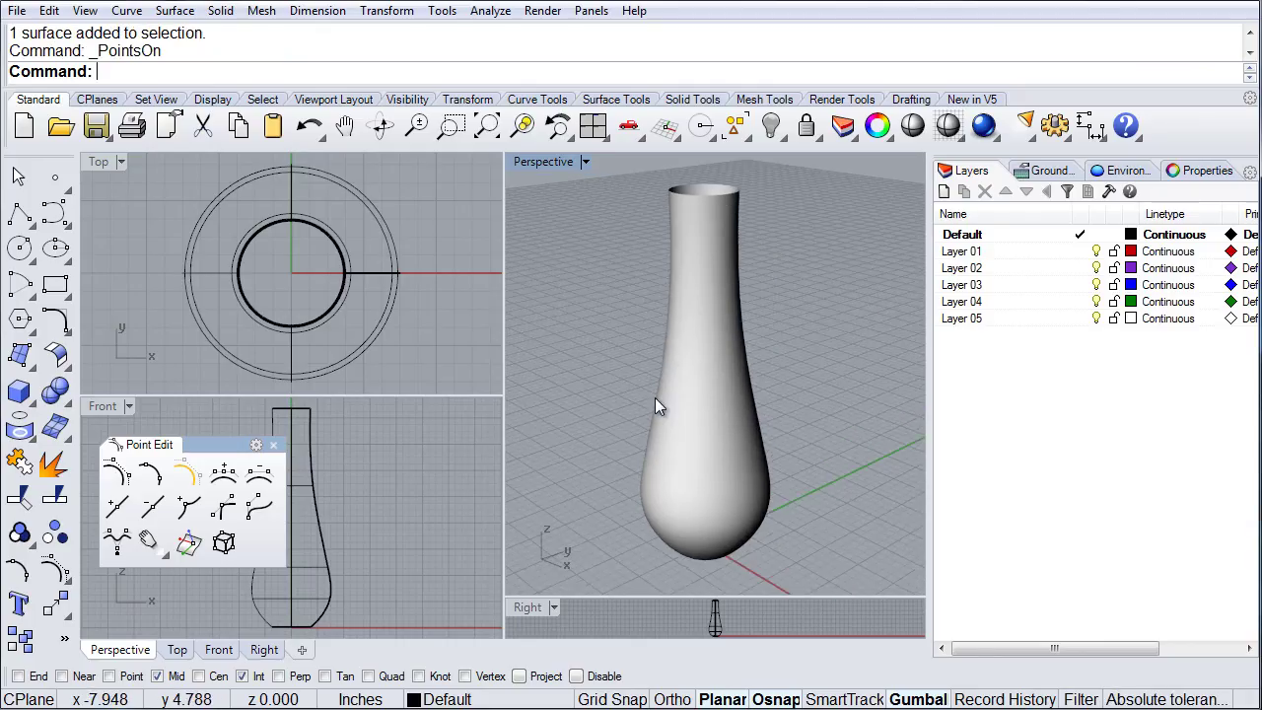
click(685, 355)
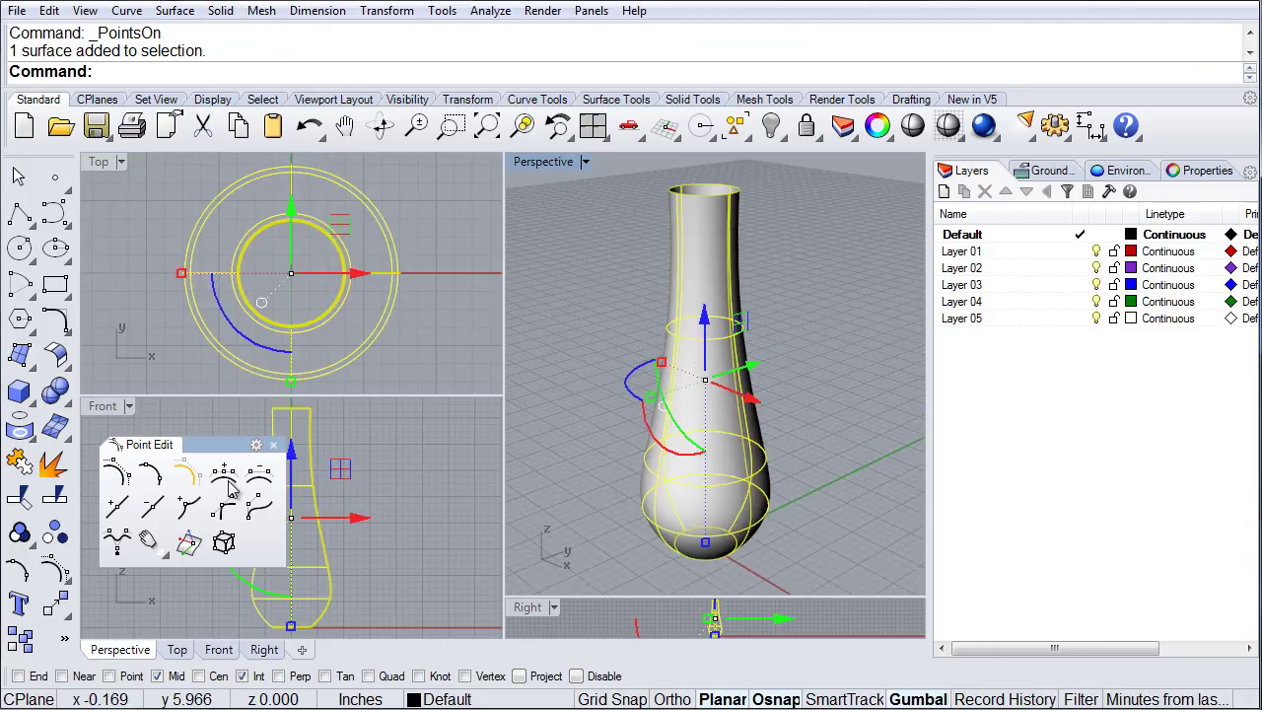
click(118, 474)
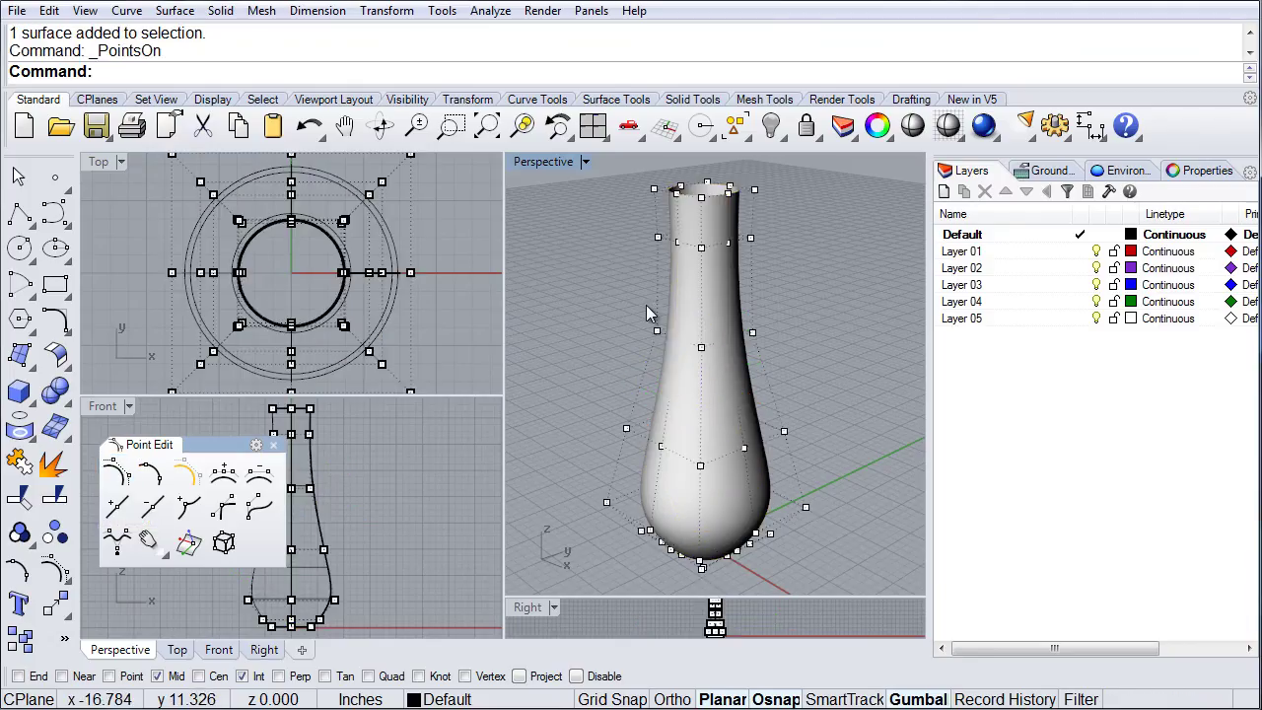
Start Move UVN in a maximized Perspective view of the vase neck and place its dialog beside the vase.
double_click(543, 162)
scroll(484, 278, up, 3)
shift+right_drag(484, 278, 605, 311)
scroll(582, 281, up, 7)
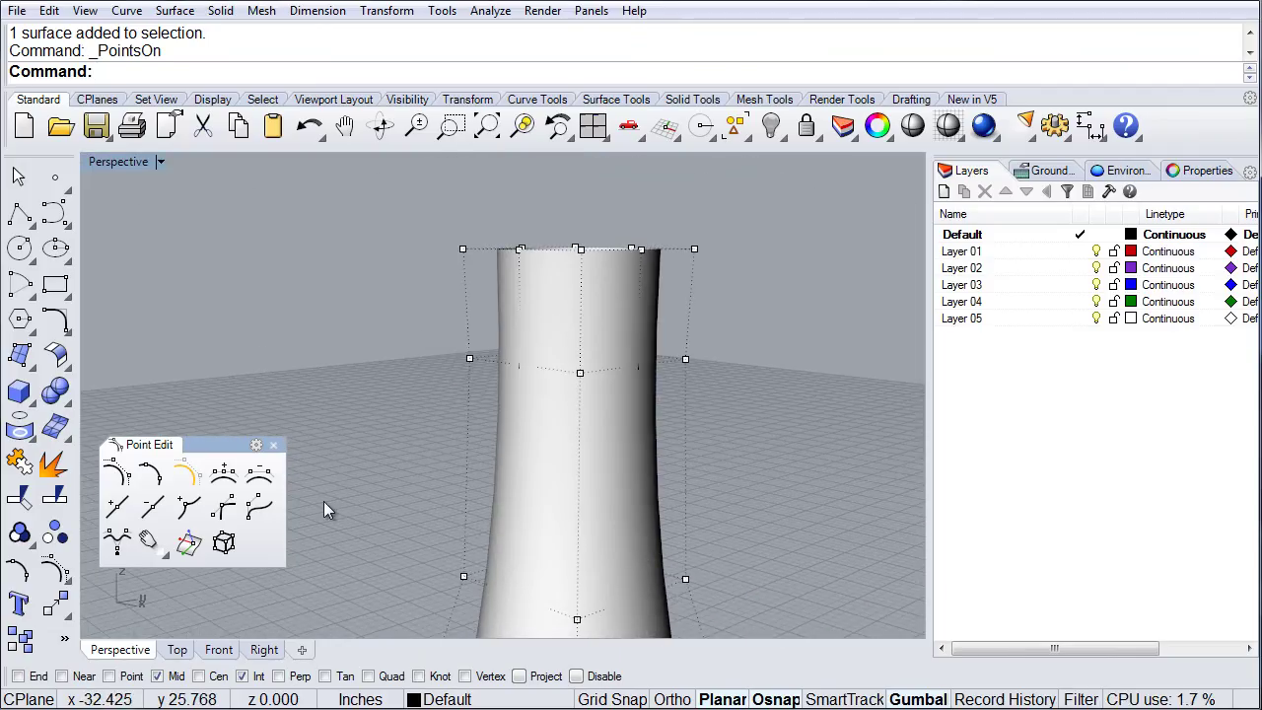
click(192, 543)
drag(1017, 191, 808, 239)
right_drag(600, 355, 448, 381)
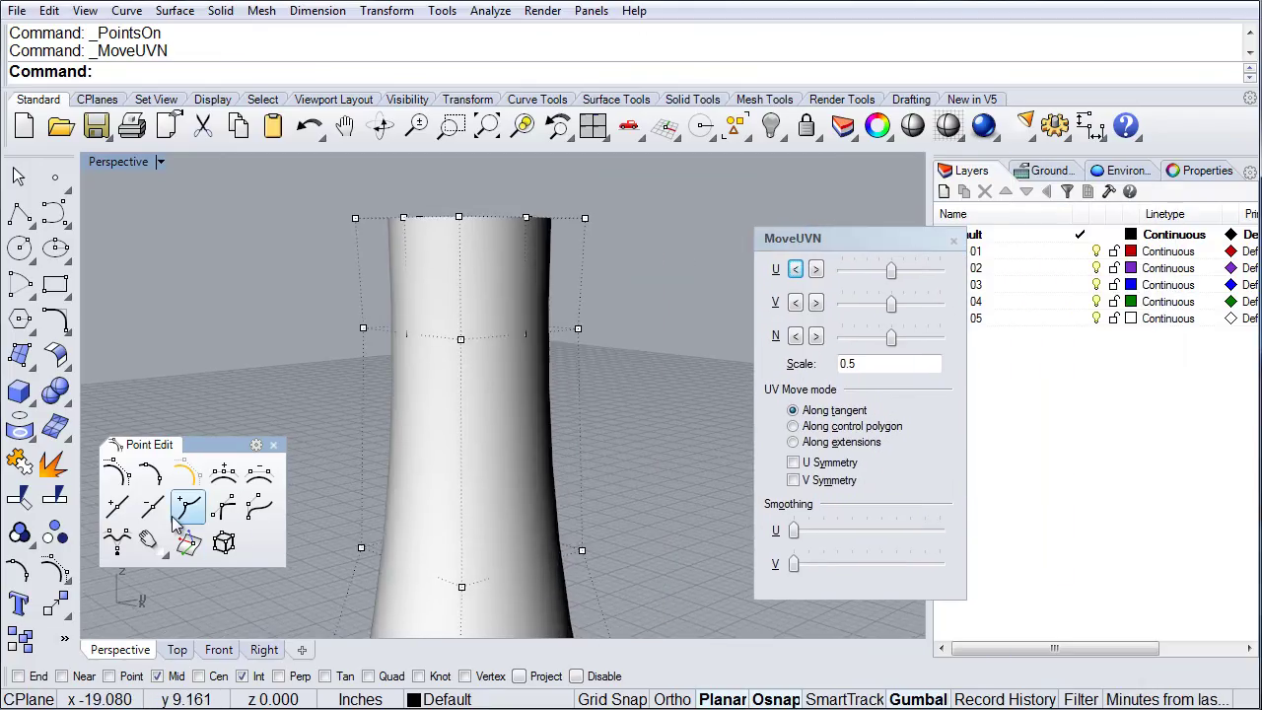
Insert several knots in the U direction around the upper part of the vase's neck.
right_drag(585, 290, 595, 317)
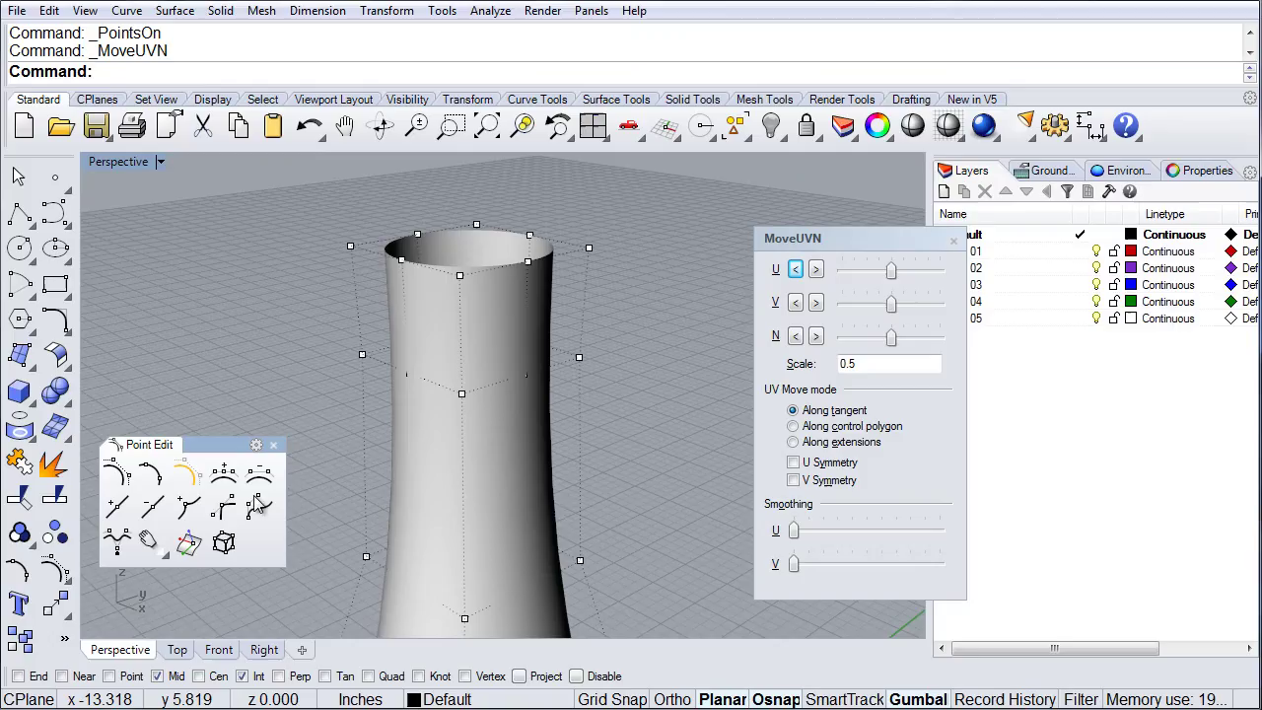
click(116, 507)
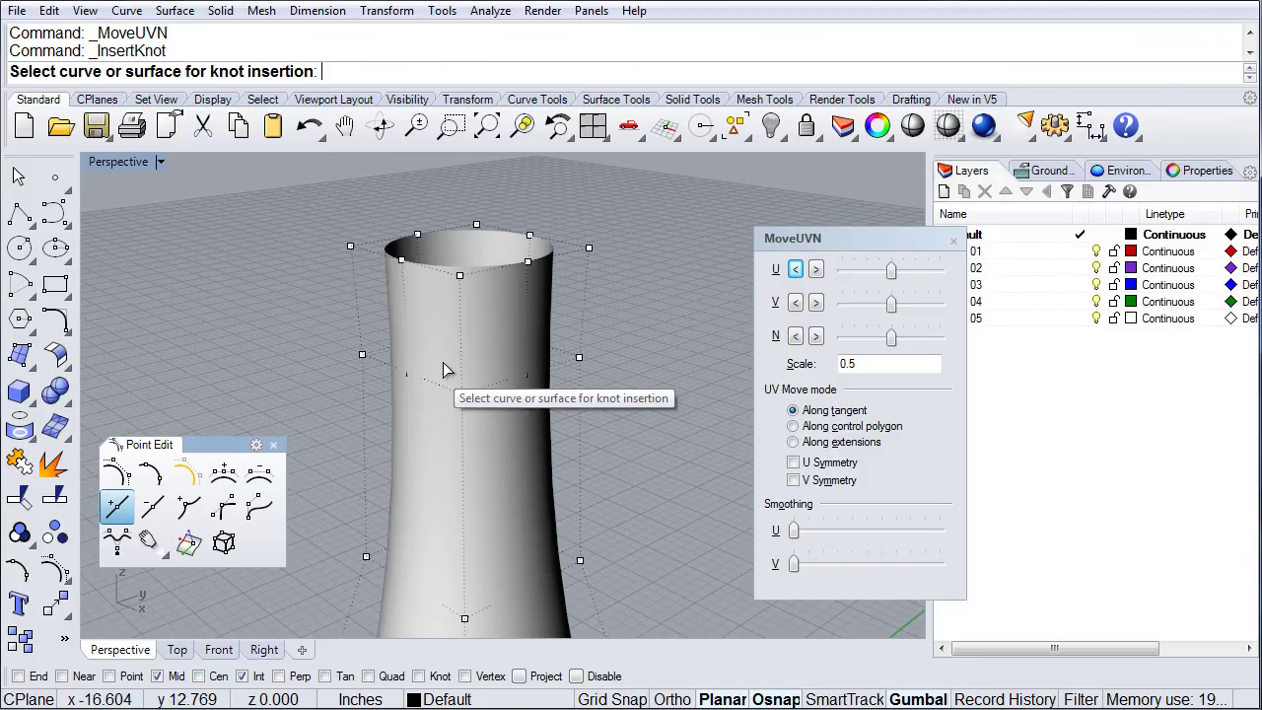
click(449, 369)
click(463, 334)
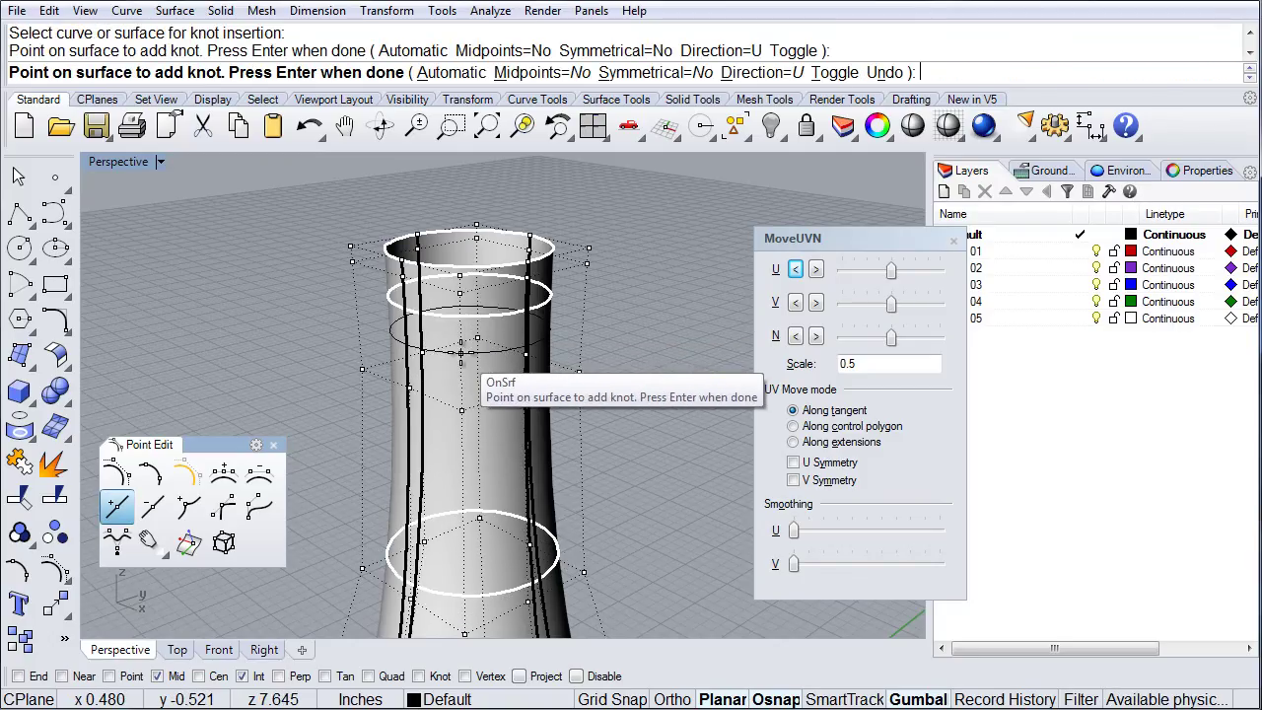
click(462, 361)
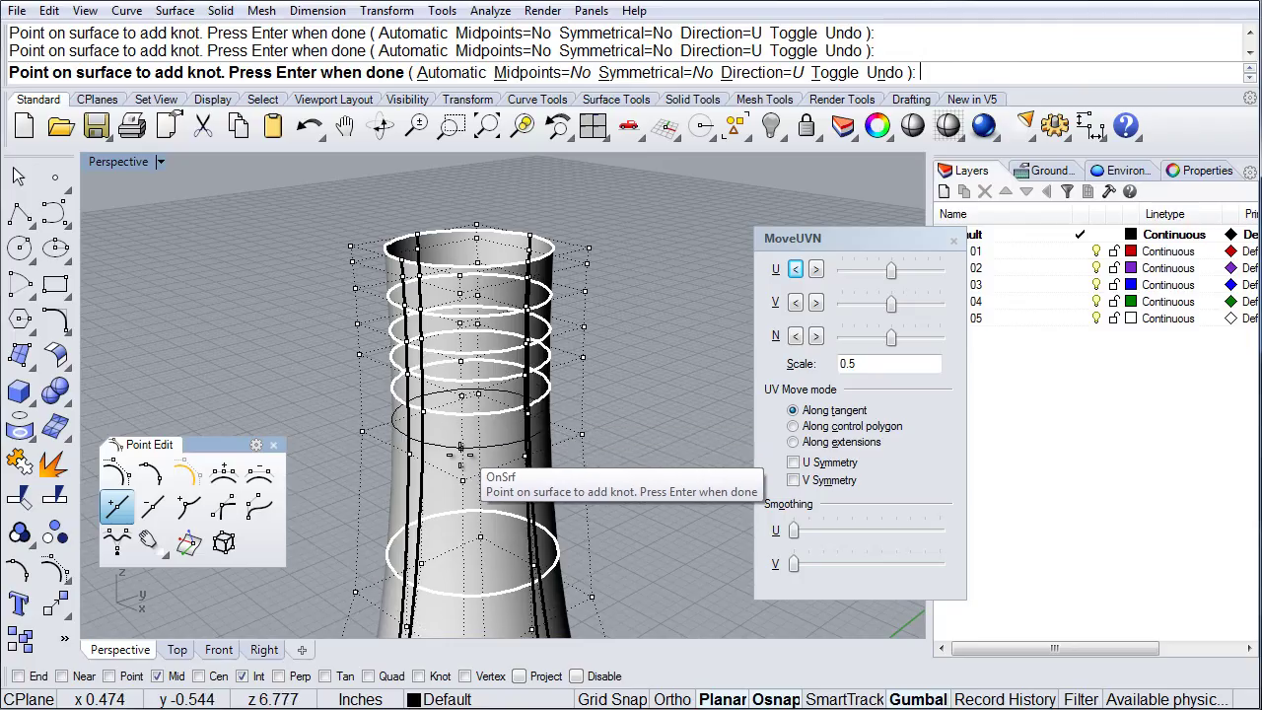
key(Return)
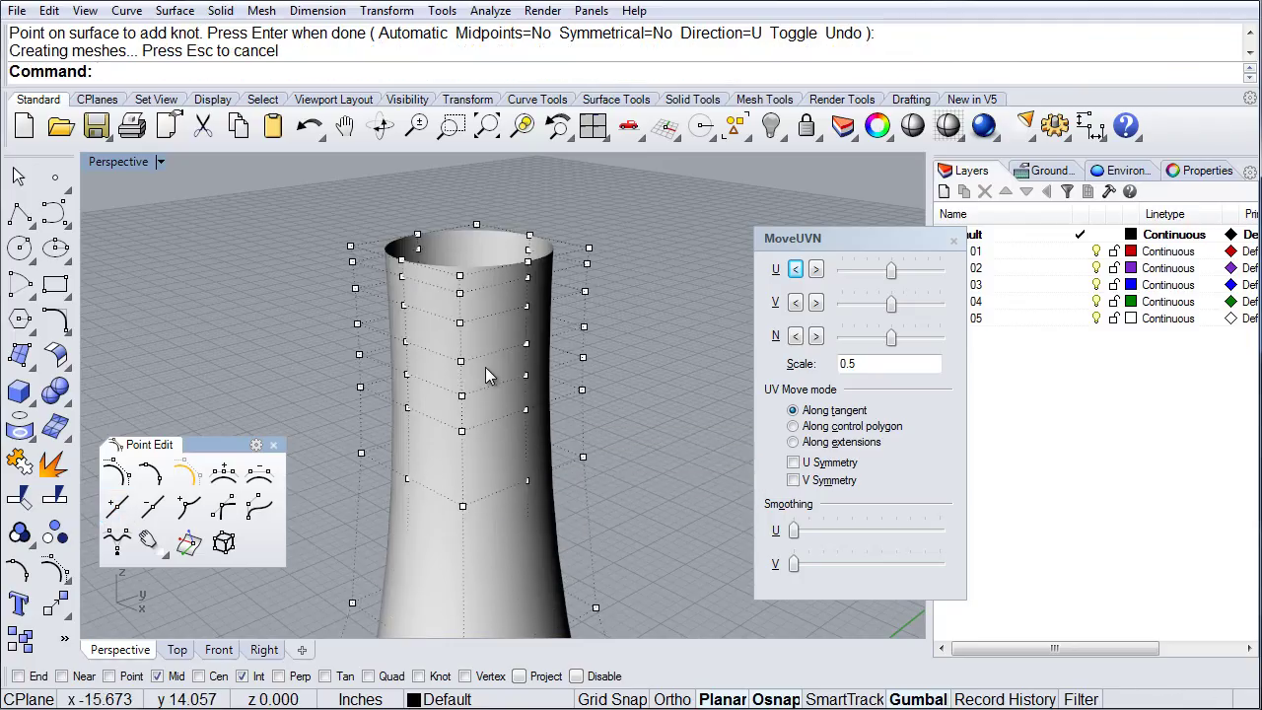
Restore the four-viewport layout, select the two control-point rings just below the vase's rim, and push them outward along N.
click(460, 294)
shift+click(460, 323)
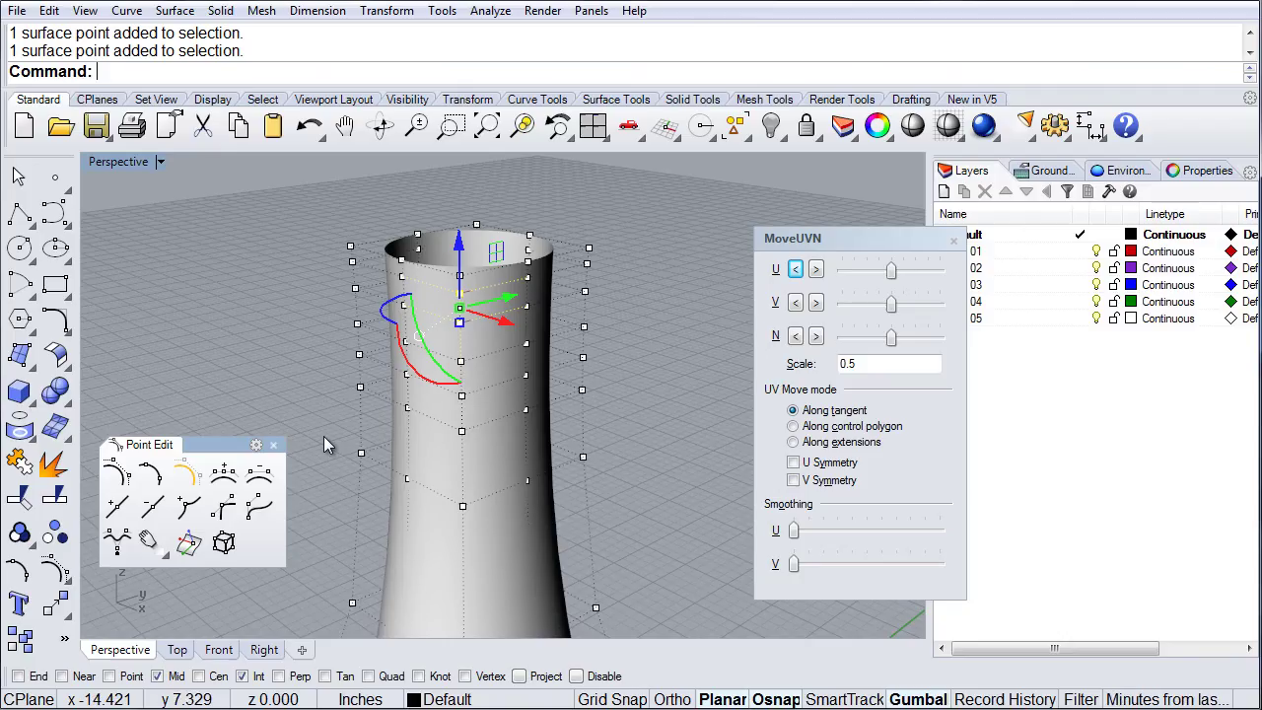
right_drag(358, 431, 426, 347)
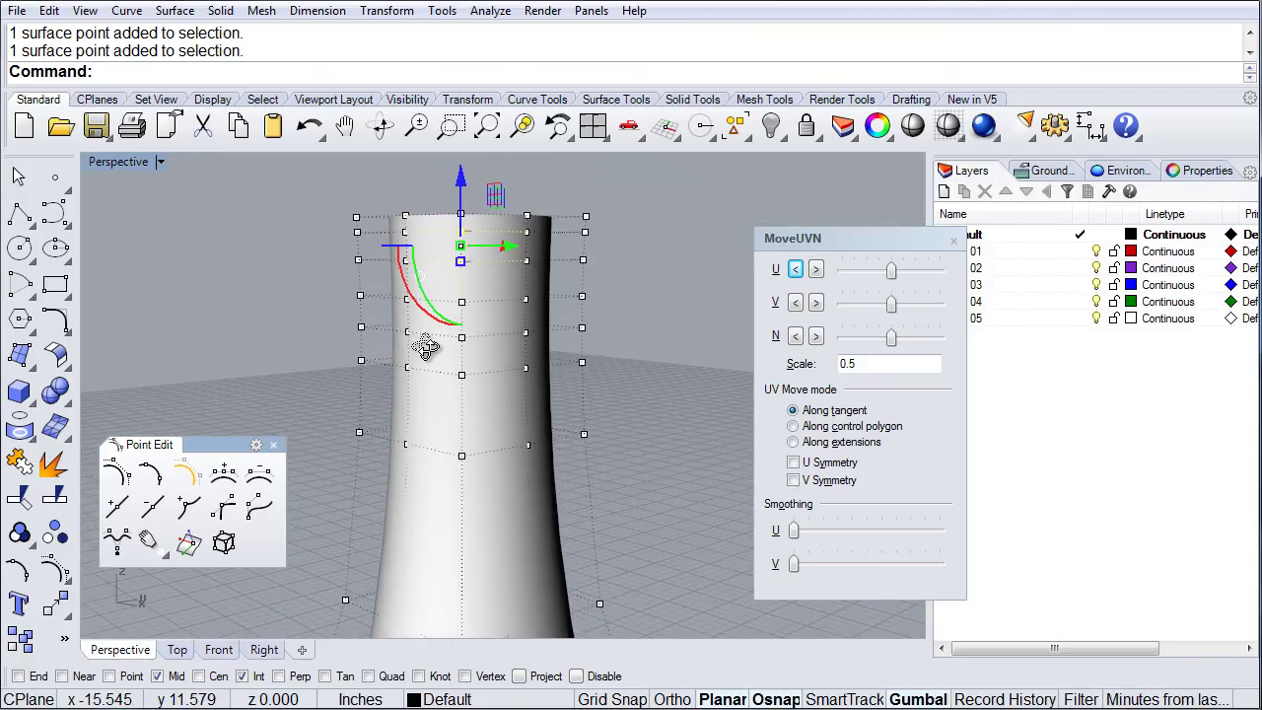
double_click(106, 164)
right_drag(327, 453, 374, 472)
scroll(349, 457, up, 12)
drag(306, 507, 469, 464)
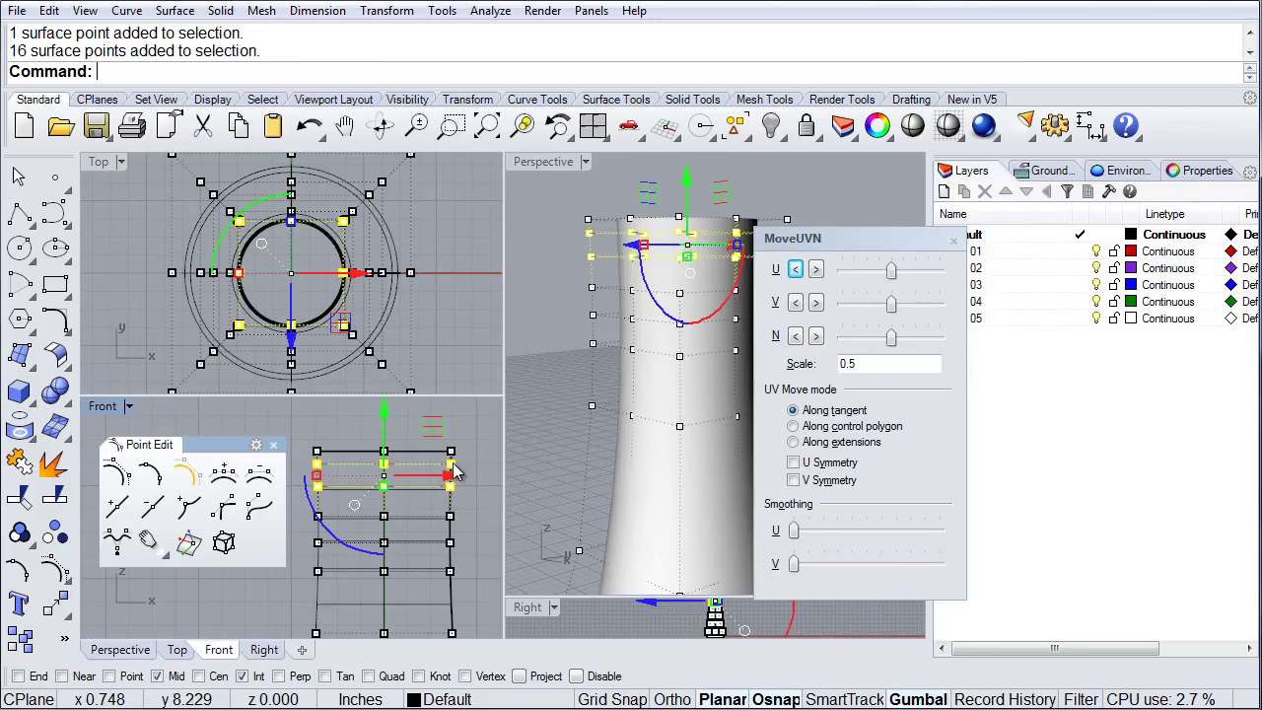
right_drag(621, 286, 659, 304)
mouse_move(893, 340)
mouse_down()
mouse_move(903, 343)
mouse_move(885, 340)
mouse_up()
right_drag(678, 337, 682, 287)
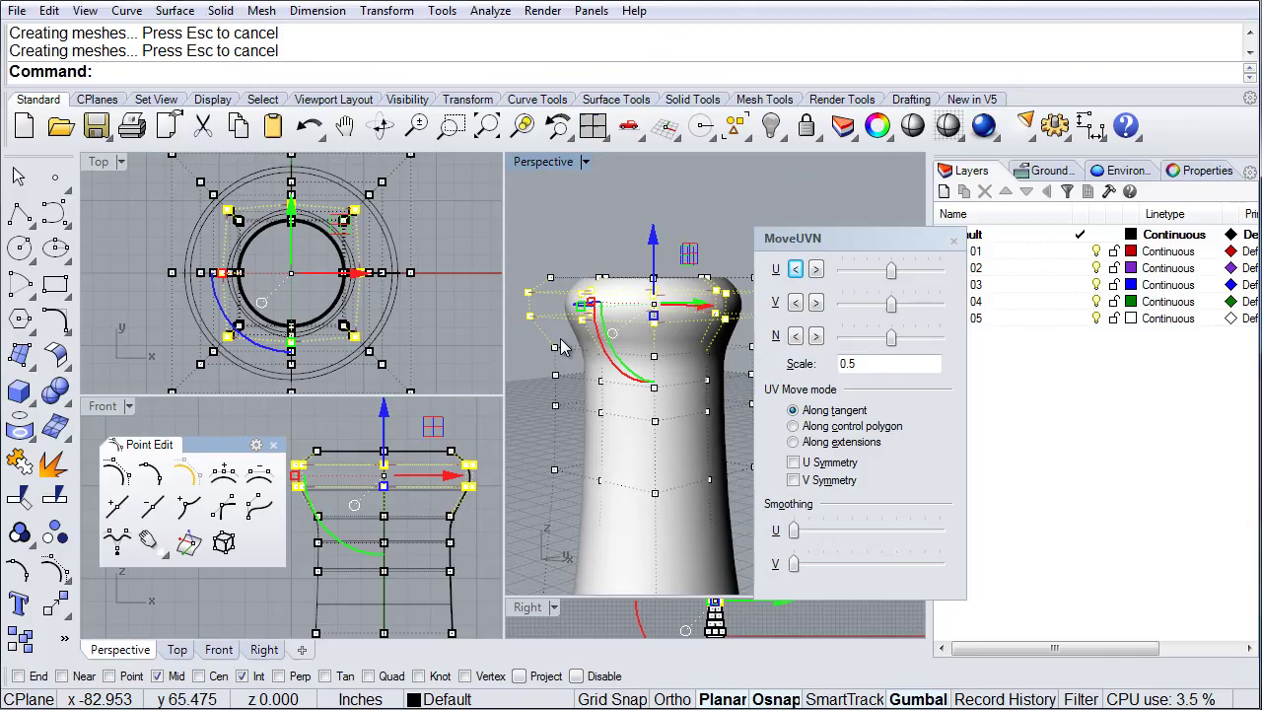
click(536, 244)
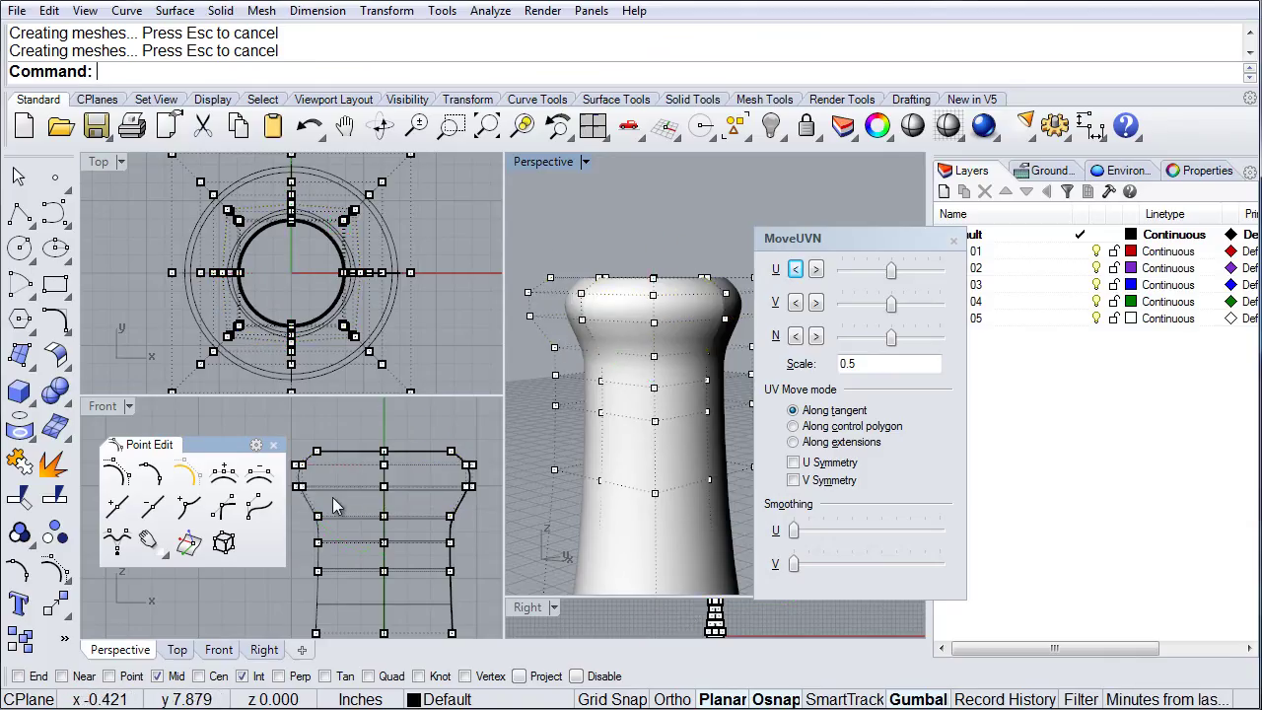
Move the floating Point Edit toolbar clear of the vase neck in the Front view.
click(367, 515)
right_drag(367, 515, 372, 507)
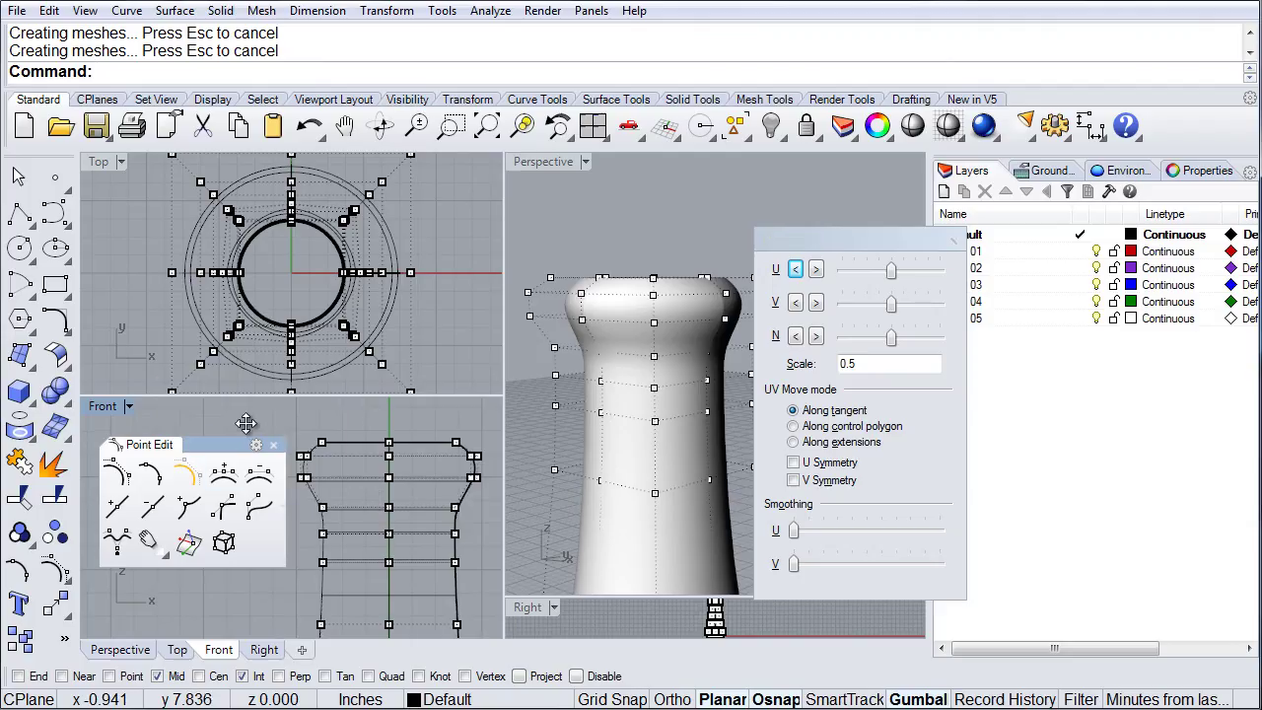
drag(245, 422, 478, 165)
right_drag(342, 542, 230, 533)
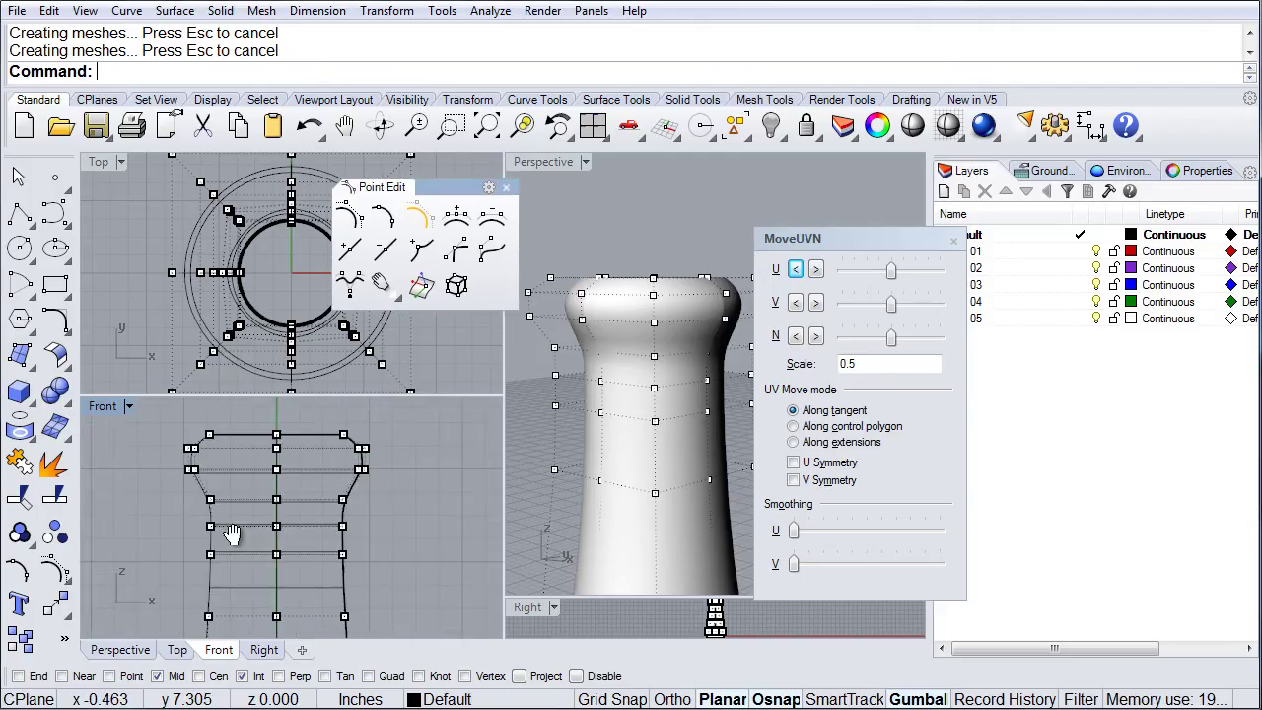
Select the lower control-point ring of the rim bulge and move it down along V and slightly outward along N.
scroll(212, 483, up, 3)
drag(152, 453, 471, 485)
shift+right_drag(617, 345, 618, 383)
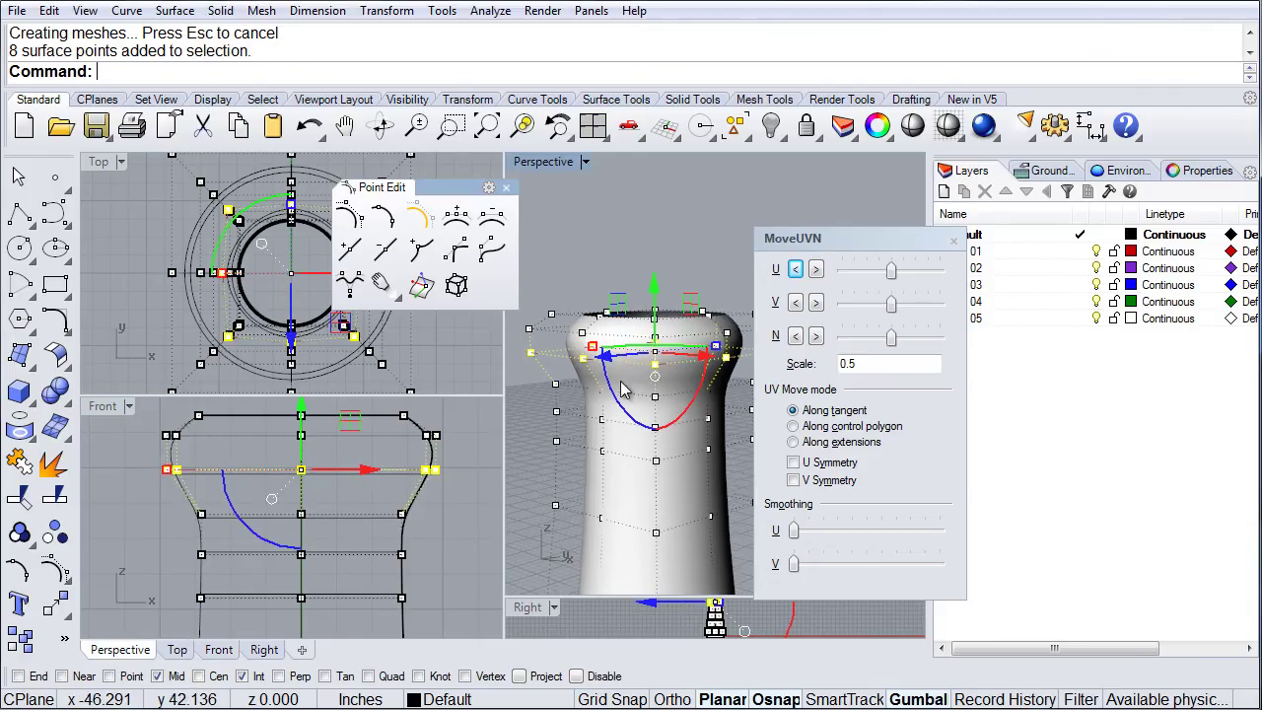
drag(891, 306, 877, 349)
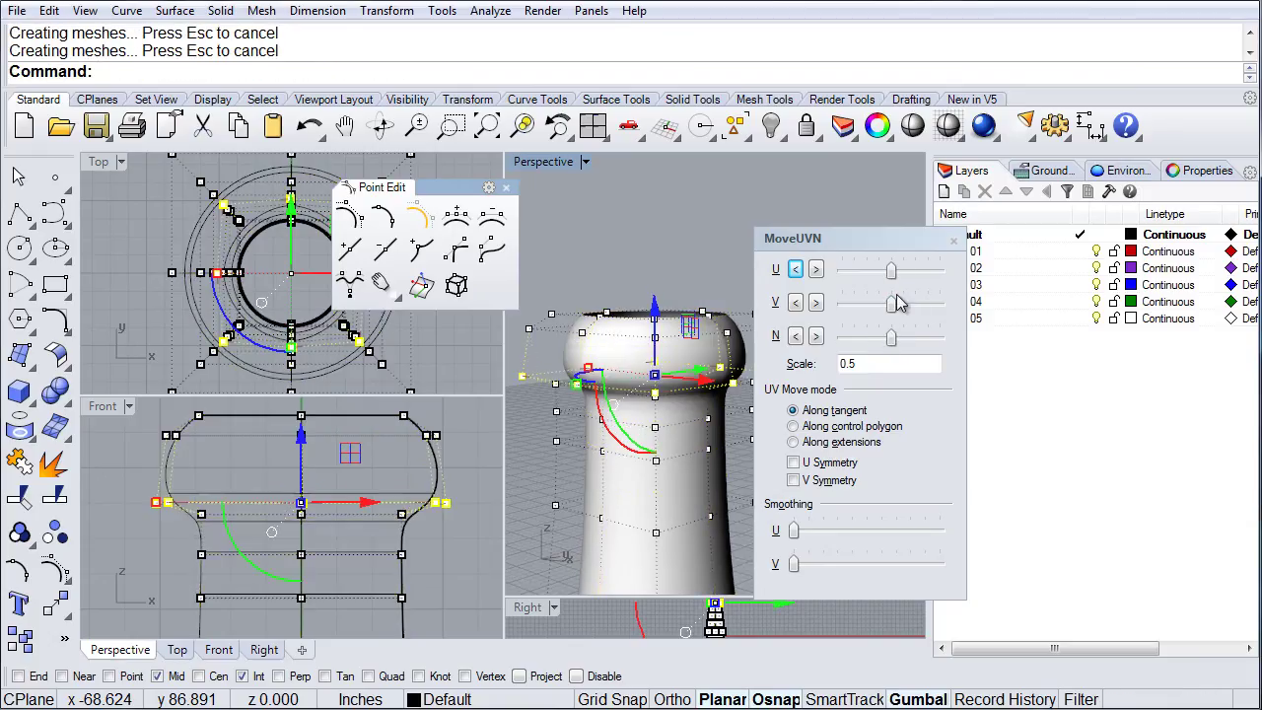
right_drag(646, 385, 663, 357)
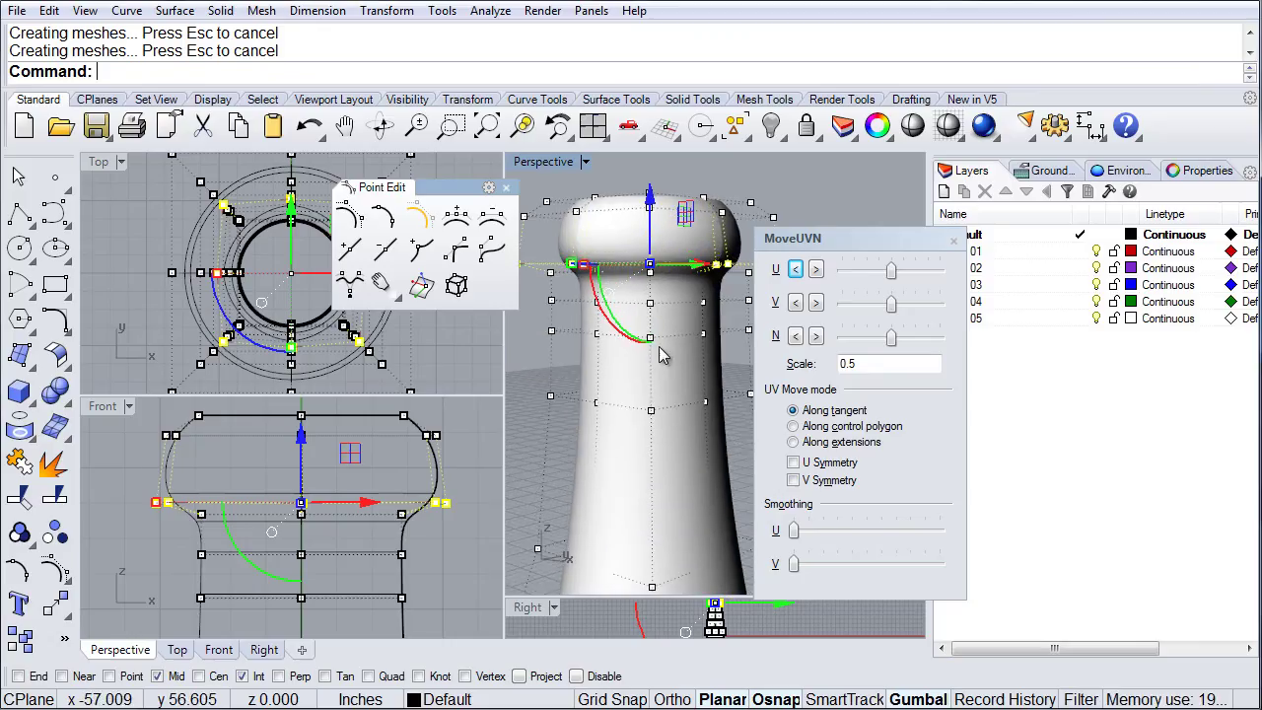
Try pushing two control points on one side of the neck outward along N and undo the move.
click(703, 335)
shift+click(706, 404)
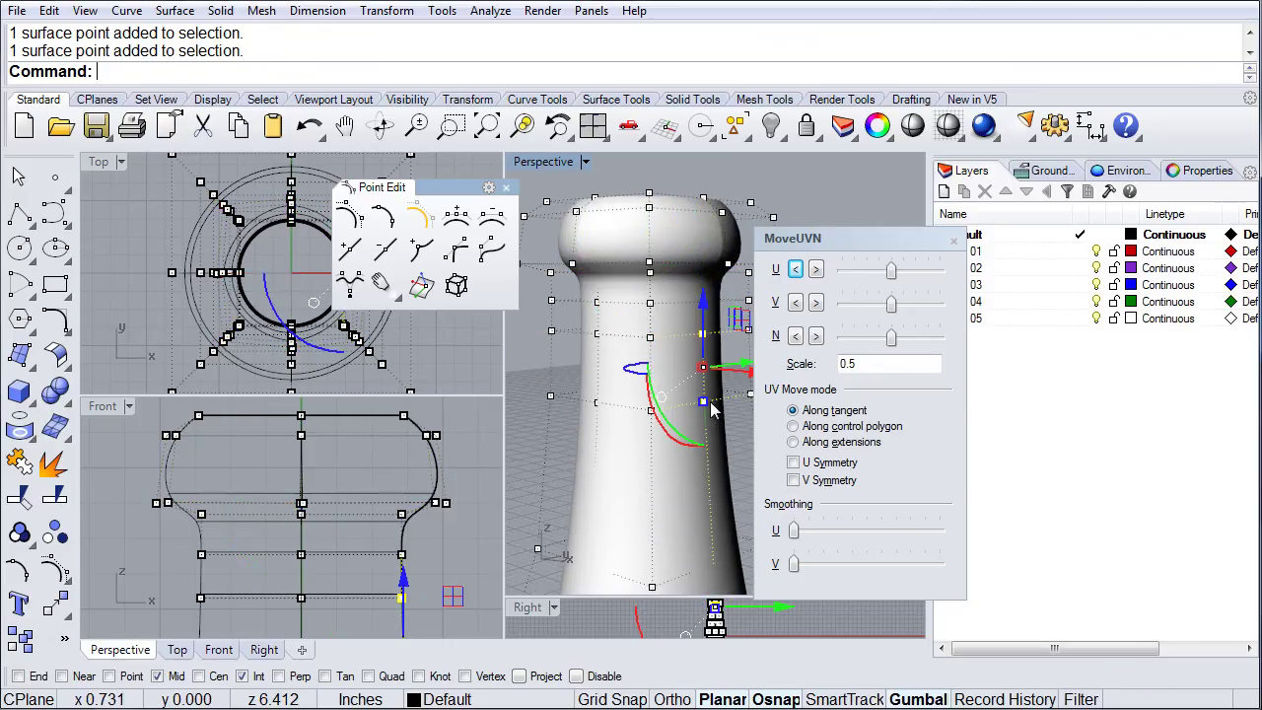
drag(890, 339, 896, 340)
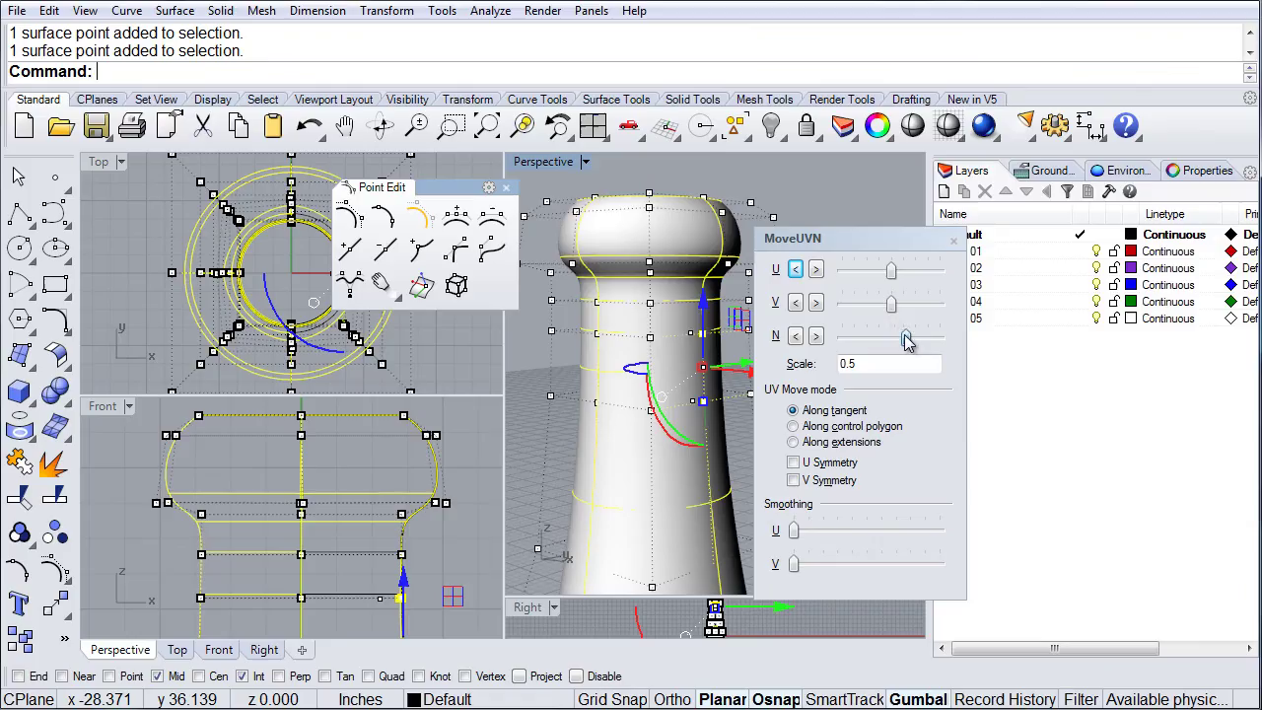
drag(826, 360, 828, 361)
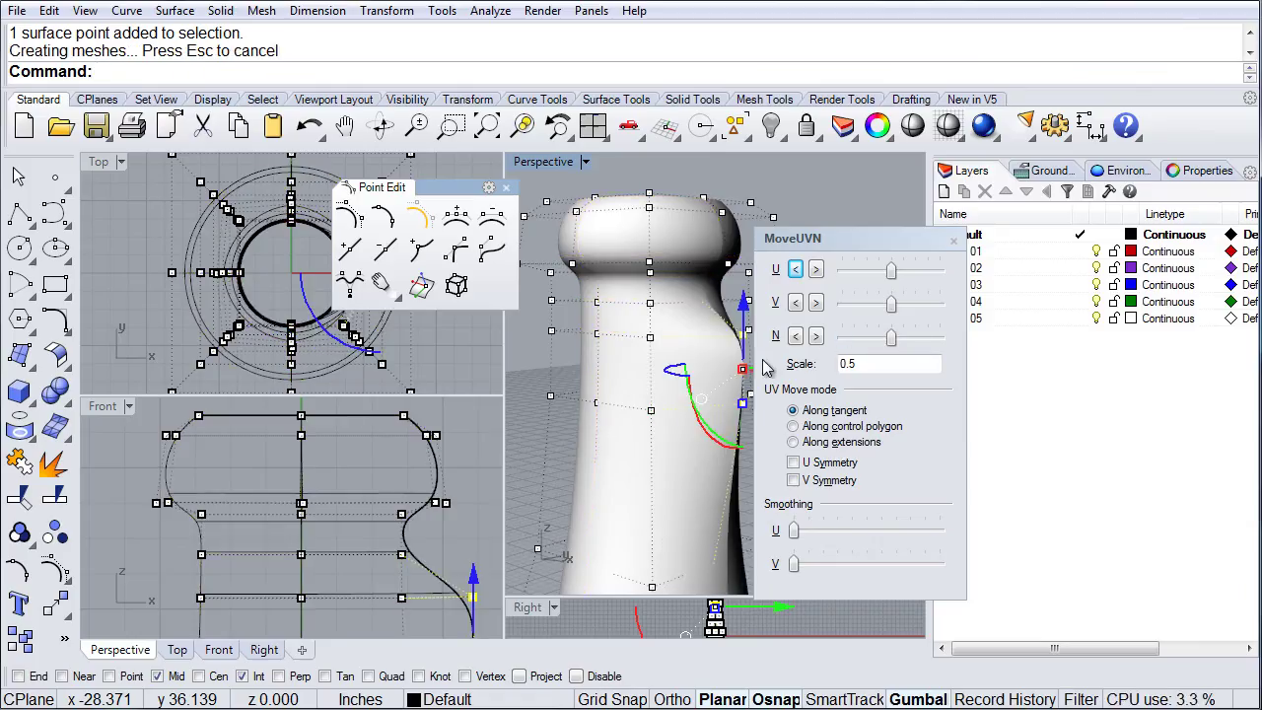
key(ctrl+z)
Select the two full control-point rings in the neck below the rim bulge and push them outward along N.
right_drag(214, 540, 191, 475)
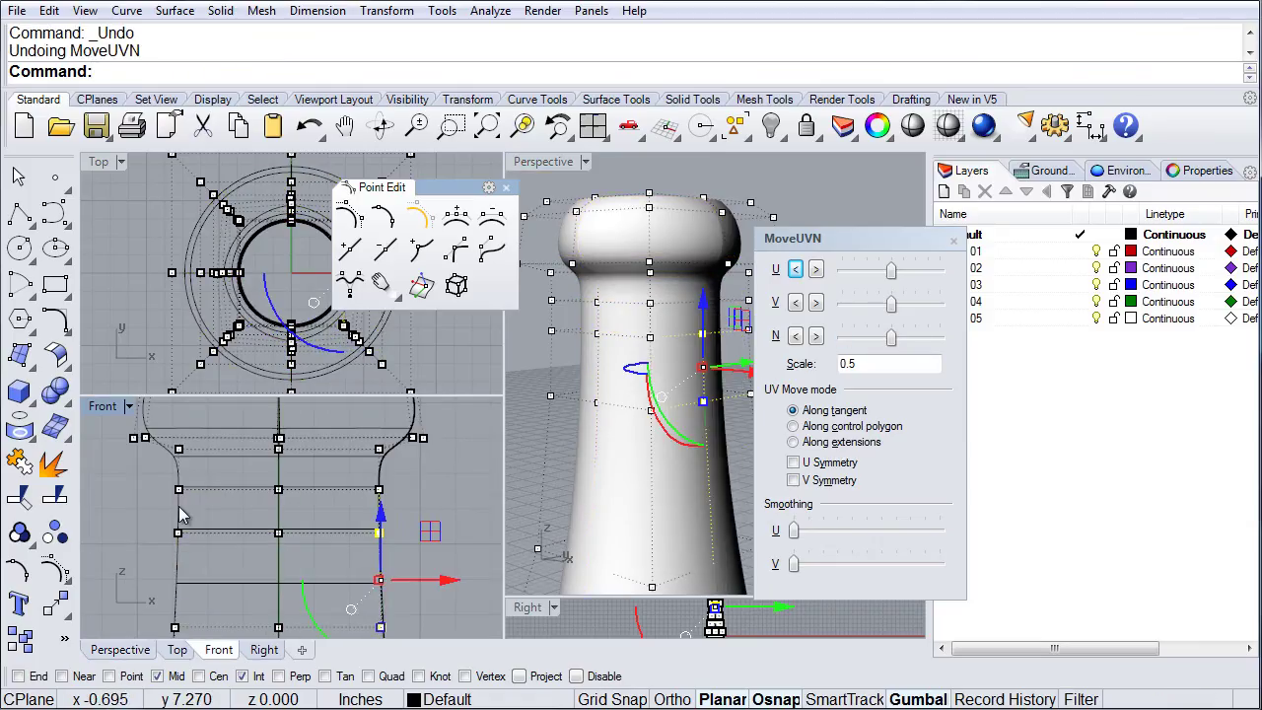
drag(140, 515, 398, 636)
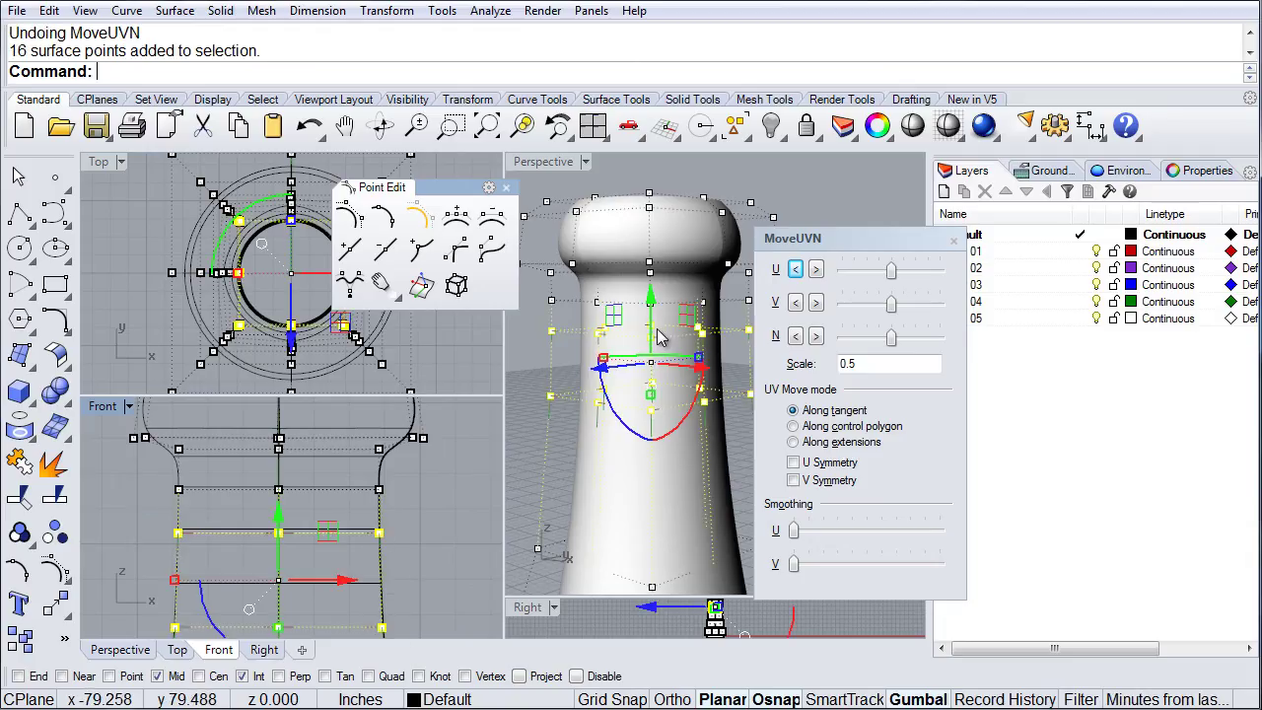
shift+right_drag(667, 408, 672, 392)
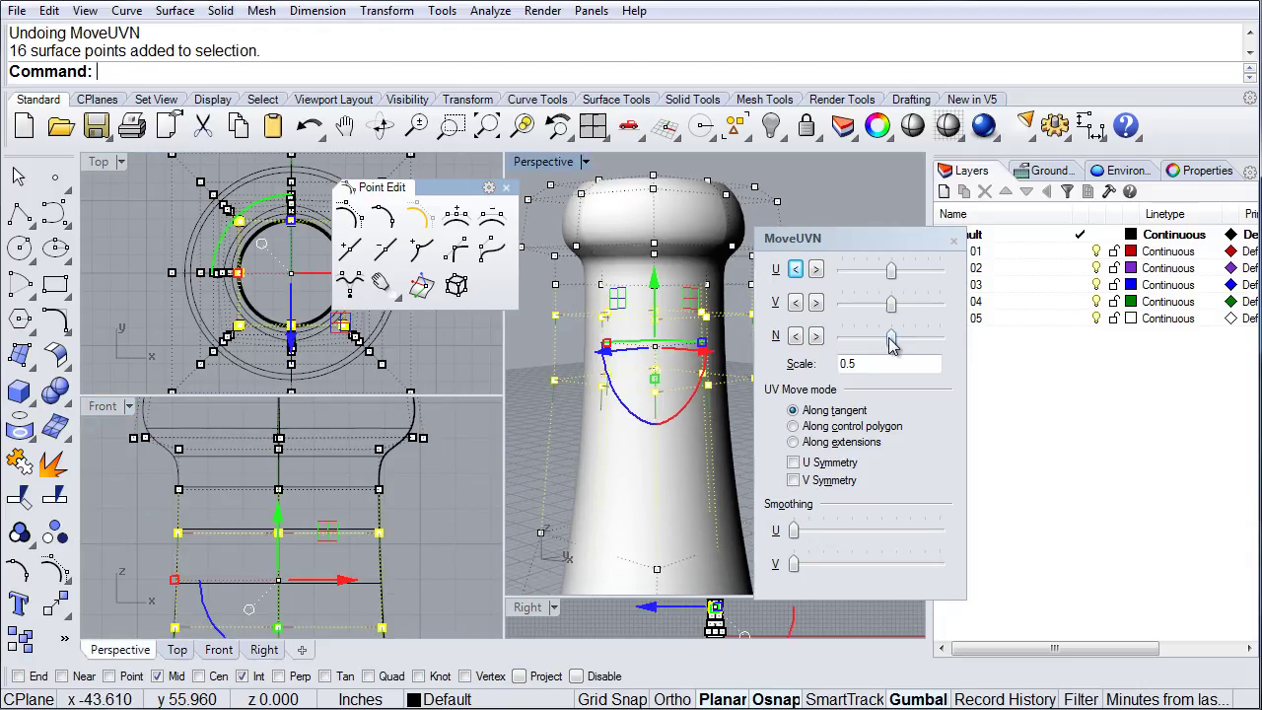
drag(890, 340, 872, 344)
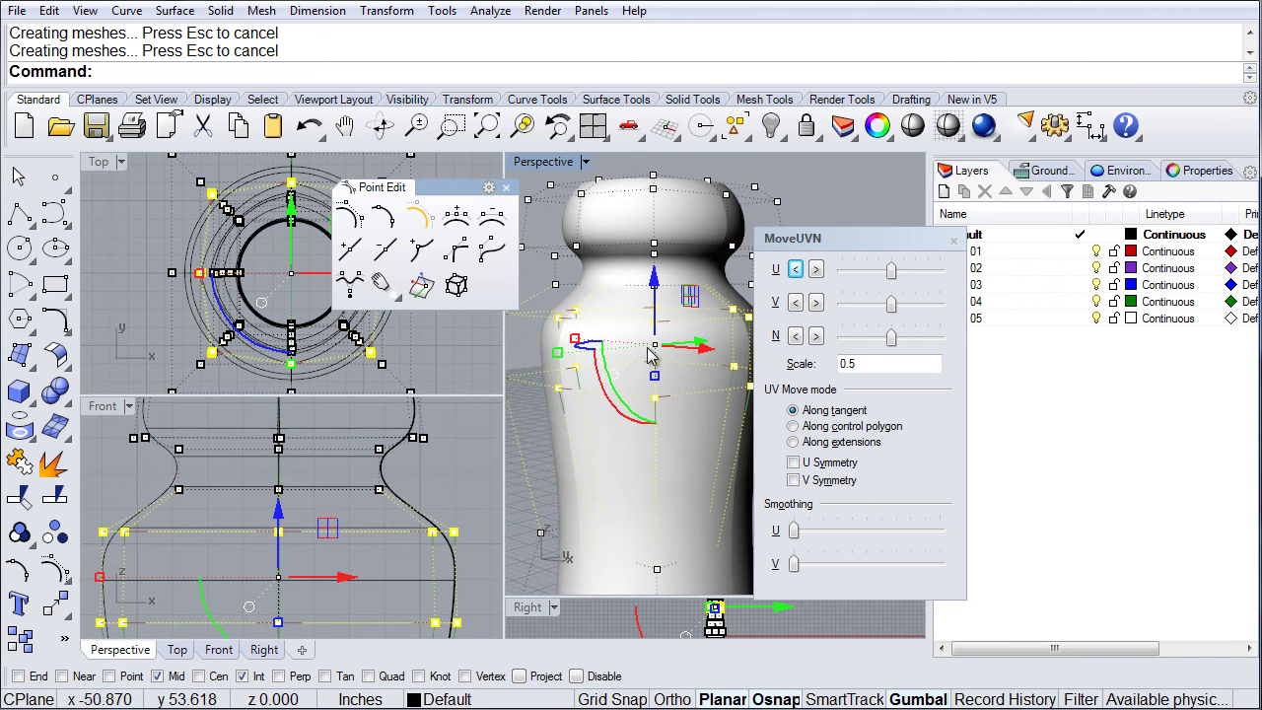
Select the control-point ring below the shoulder bulge and pull it inward along N to narrow the waist.
scroll(631, 353, down, 2)
right_drag(687, 313, 659, 335)
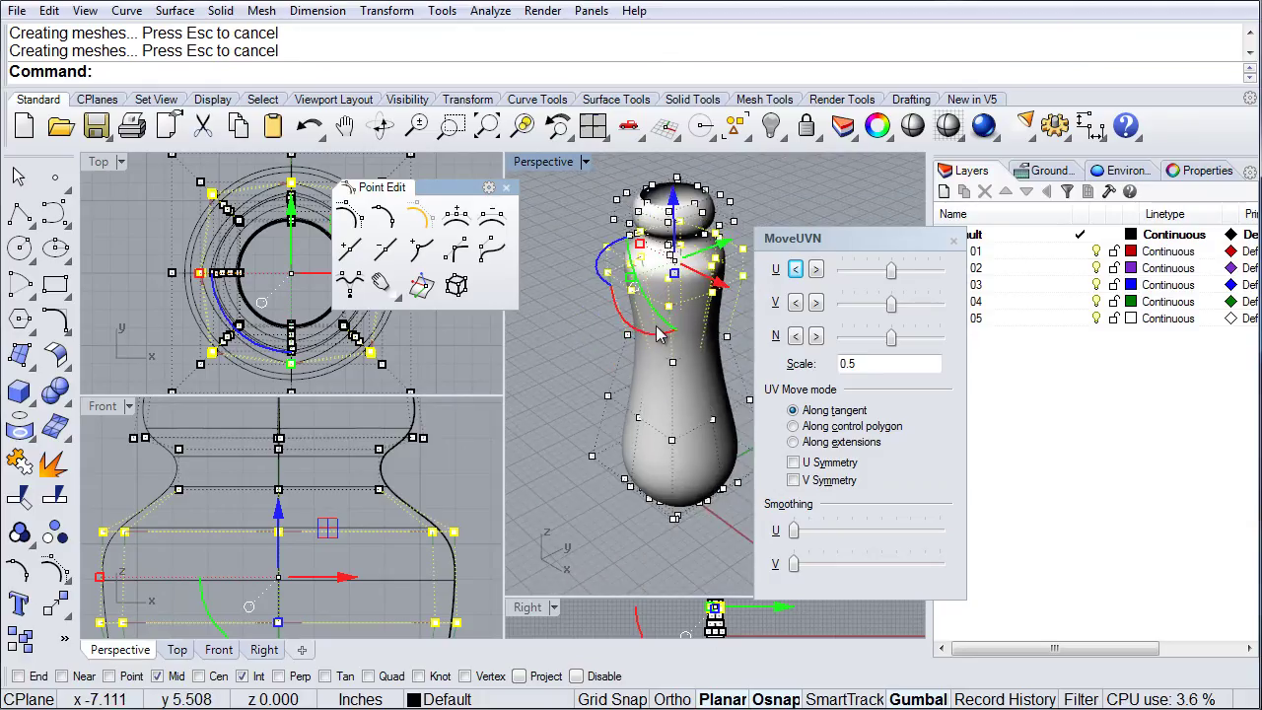
click(569, 345)
right_drag(673, 426, 584, 350)
drag(752, 389, 753, 389)
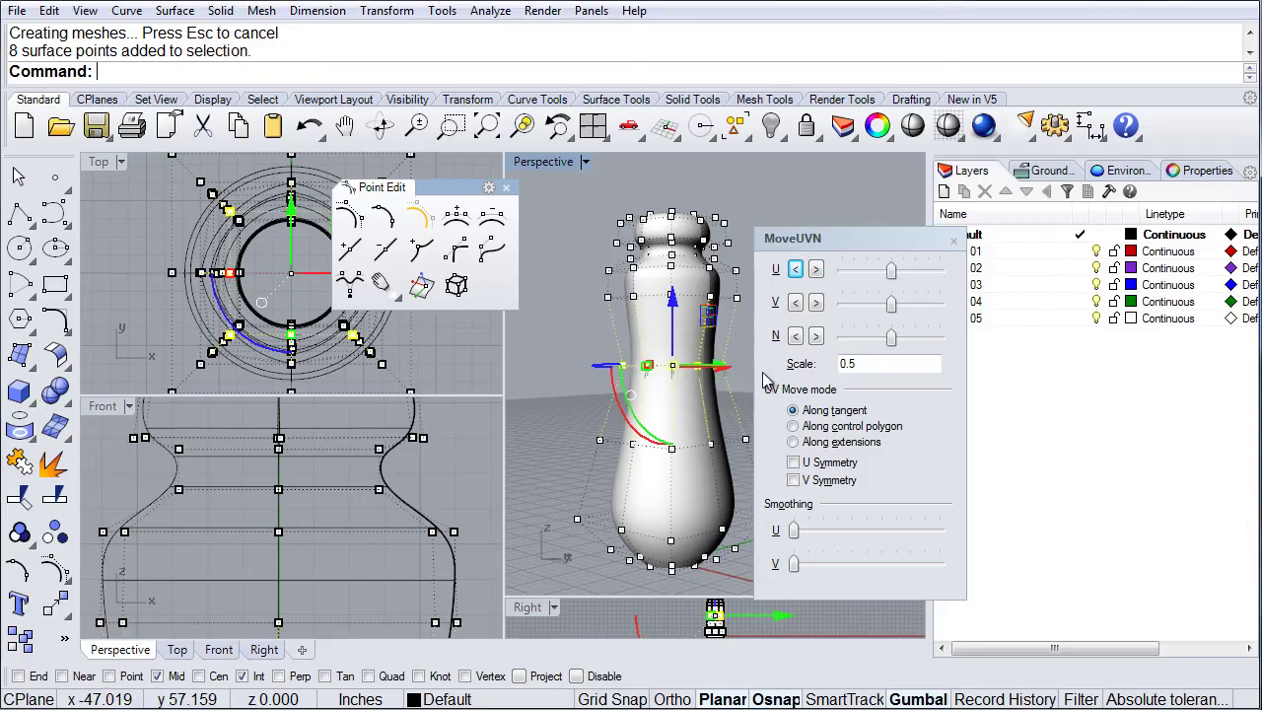
drag(891, 337, 913, 341)
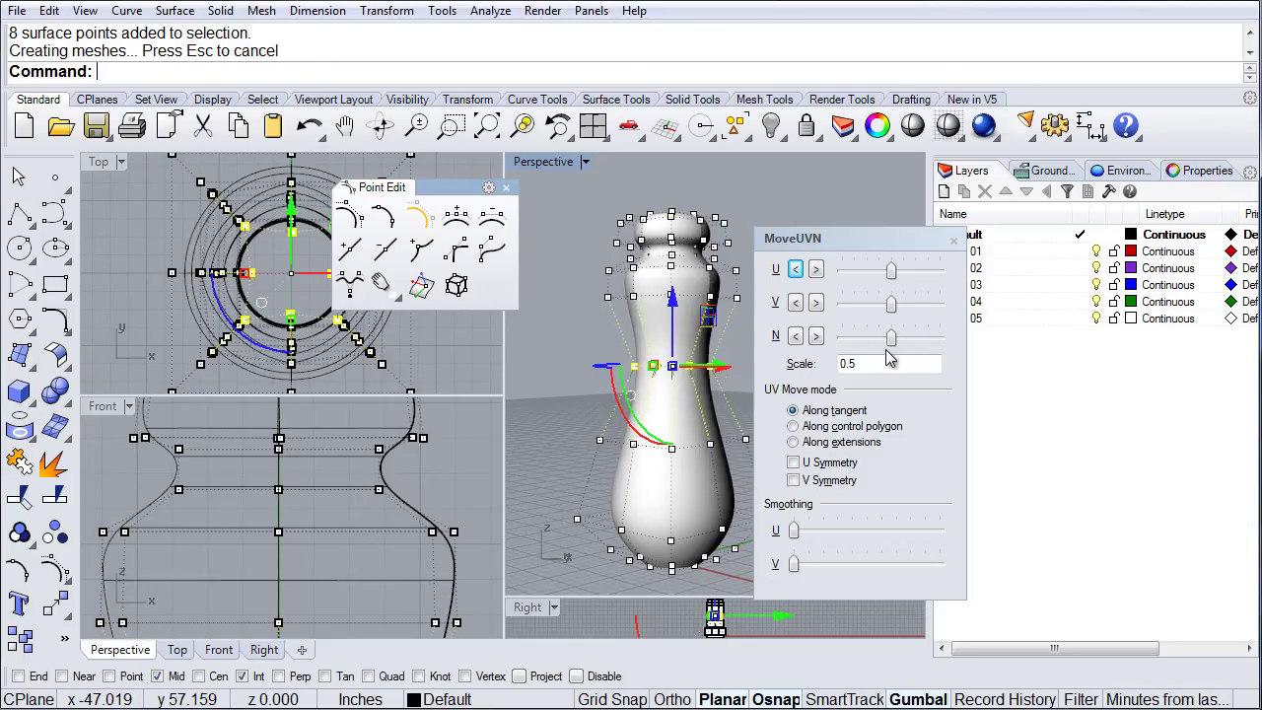
Undo a trial U move of the waist ring and slide the ring up along V toward the shoulder.
mouse_move(892, 278)
mouse_down()
mouse_move(929, 278)
mouse_move(903, 284)
mouse_up()
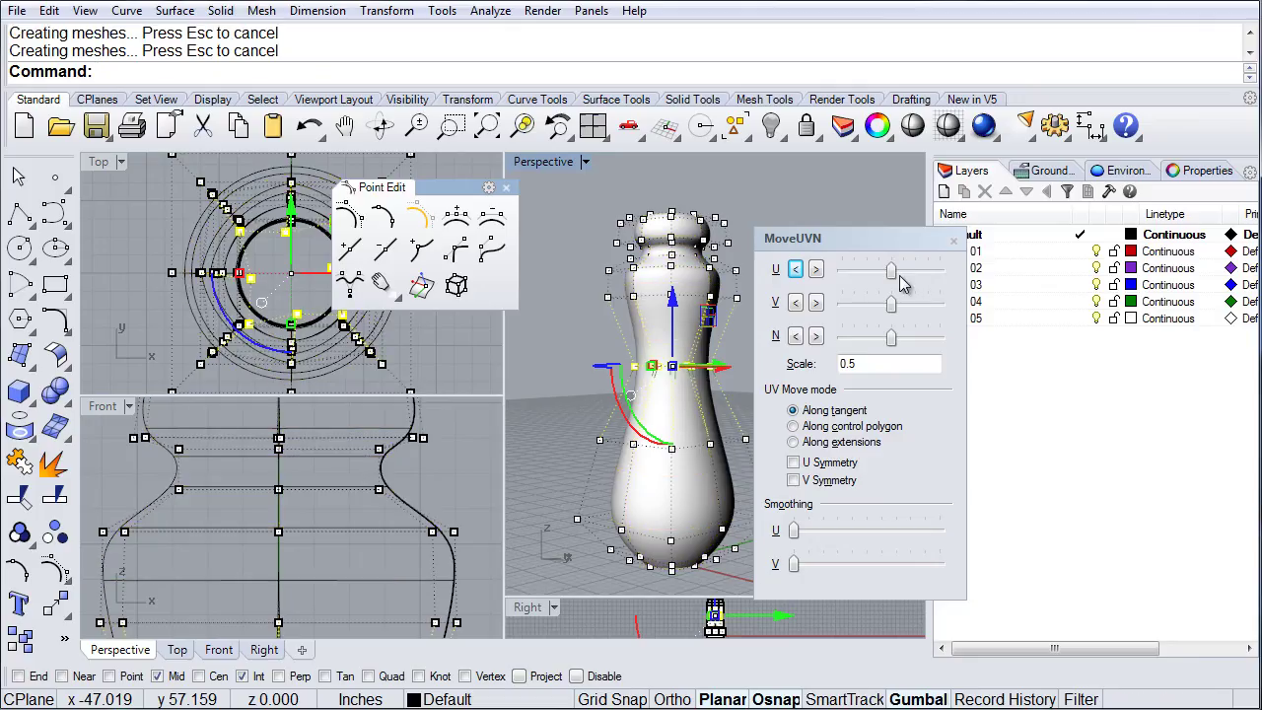
key(ctrl+z)
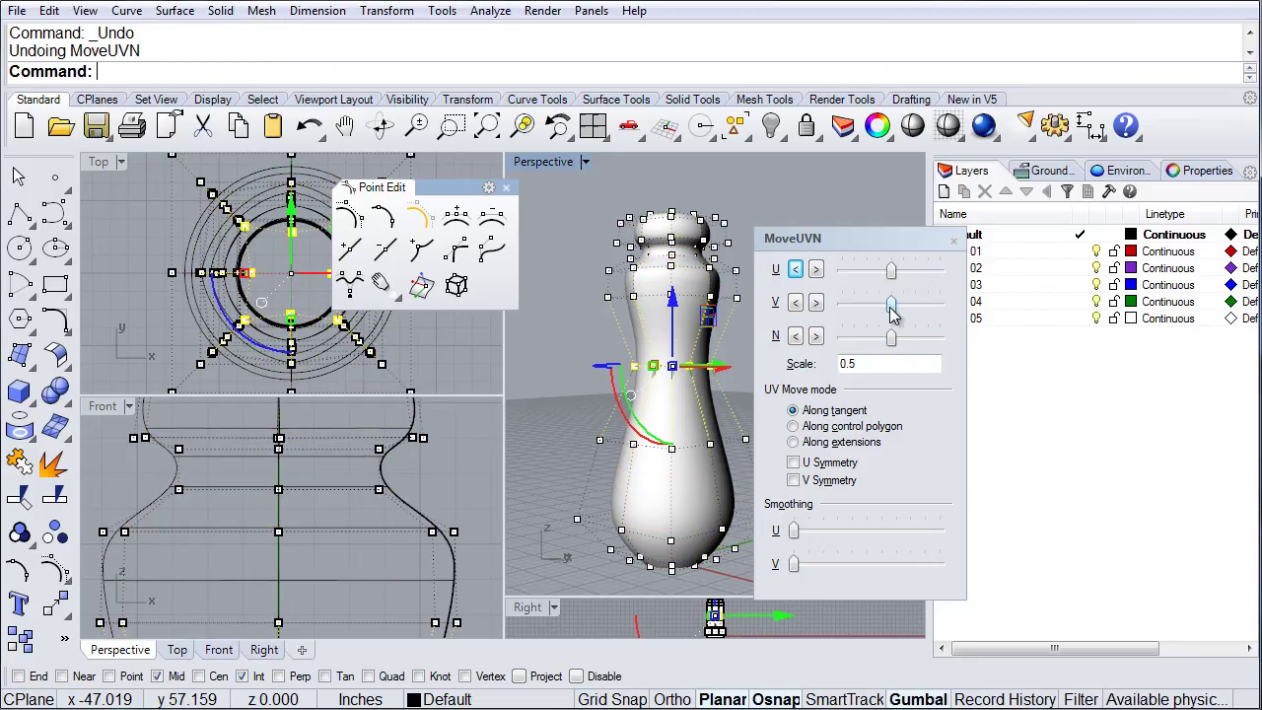
drag(892, 312, 913, 313)
drag(768, 330, 773, 333)
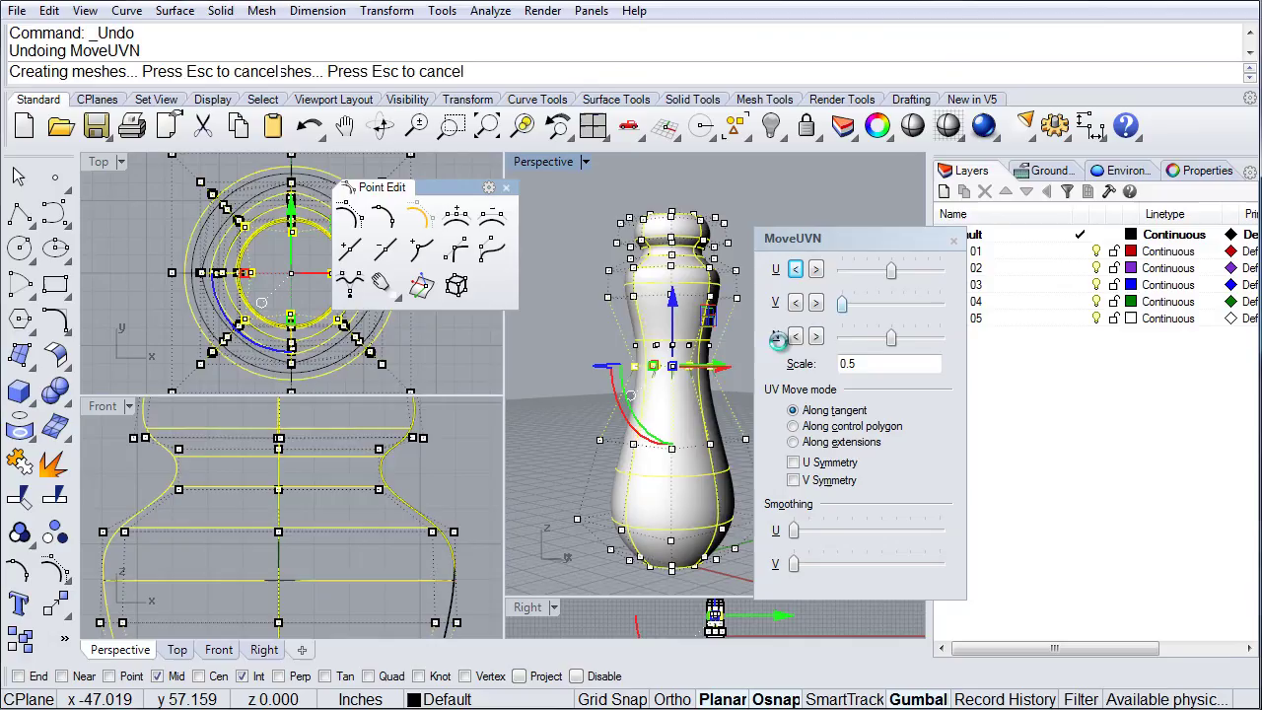
drag(891, 304, 862, 305)
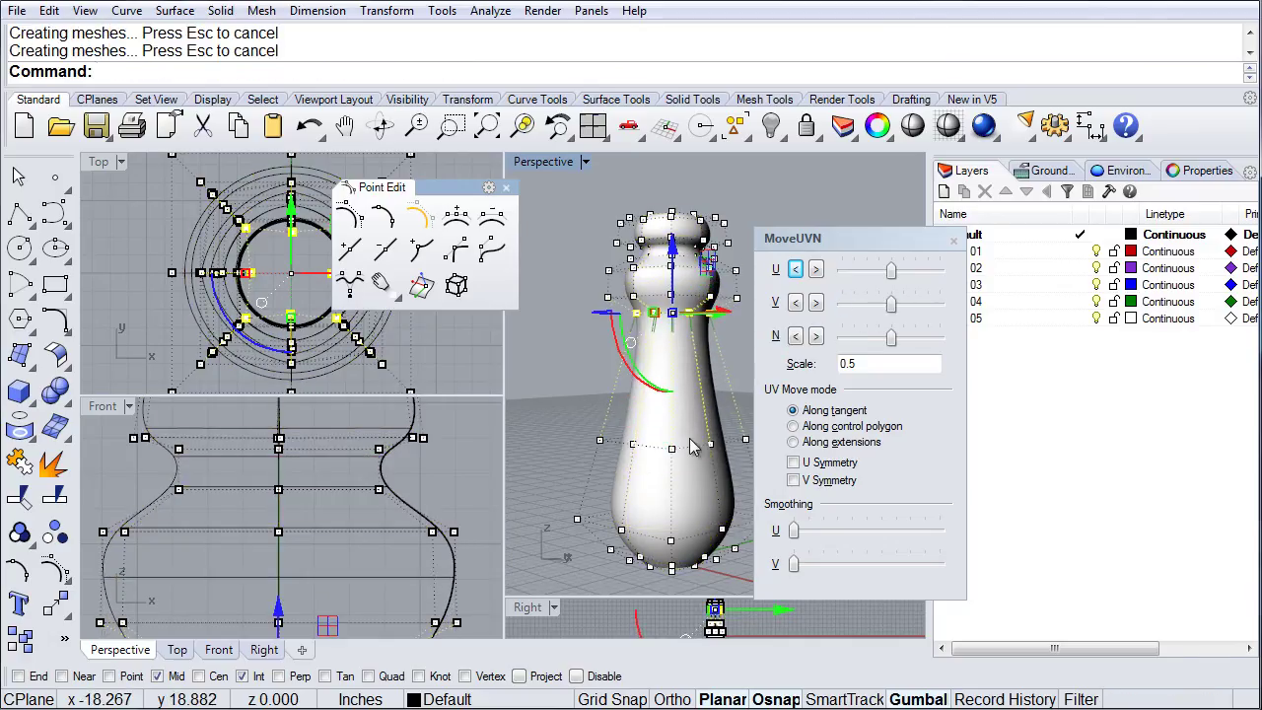
Insert additional knots in the U direction around the lower body of the vase.
shift+right_drag(682, 469, 671, 462)
click(611, 501)
shift+right_drag(679, 538, 680, 481)
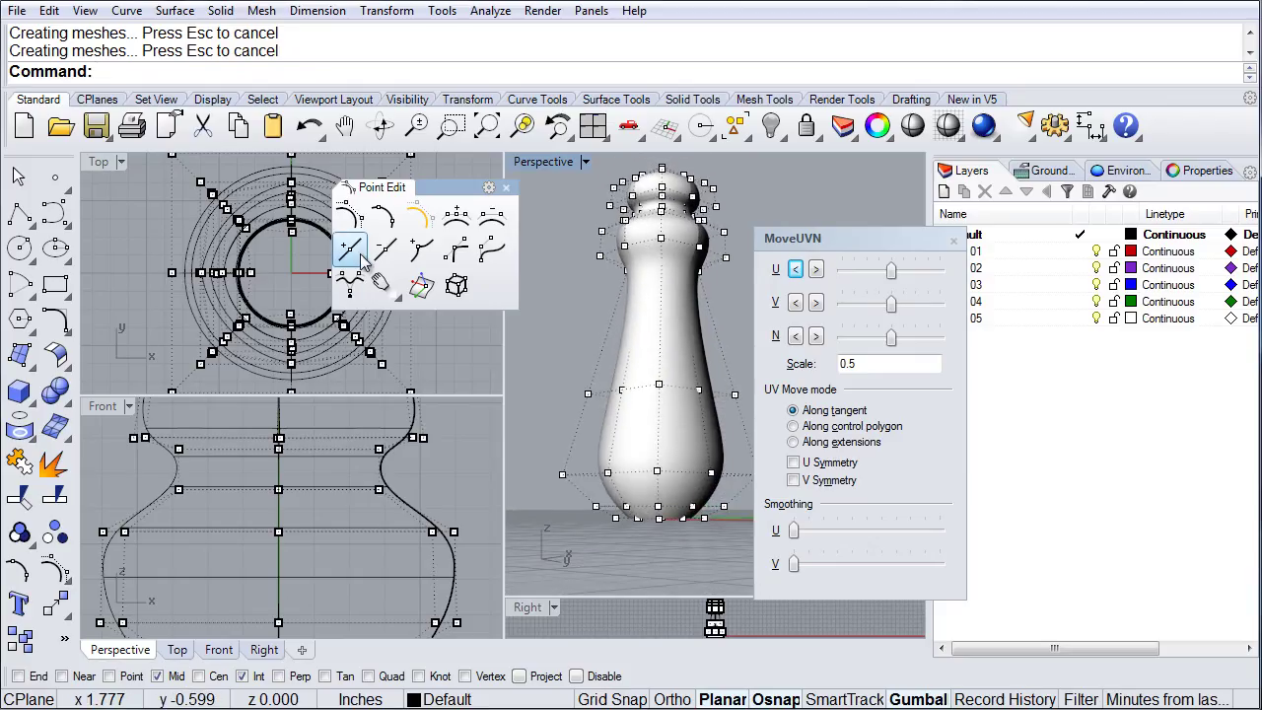
click(350, 249)
click(680, 483)
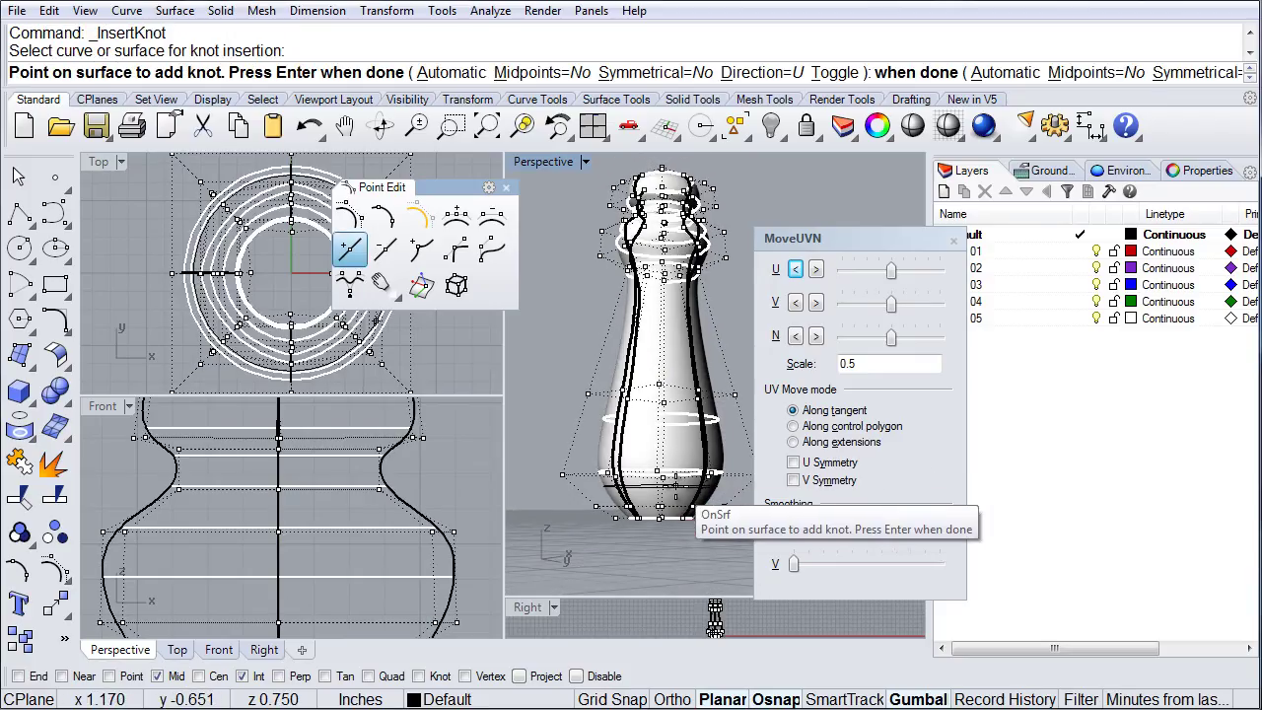
click(676, 485)
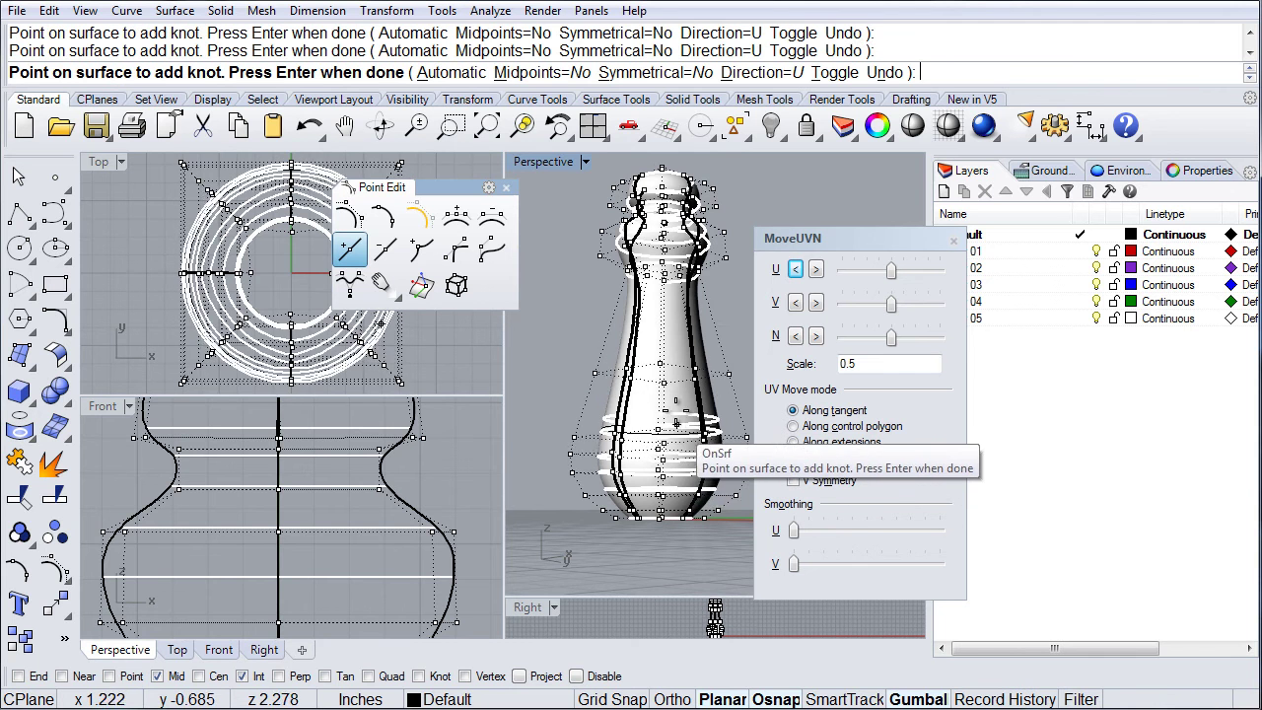
key(Return)
Select the two full control-point rings just above the vase's base and push them outward along N to flare the foot.
scroll(634, 517, up, 4)
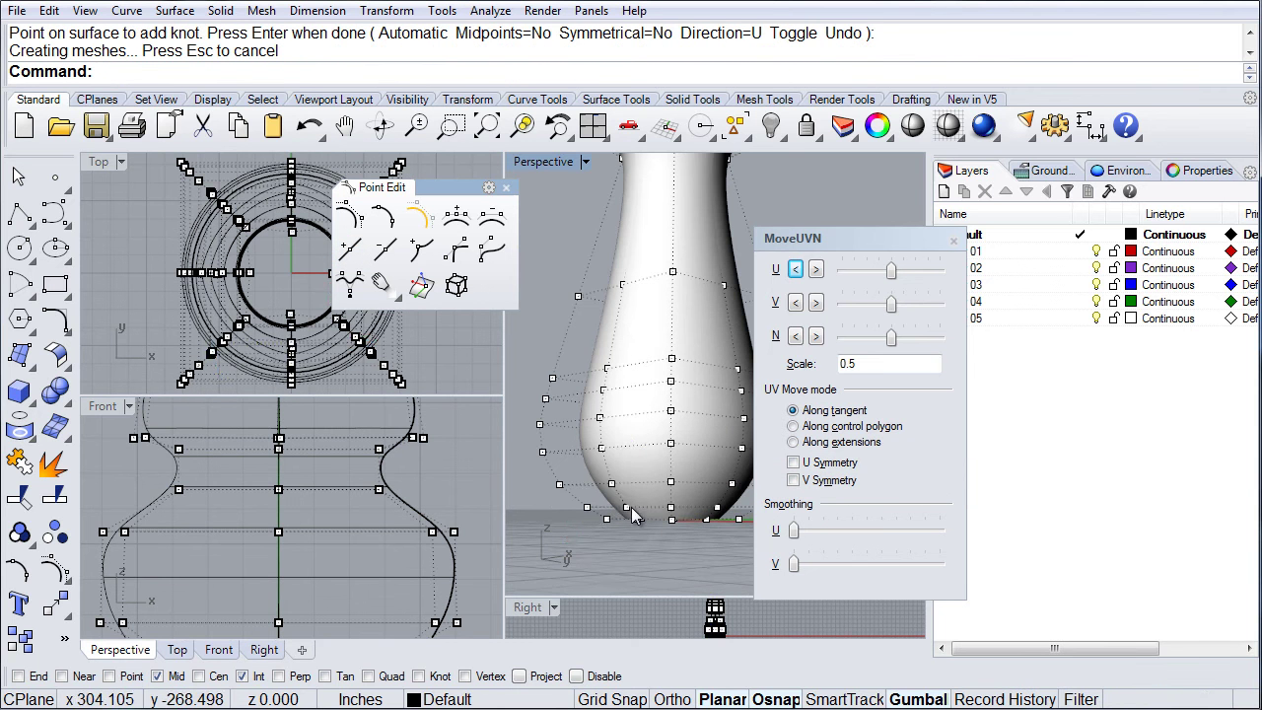
click(627, 507)
shift+click(611, 484)
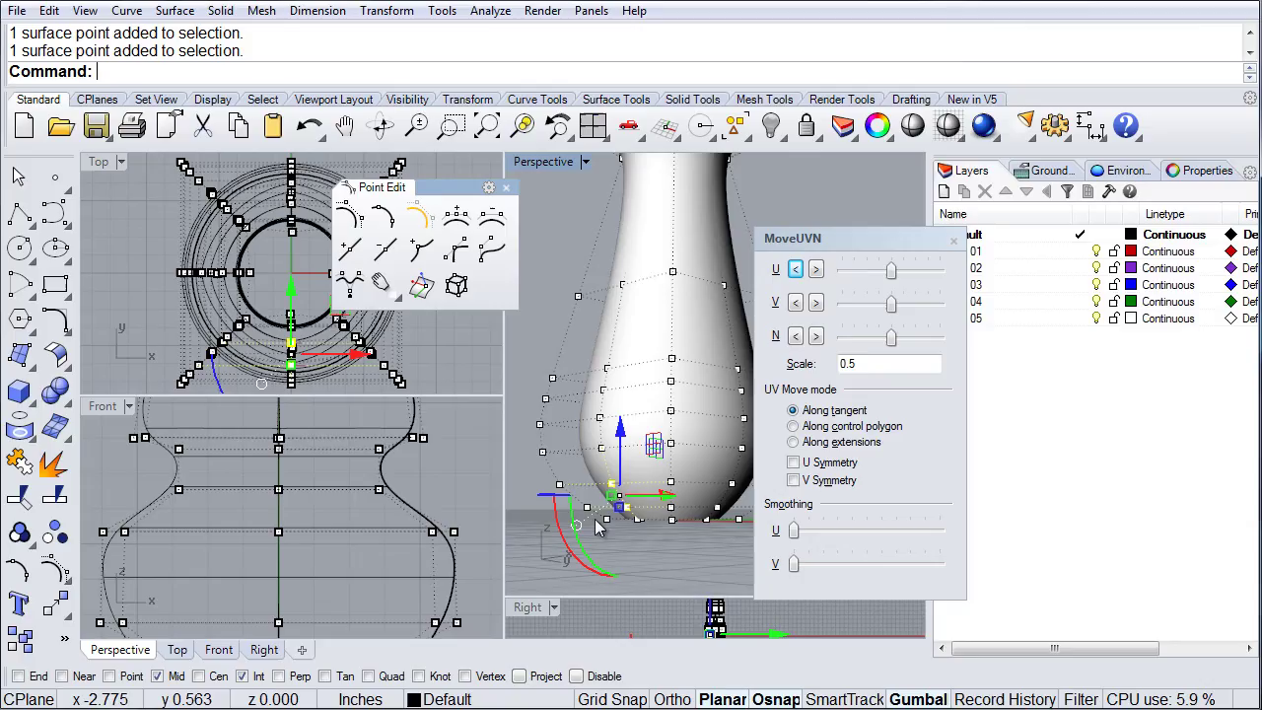
right_drag(348, 543, 361, 520)
scroll(373, 578, down, 3)
right_drag(367, 621, 373, 404)
right_click(355, 709)
right_drag(306, 577, 324, 494)
right_drag(252, 550, 276, 531)
click(141, 497)
drag(141, 497, 463, 556)
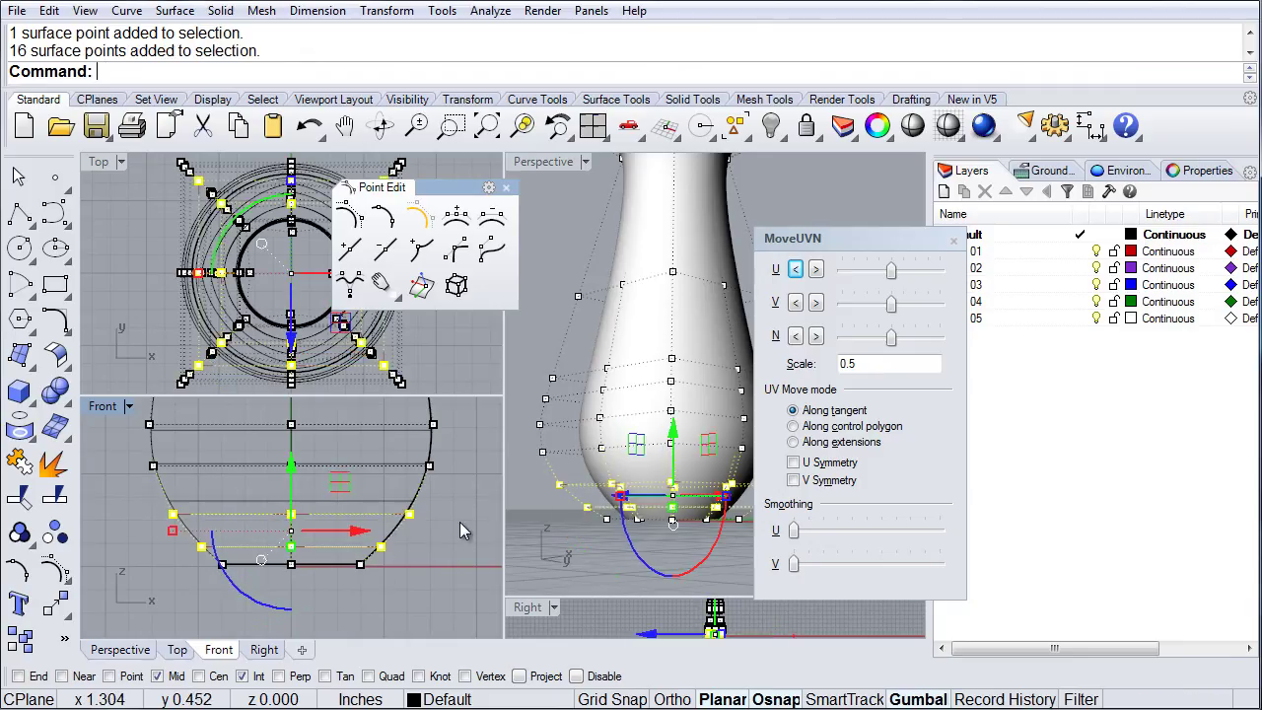
drag(893, 340, 831, 339)
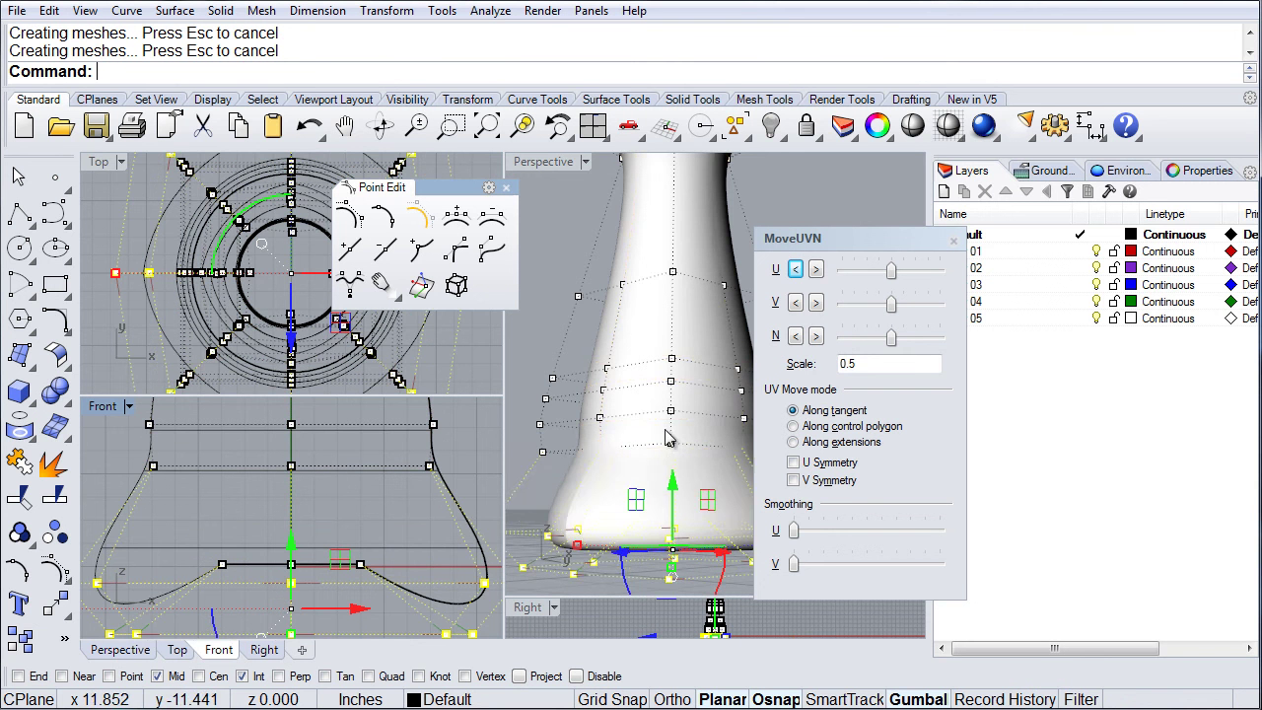
Slide the two selected base rings up along V to shape the flared foot.
scroll(670, 444, down, 4)
mouse_move(670, 450)
shift+right_down()
mouse_move(661, 410)
mouse_move(693, 440)
shift+right_up()
drag(891, 304, 919, 306)
mouse_move(833, 316)
mouse_down()
mouse_move(887, 306)
mouse_move(849, 305)
mouse_up()
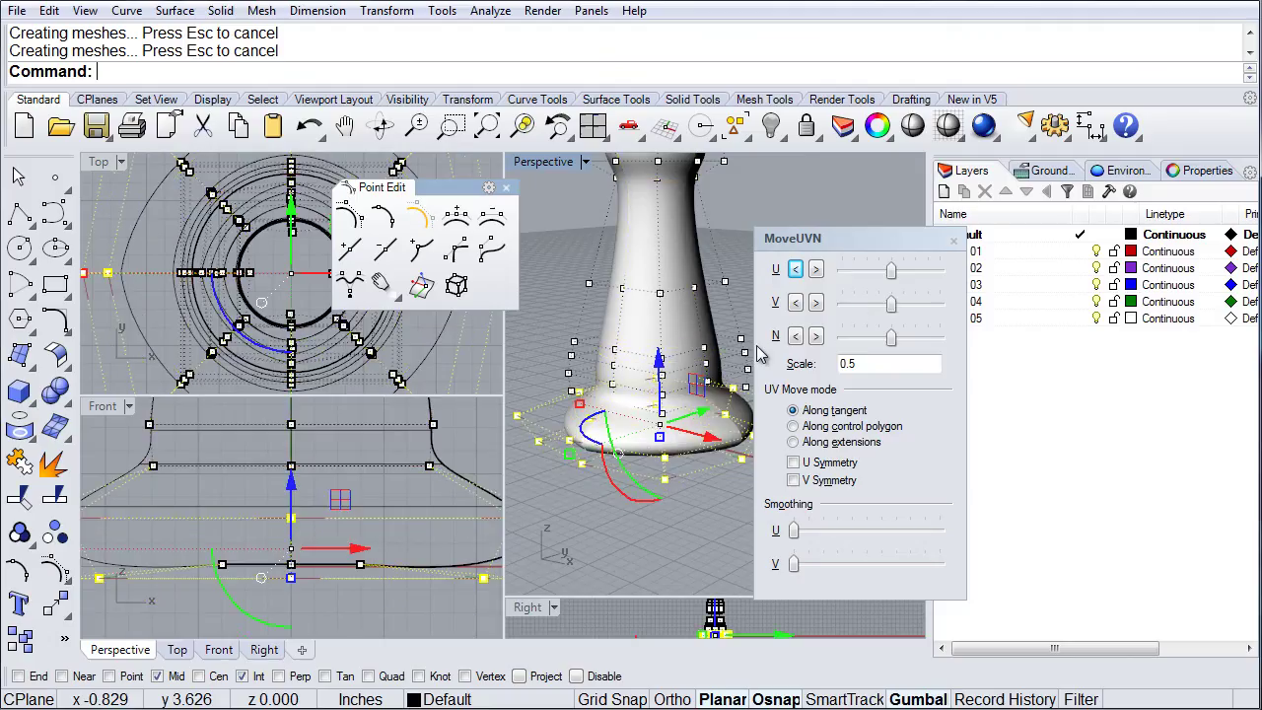
Deselect the base rings, maximize the Perspective viewport and move the Point Edit toolbar clear of the vase.
scroll(696, 387, down, 2)
shift+right_drag(671, 276, 684, 347)
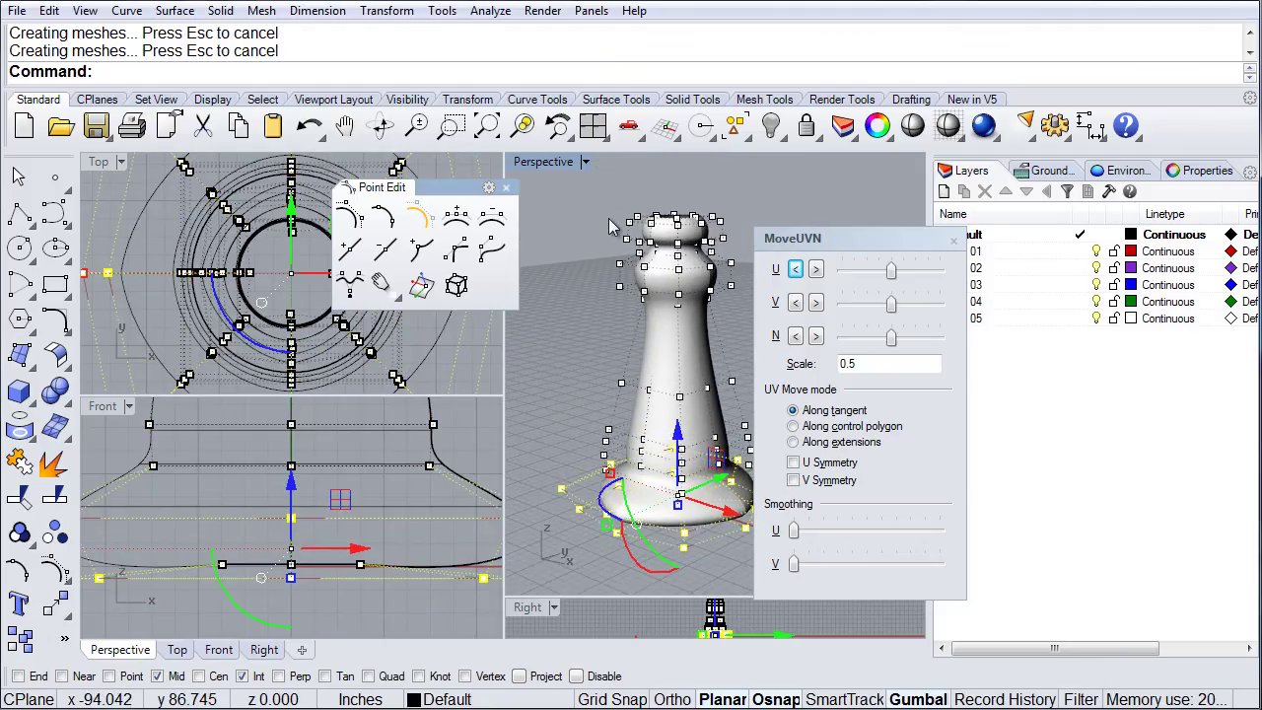
click(579, 186)
double_click(557, 164)
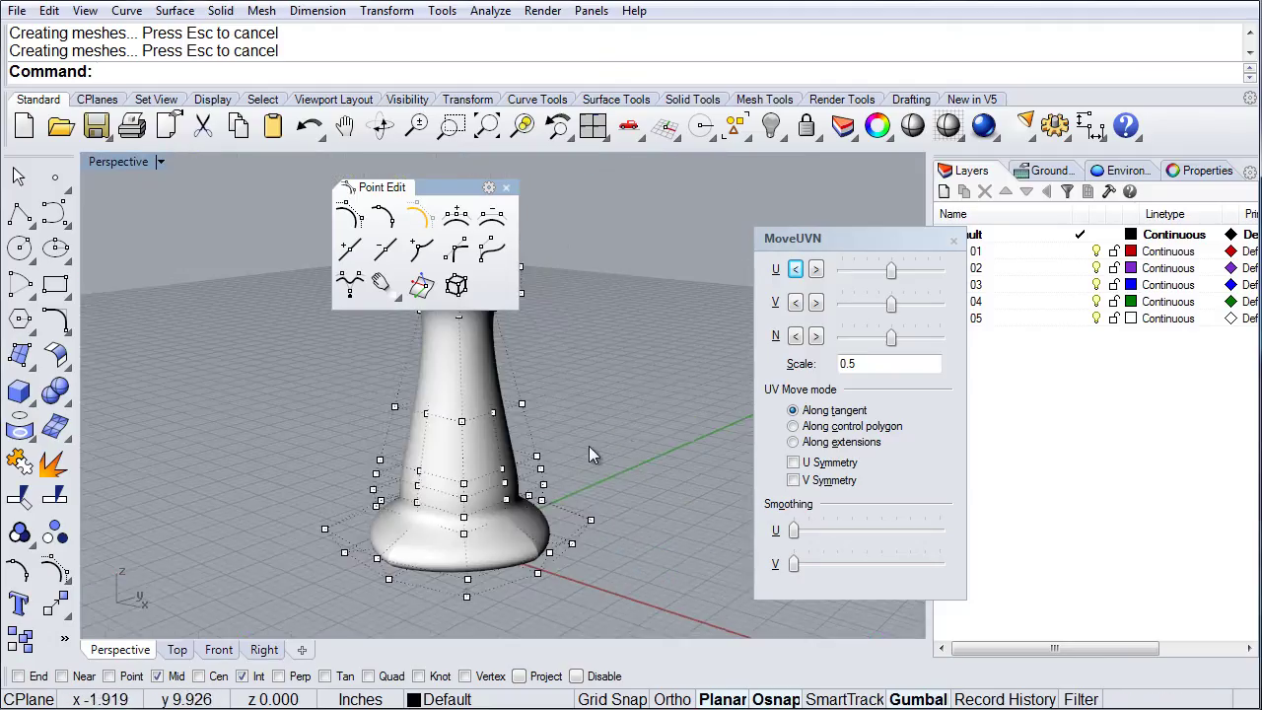
shift+right_drag(589, 446, 673, 459)
drag(461, 188, 282, 235)
mouse_move(617, 380)
right_down()
mouse_move(690, 417)
mouse_move(684, 385)
mouse_move(641, 380)
right_up()
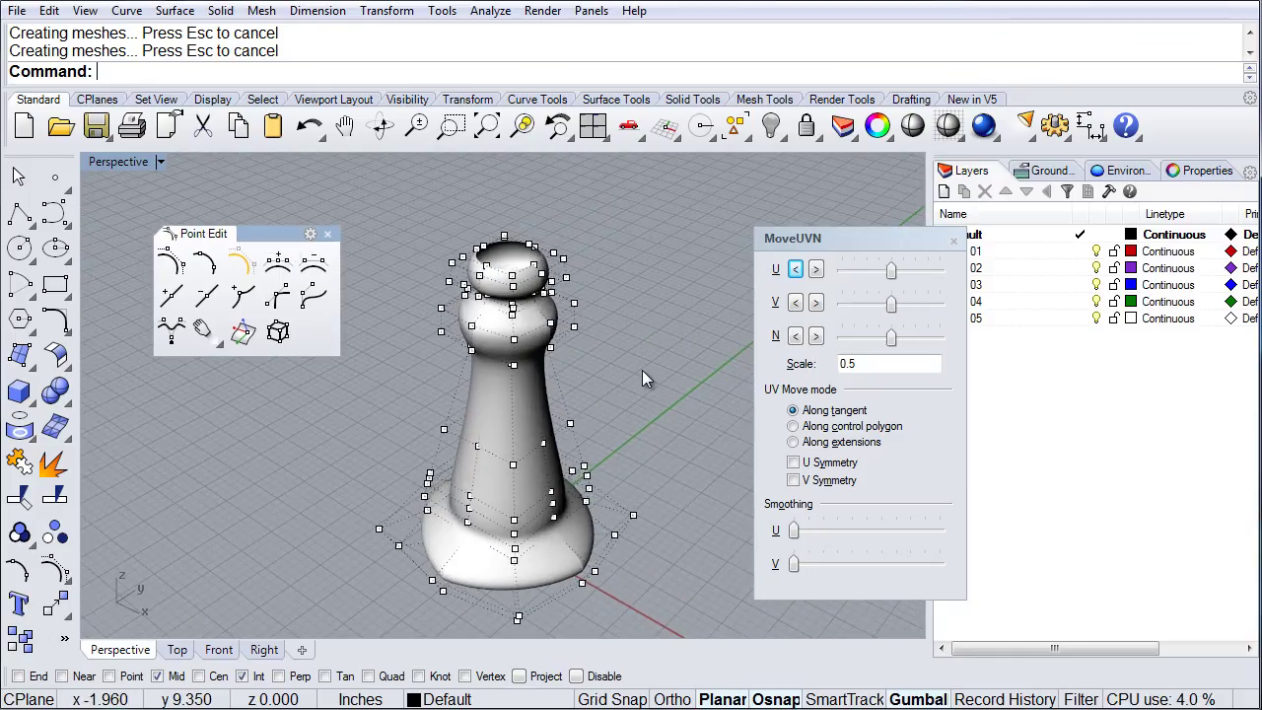
Turn off the vase's control points and inspect the reshaped surface from several angles.
right_click(171, 259)
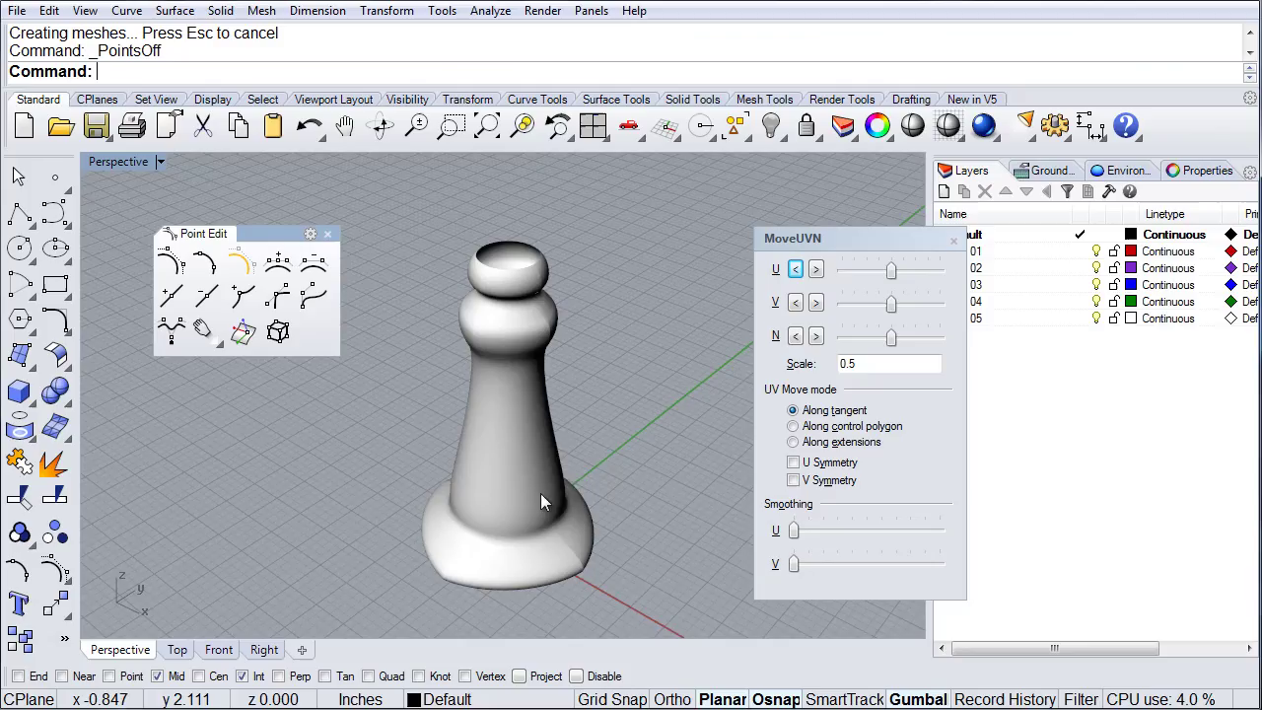
right_drag(540, 493, 632, 419)
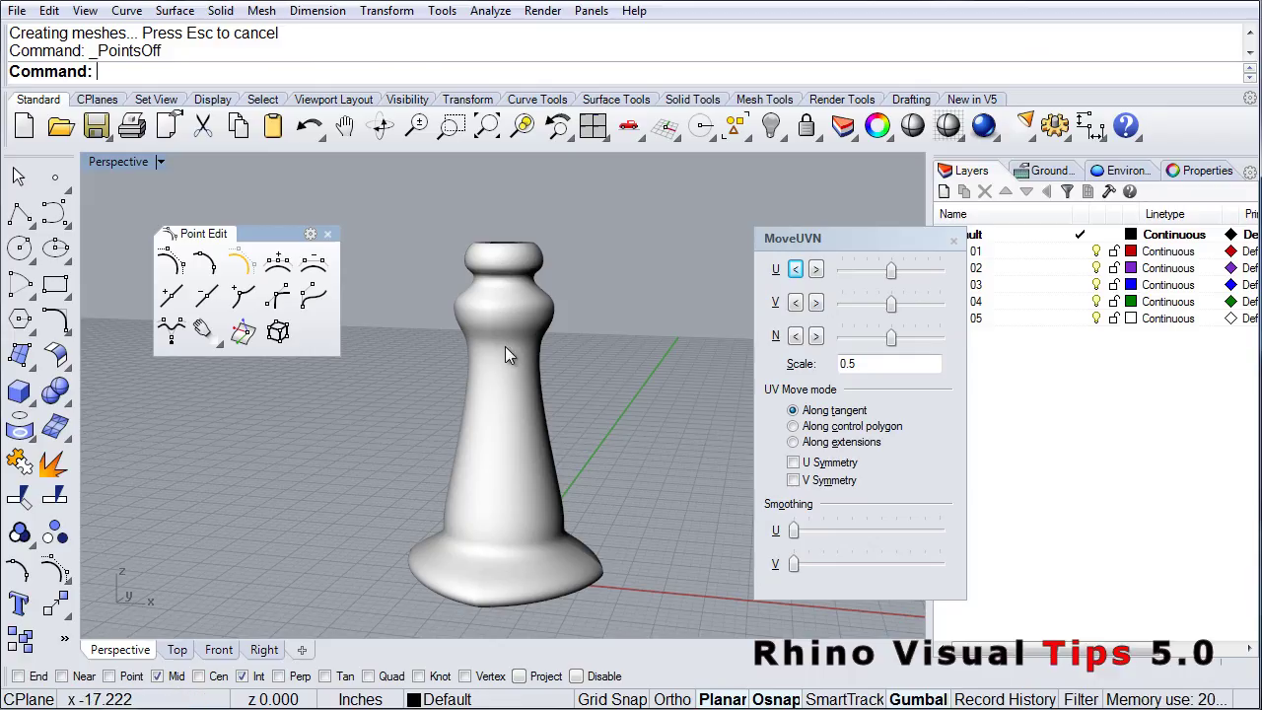
right_drag(541, 493, 464, 325)
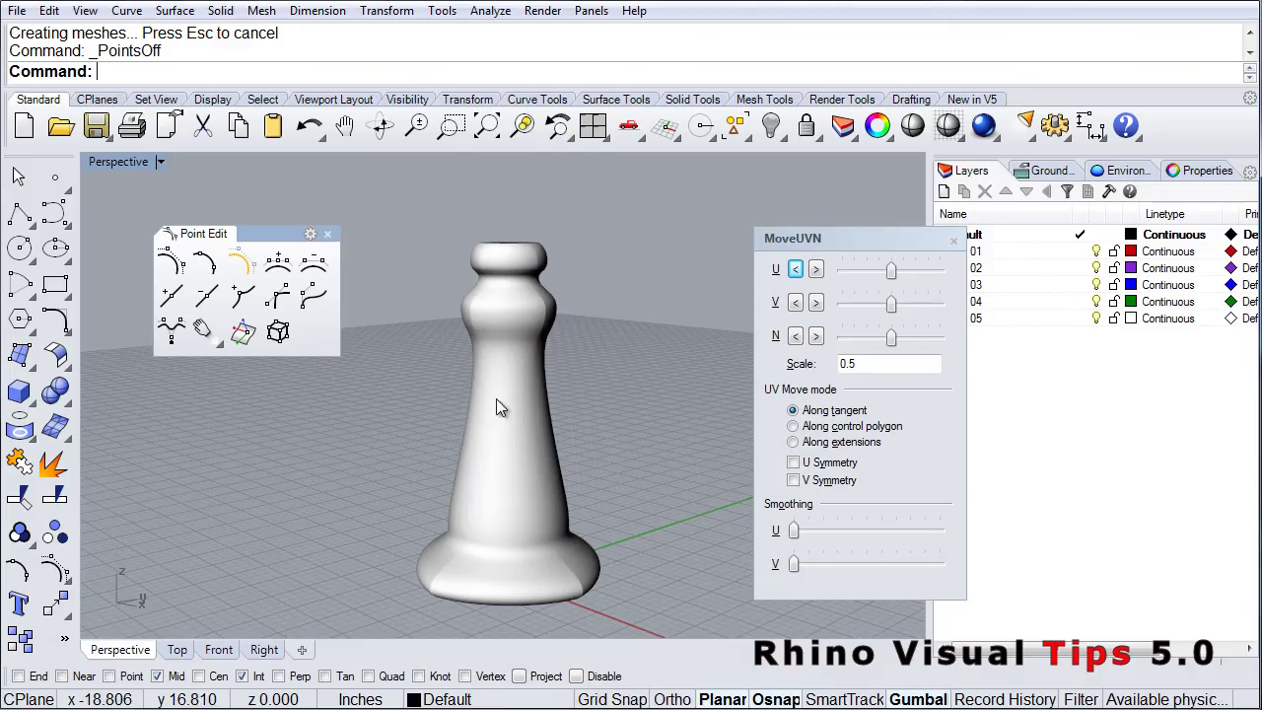